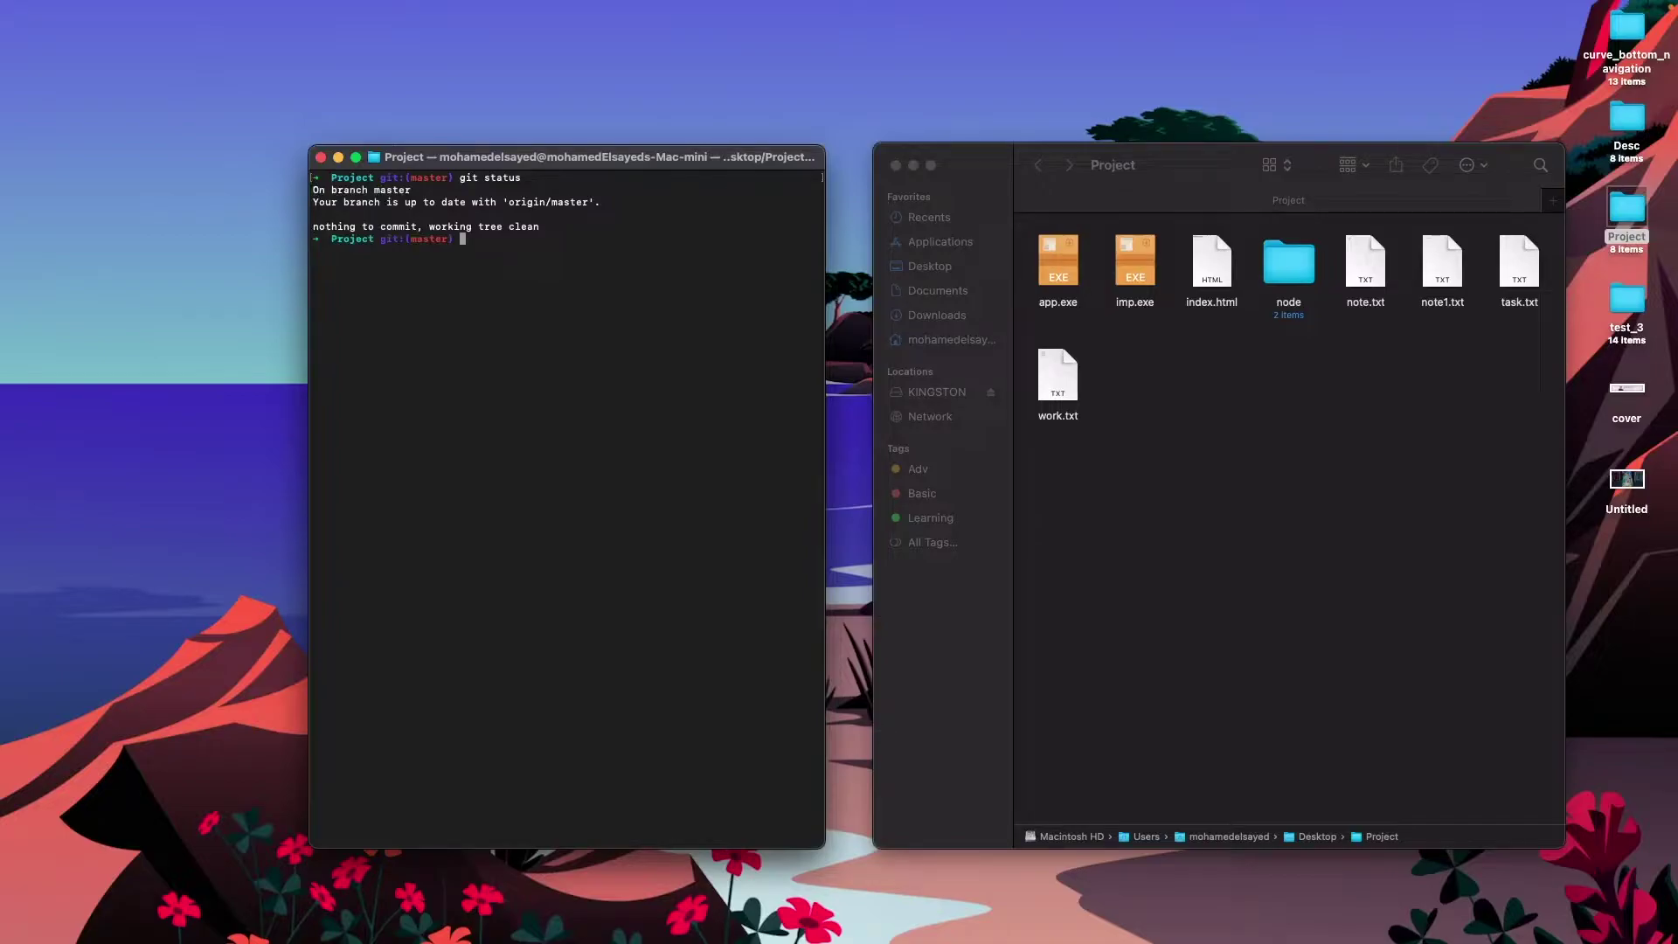
Step: Create a new git branch named task1 in the Project repository and switch to it
text(git checkout -b task1)
key(Return)
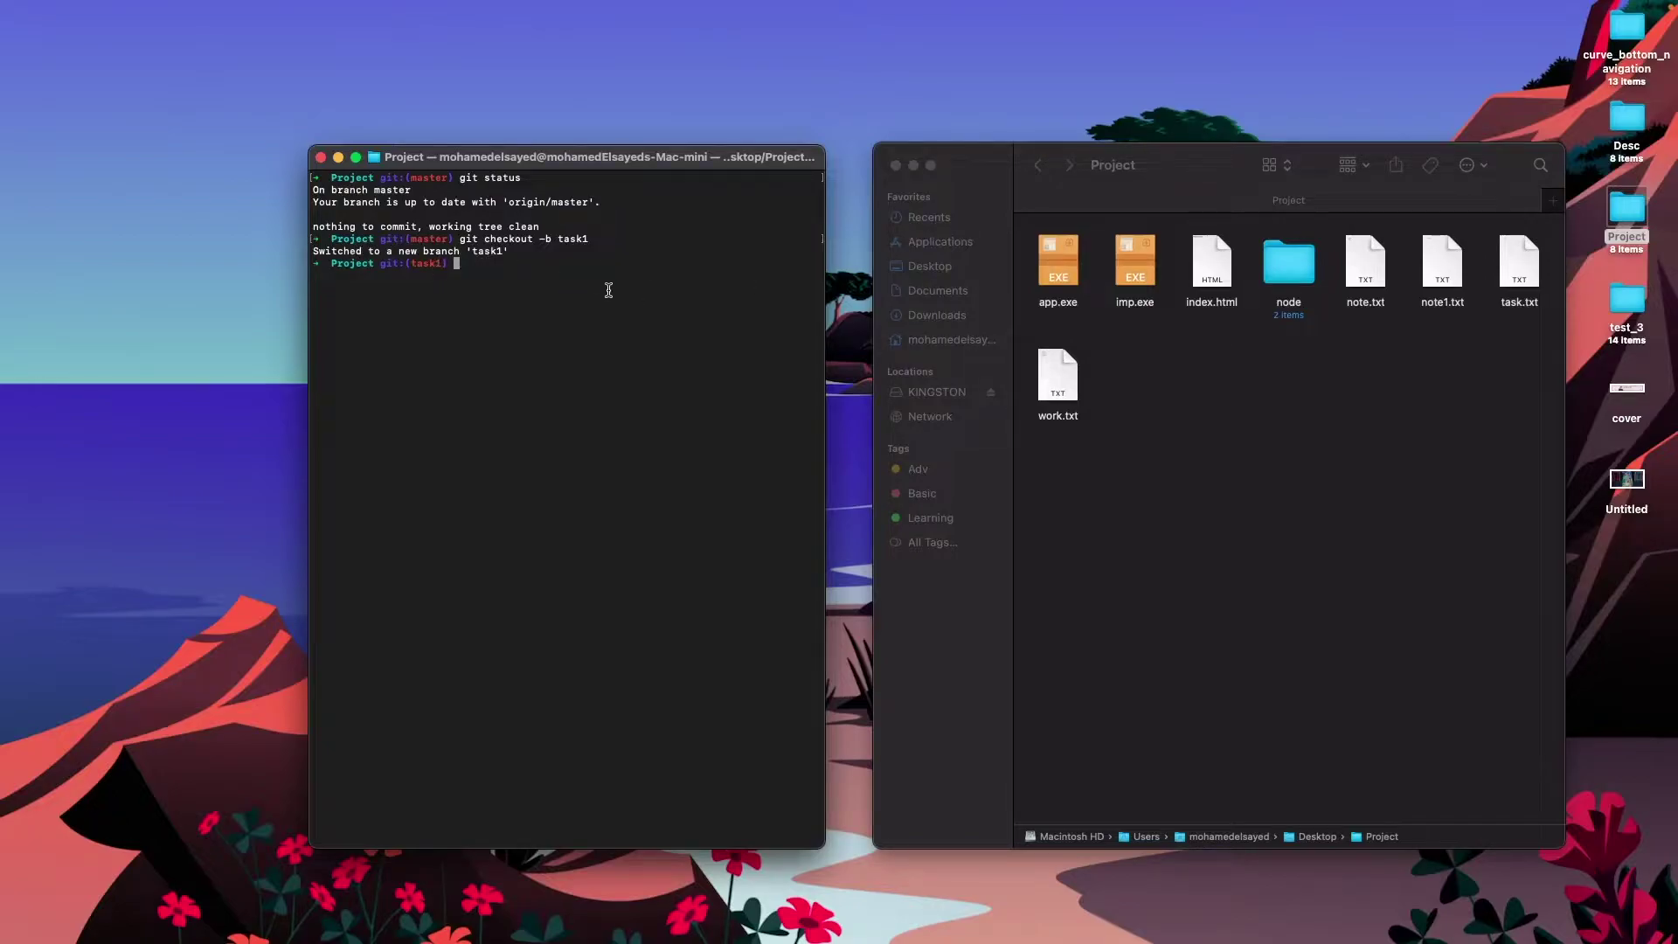
Step: Remove the "Create page webview" line and its surrounding blank lines from work.txt, save the file and close it
double_click(1058, 385)
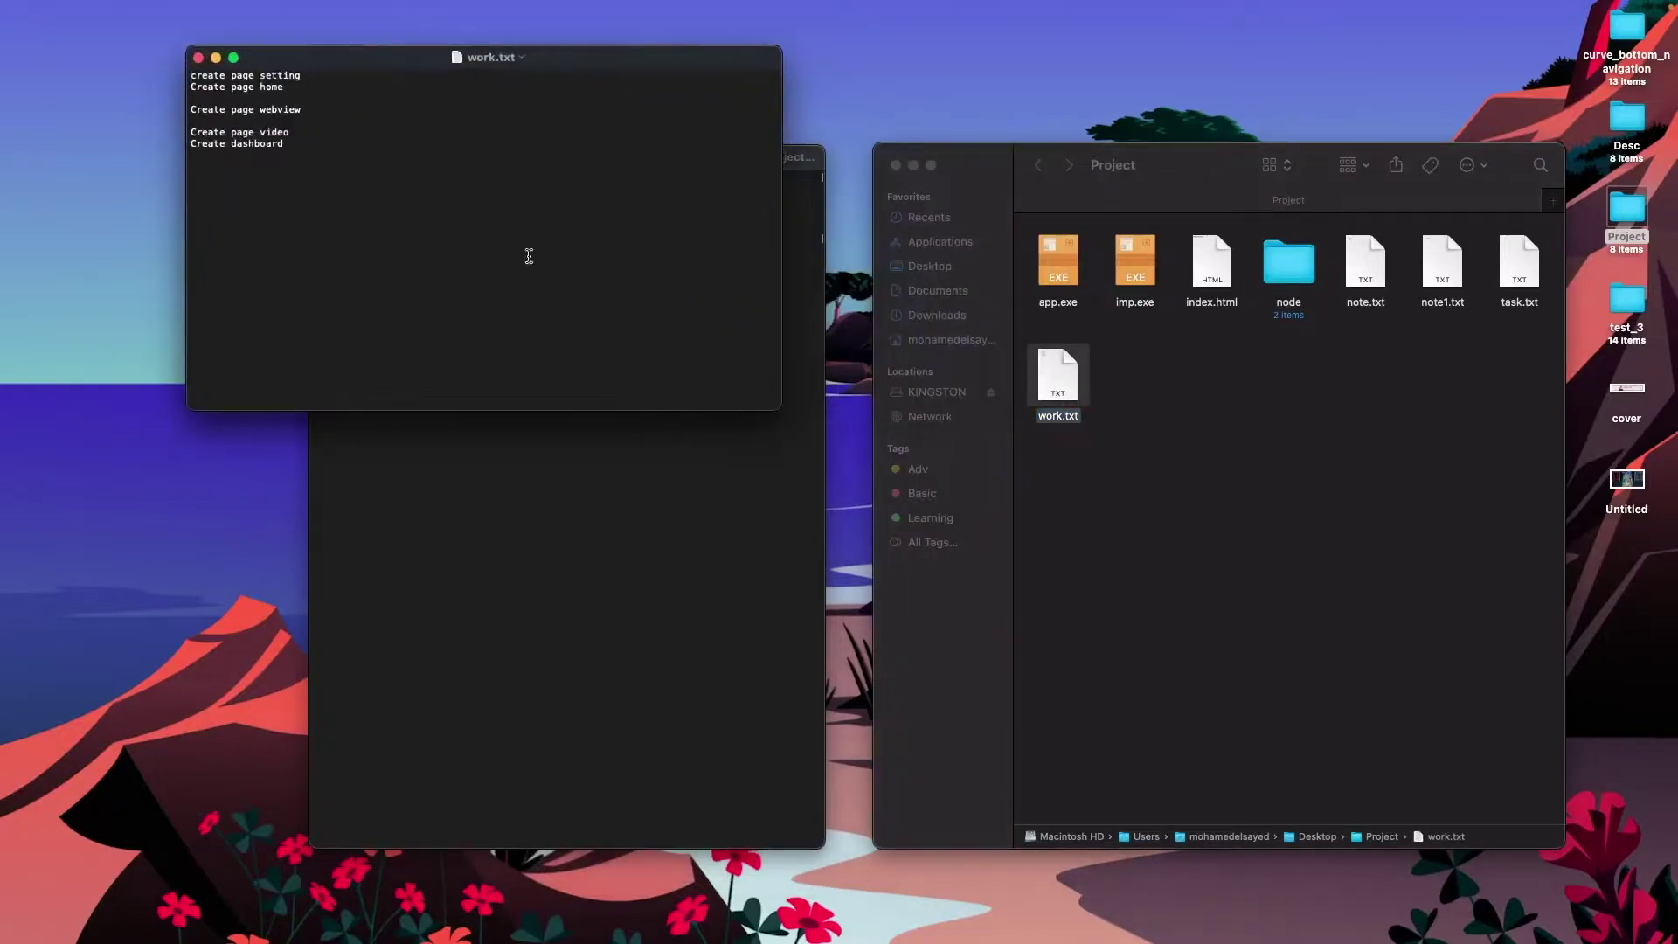
drag(303, 109, 186, 111)
key(BackSpace)
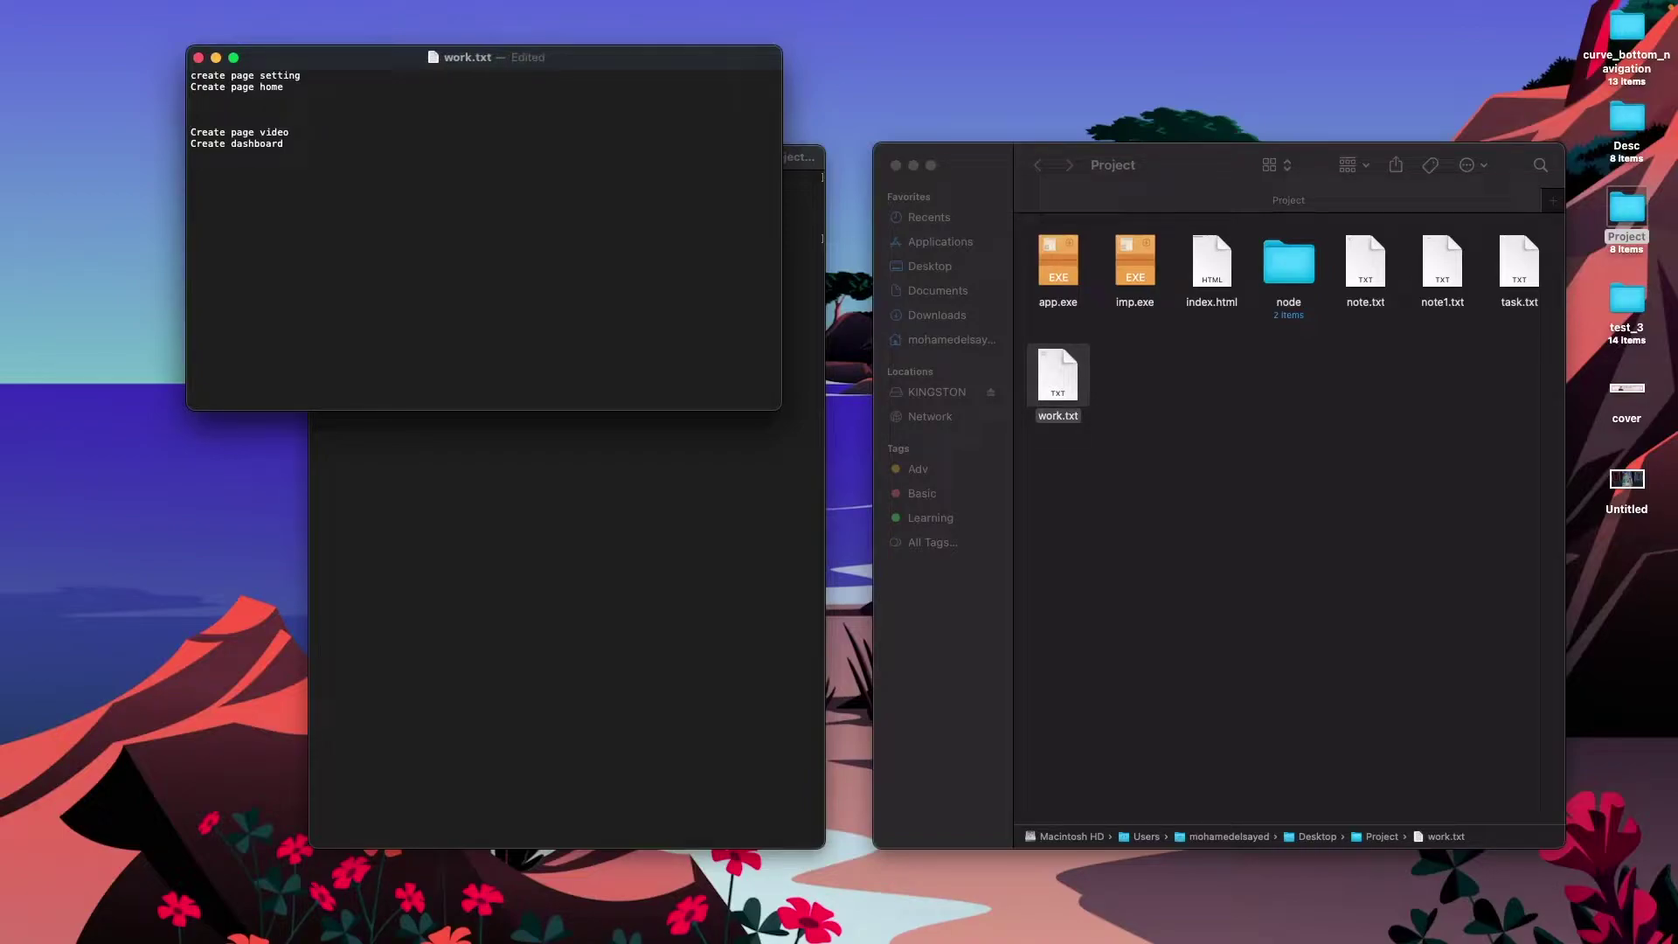
key(BackSpace)
key(BackSpace)
key(BackSpace)
key(super+s)
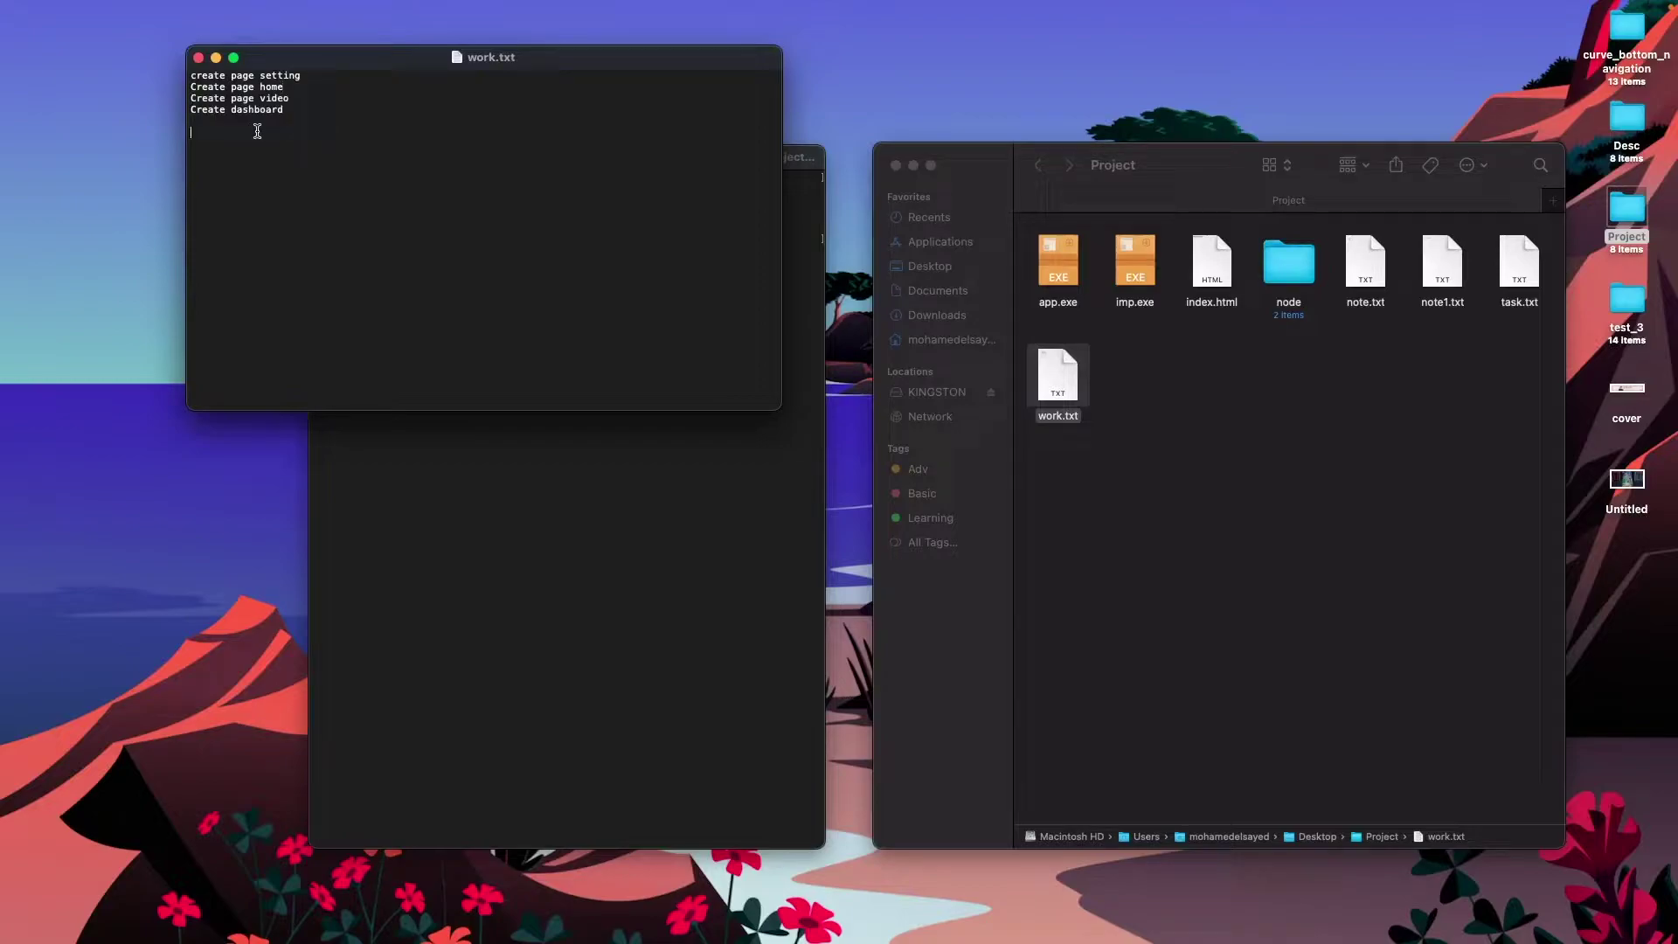
click(199, 57)
Step: Stage work.txt with git add in the Terminal, checking the git status before and after
click(485, 267)
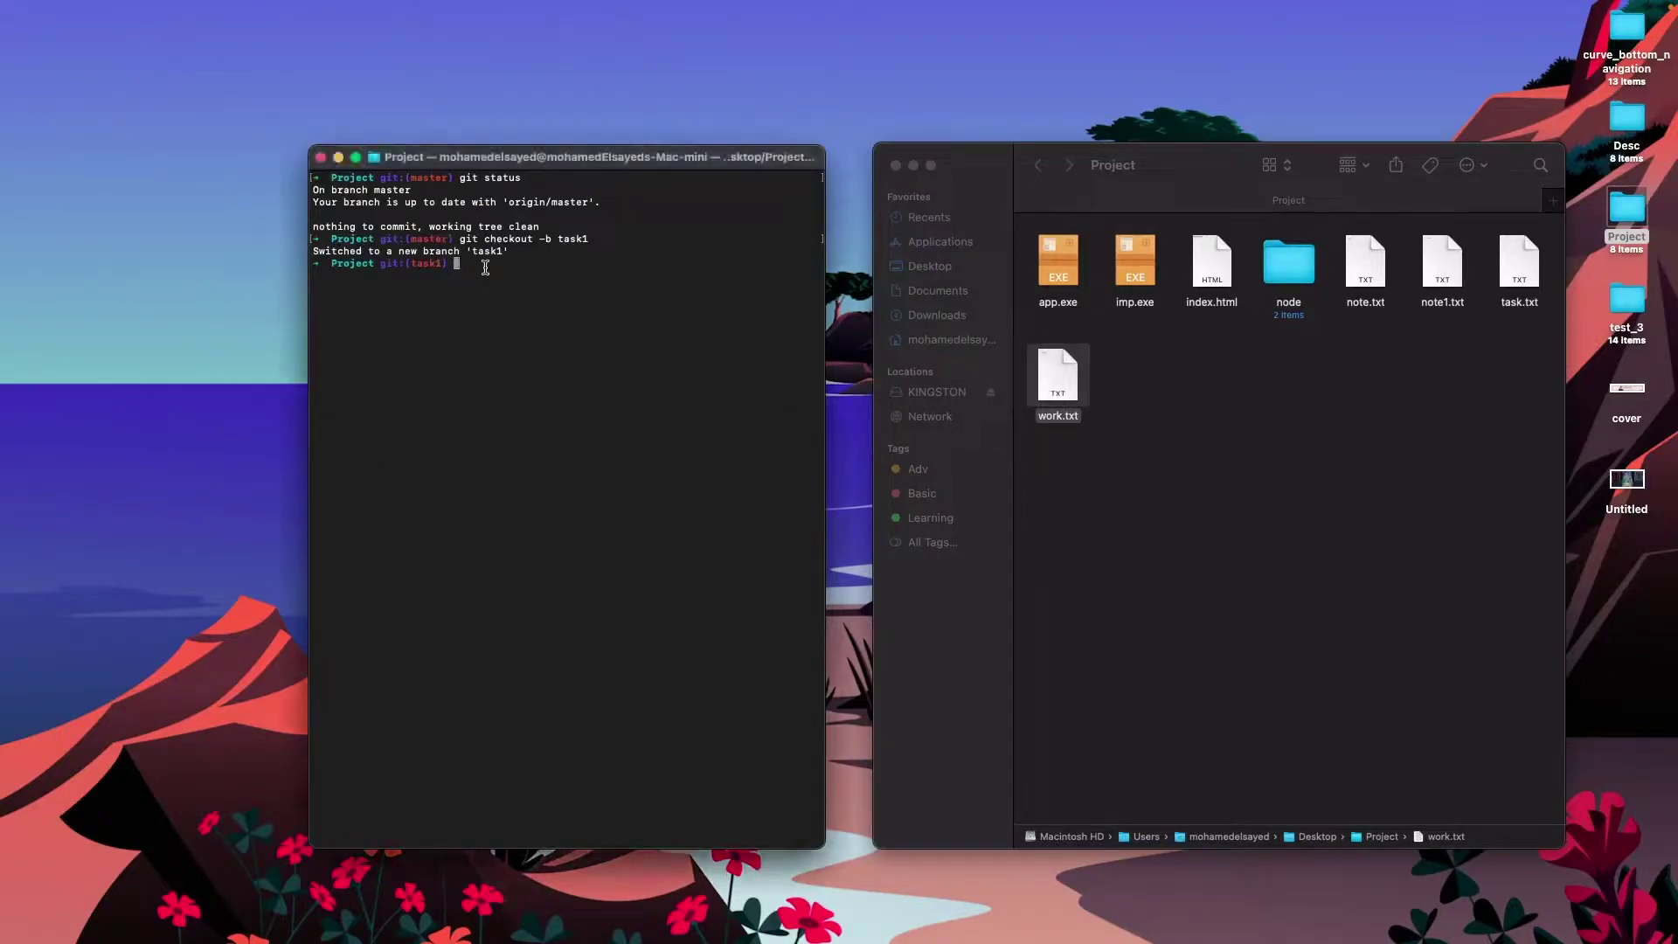
text(git status)
key(Return)
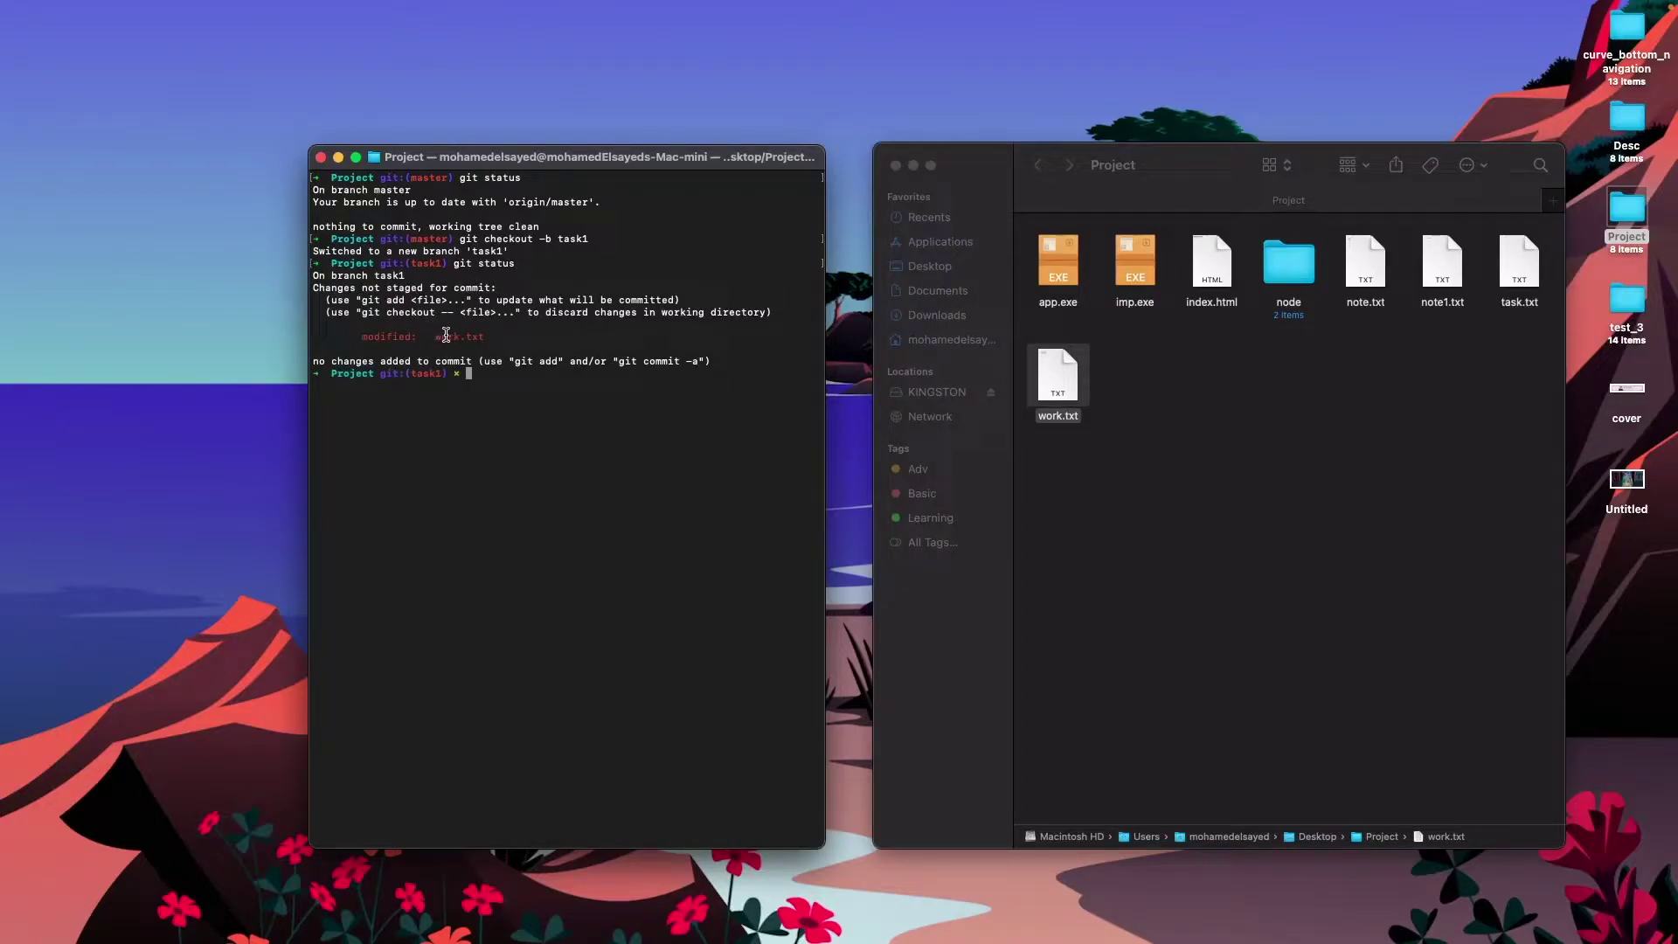
text(git add work.txt)
key(Return)
key(Up)
key(Up)
key(Return)
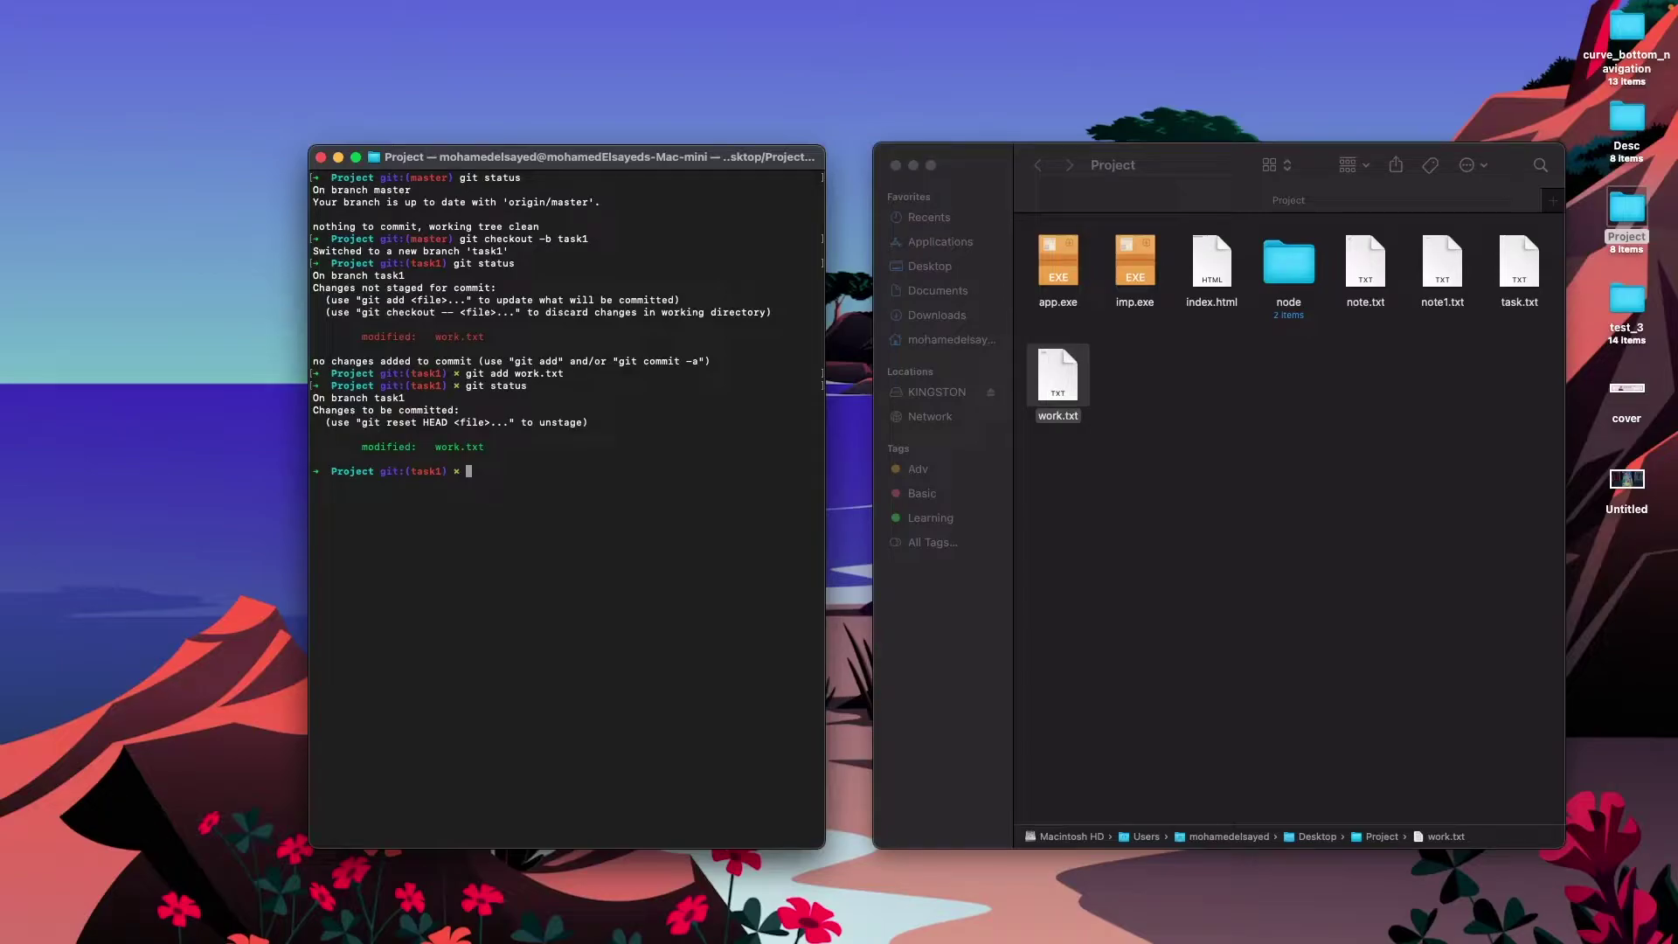
Step: Commit the staged change with the message "UPD work.txt delete webview"
text(git commit -m "UPD work.txt delete webview")
key(Return)
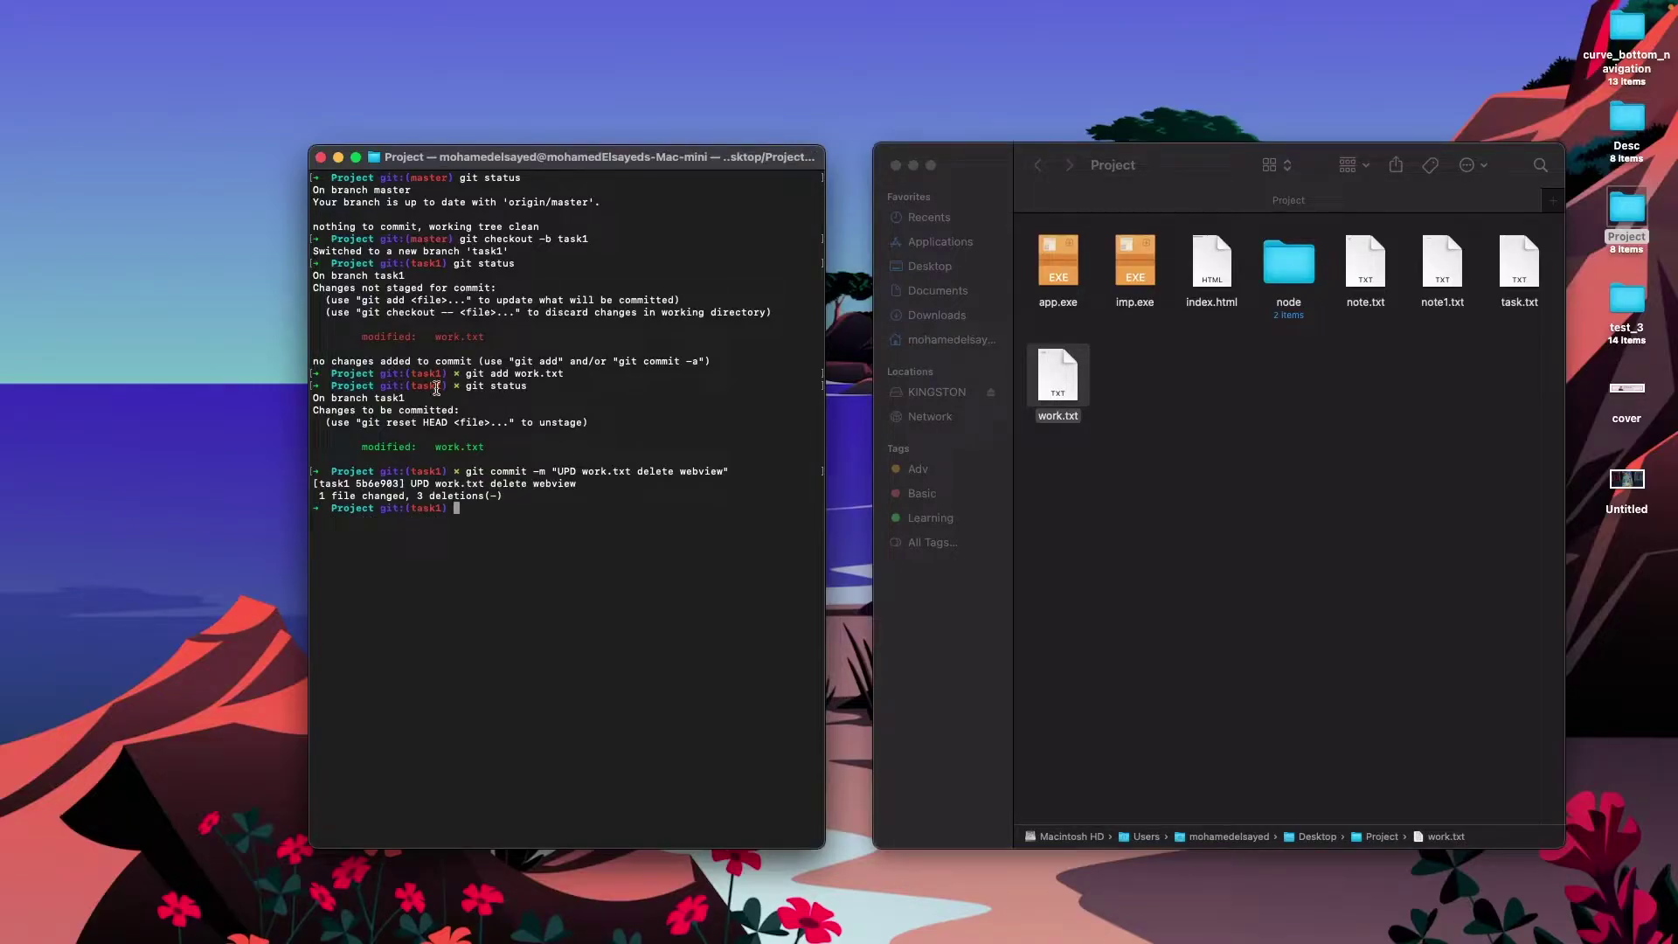
drag(355, 484, 401, 483)
Step: Push the task1 branch to the origin remote
text(git push origin)
text(task1)
key(Return)
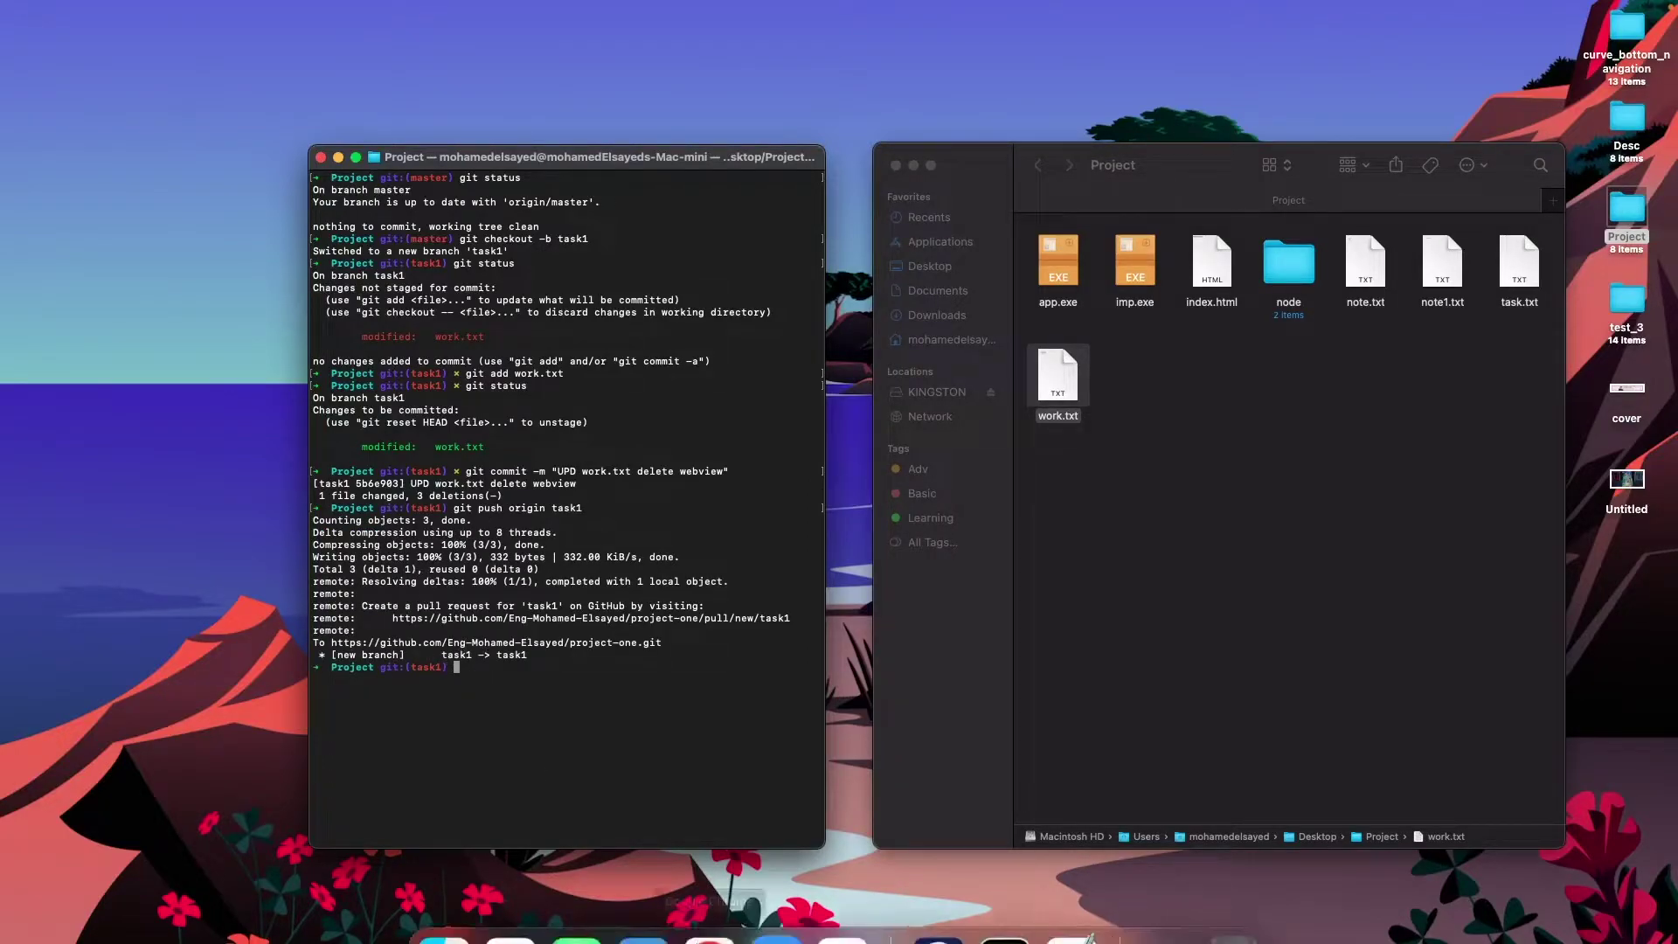
Step: Switch to the project-one repository on GitHub in the browser and view work.txt on the task1 branch
click(708, 918)
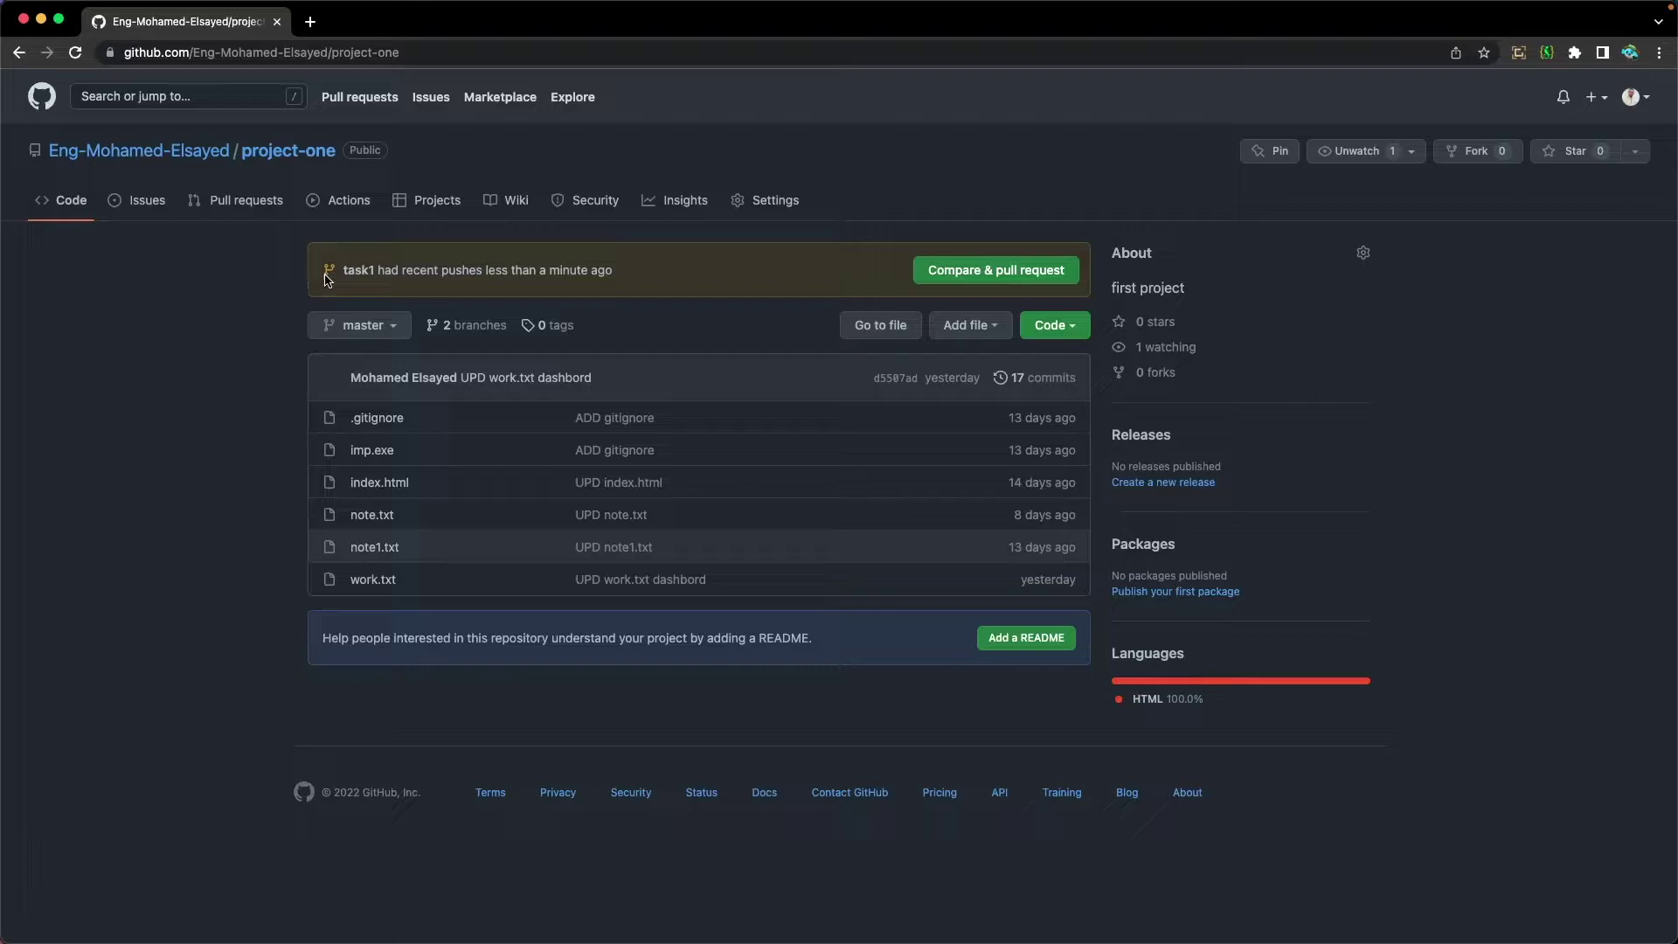
click(394, 331)
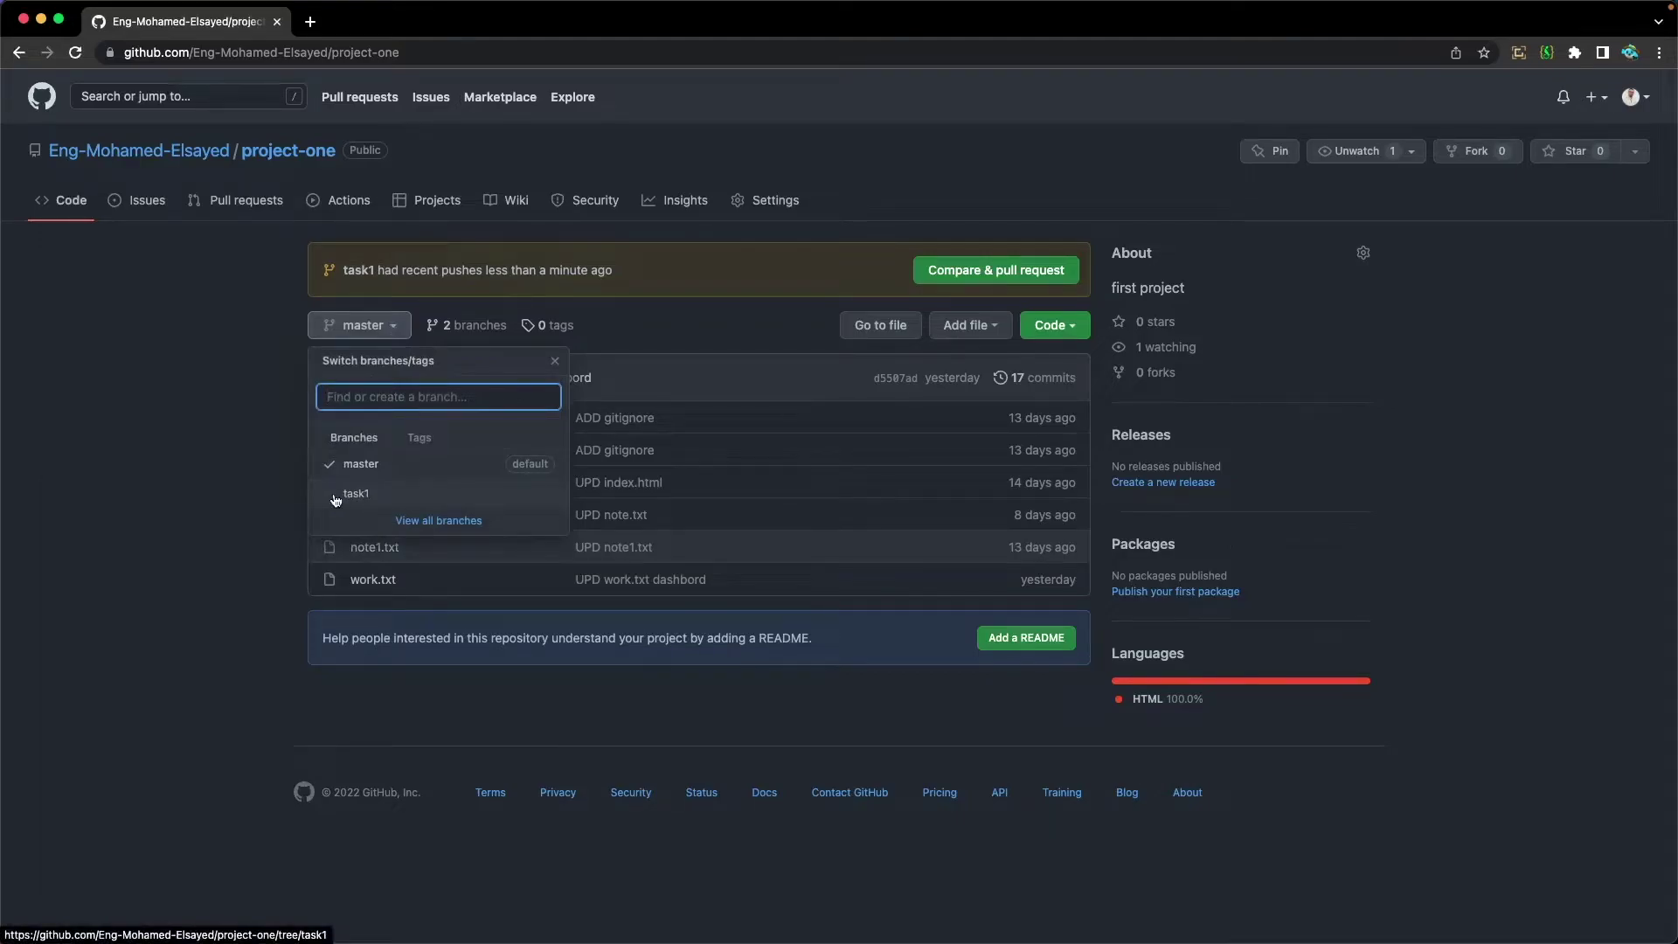
click(367, 496)
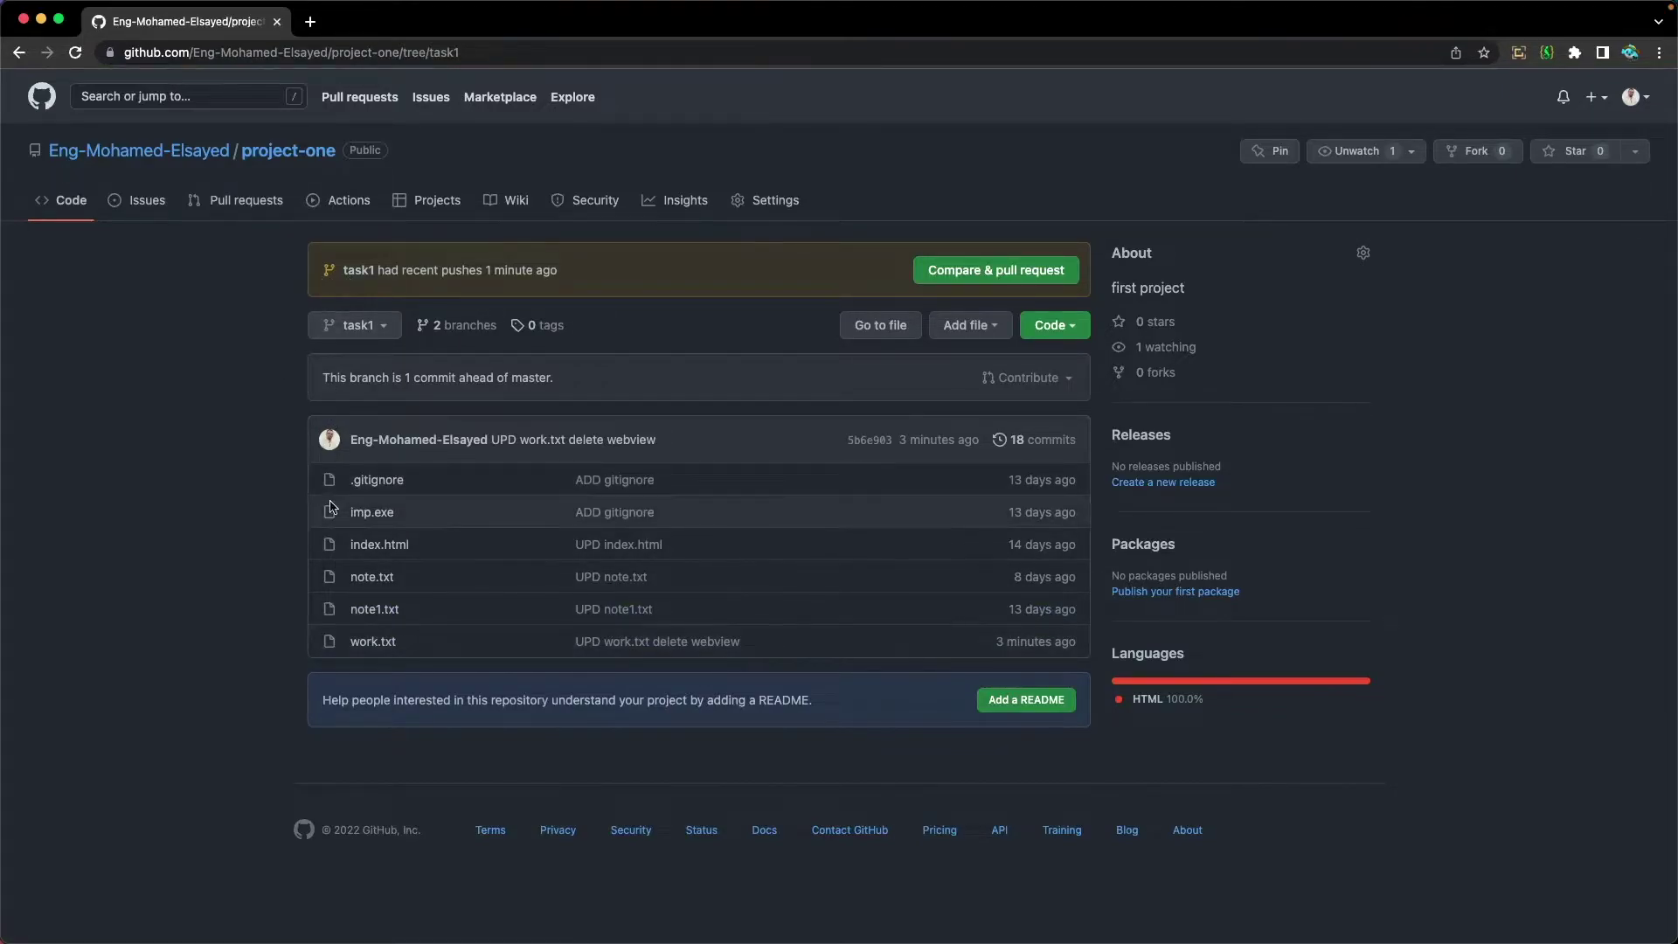
click(375, 645)
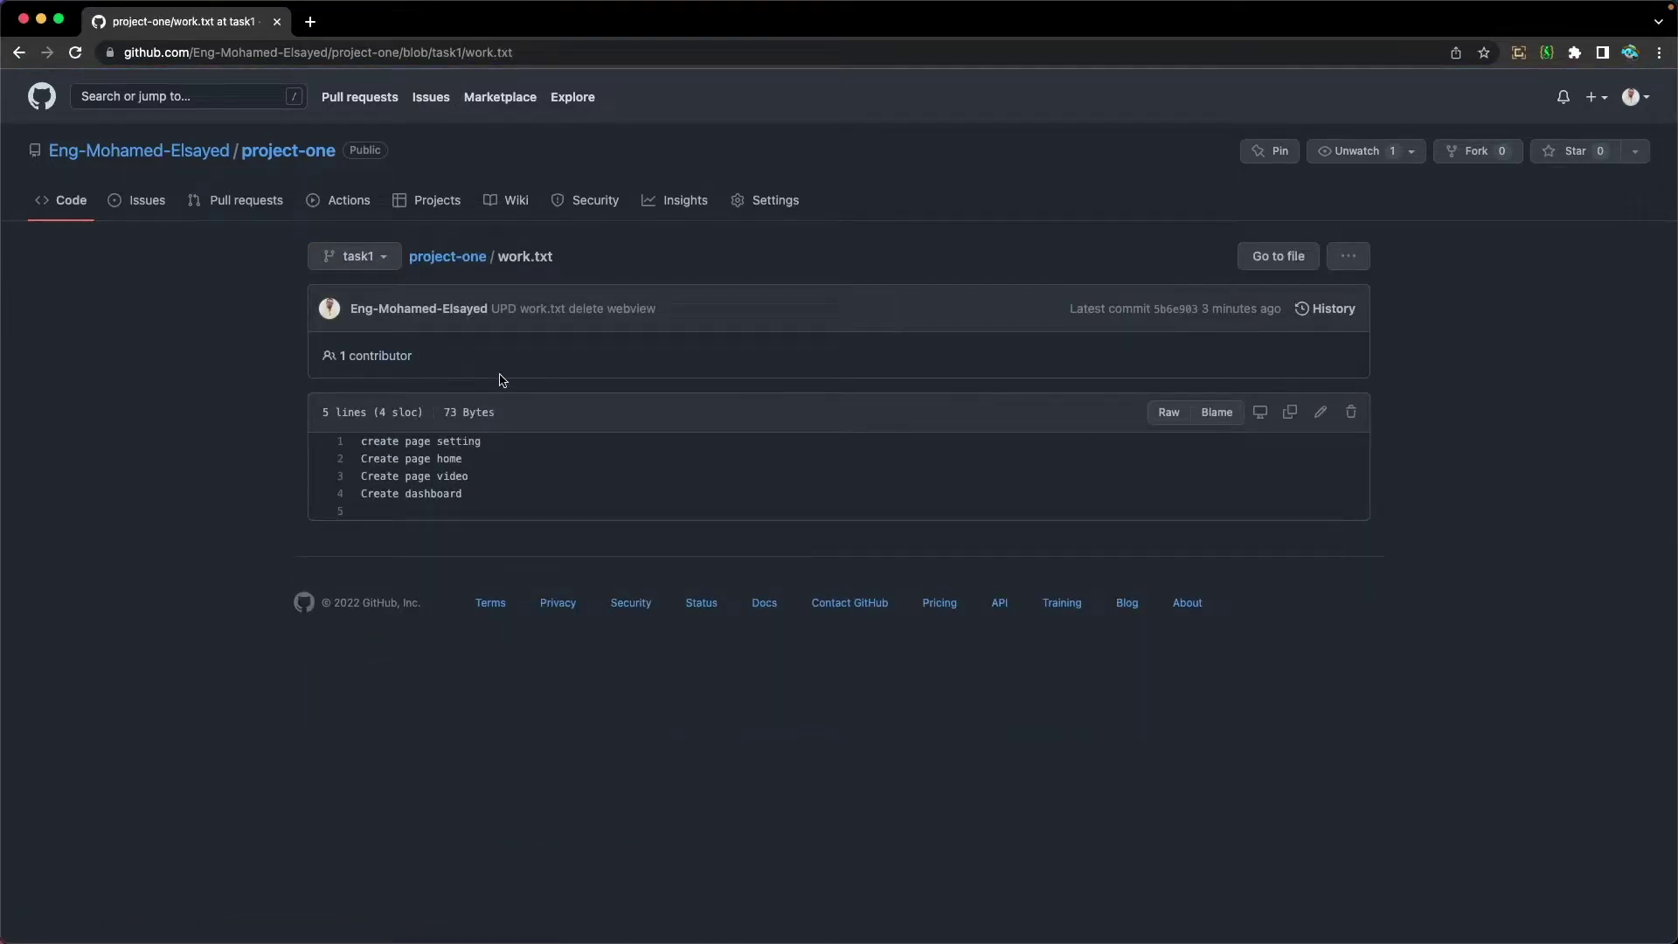
Step: View the master branch version of work.txt and examine its "Create page webview" line for comparison
click(362, 257)
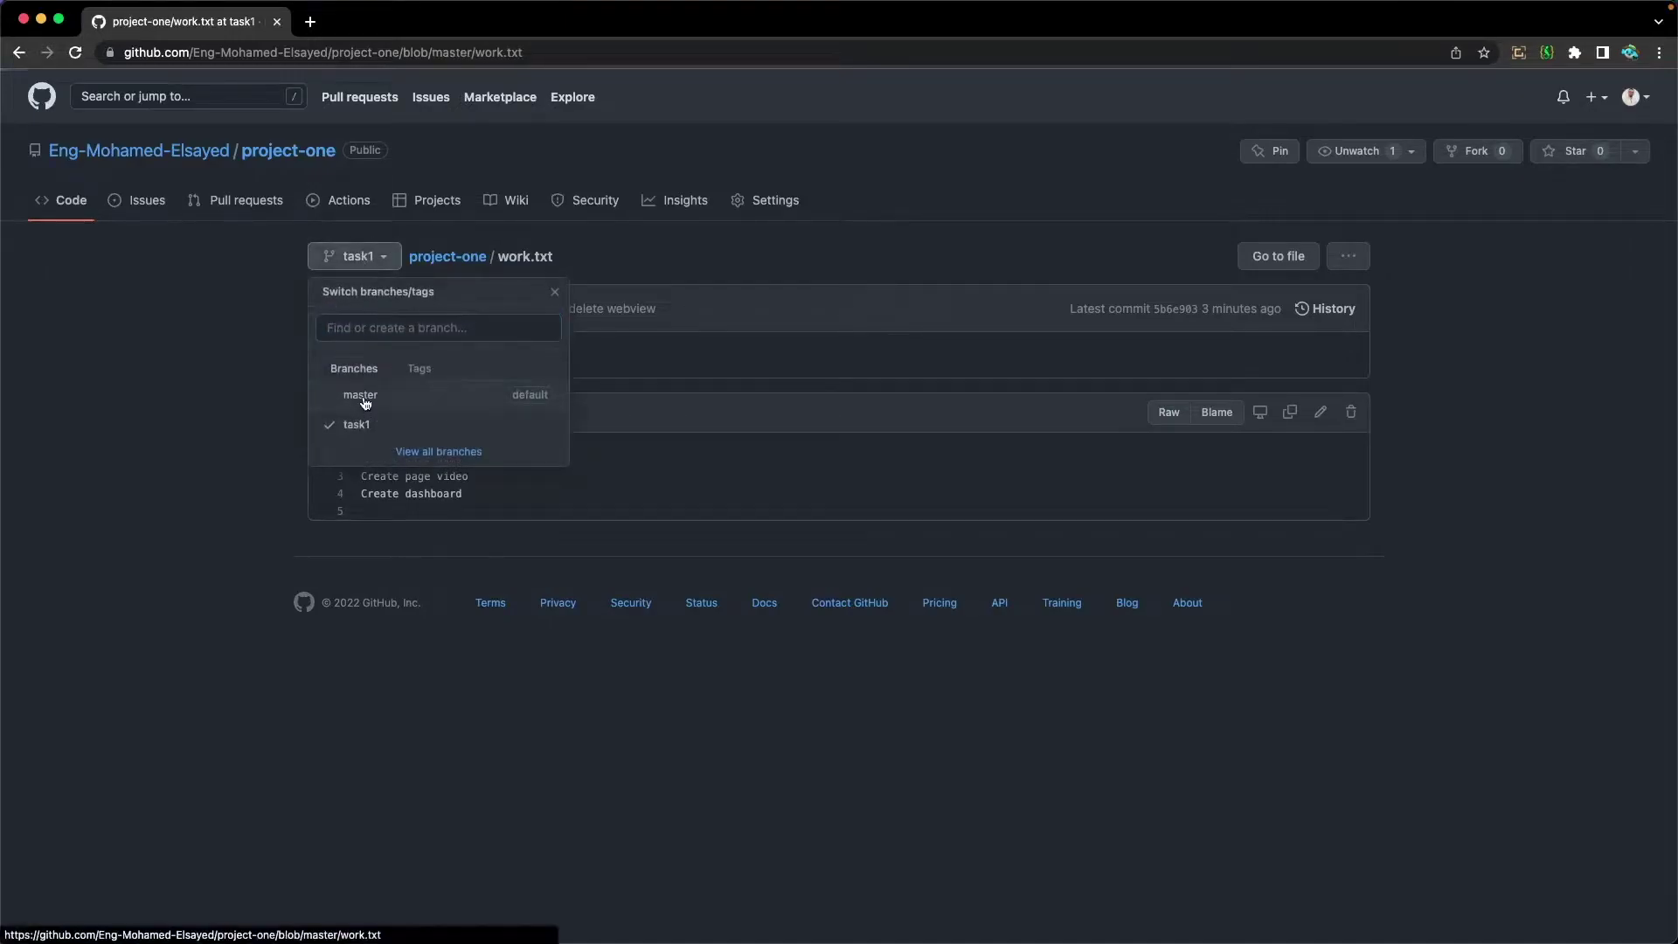
click(365, 393)
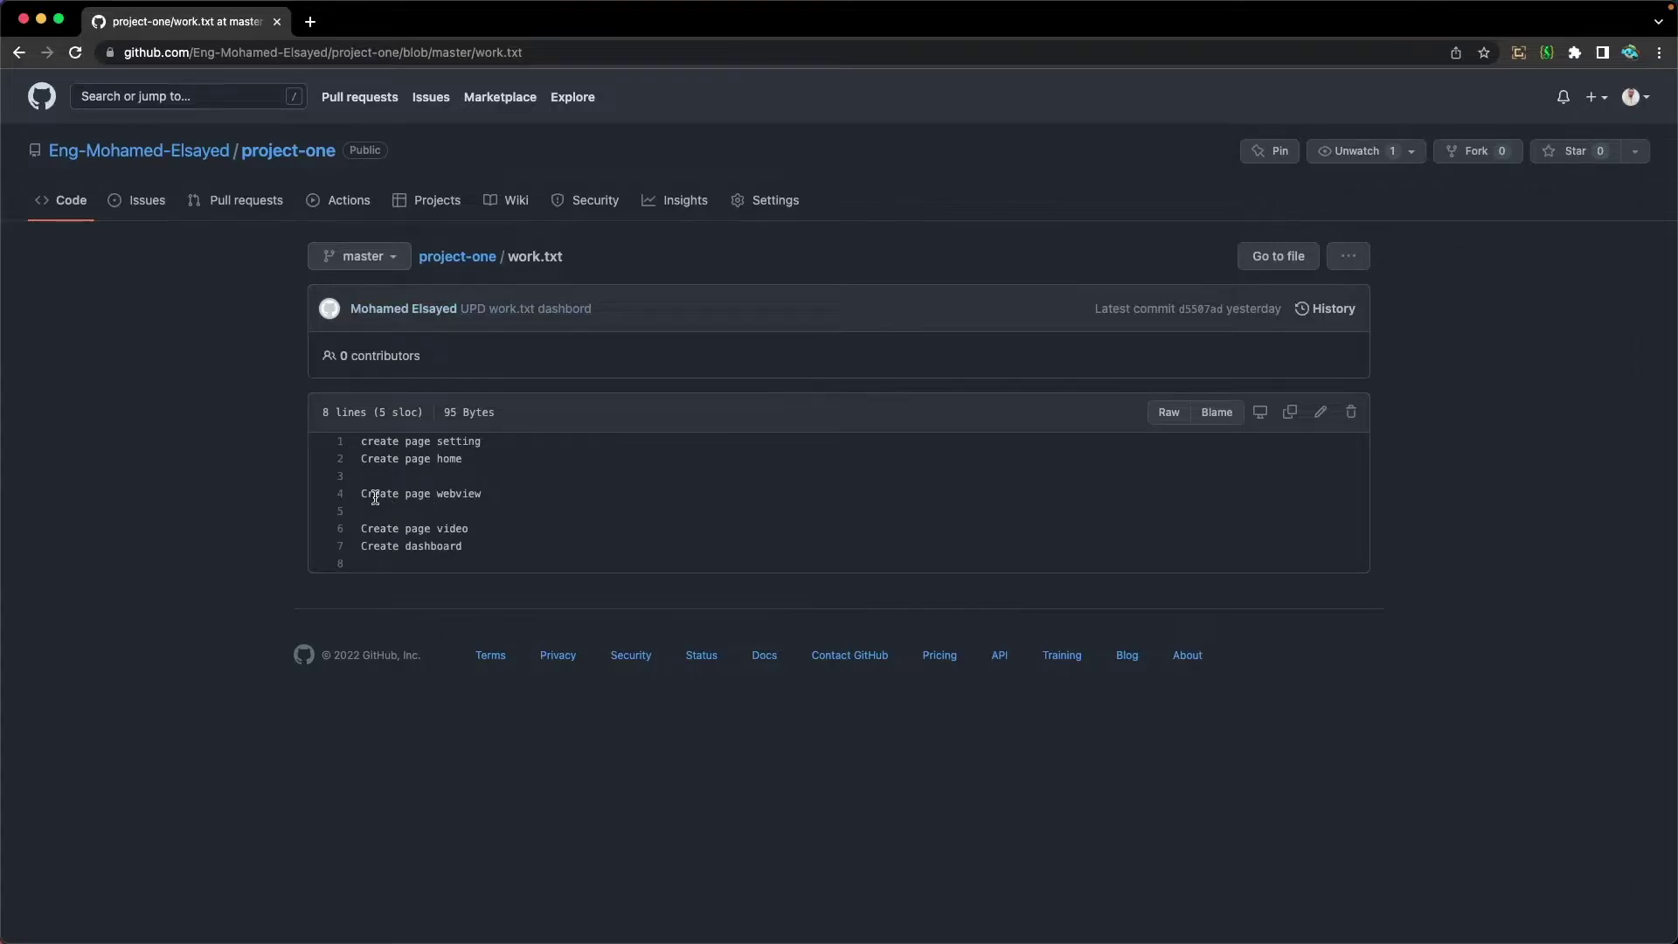
drag(361, 494, 494, 498)
click(952, 548)
Step: Start a pull request from the project-one main page with master as the base and task1 as the compare branch
click(452, 258)
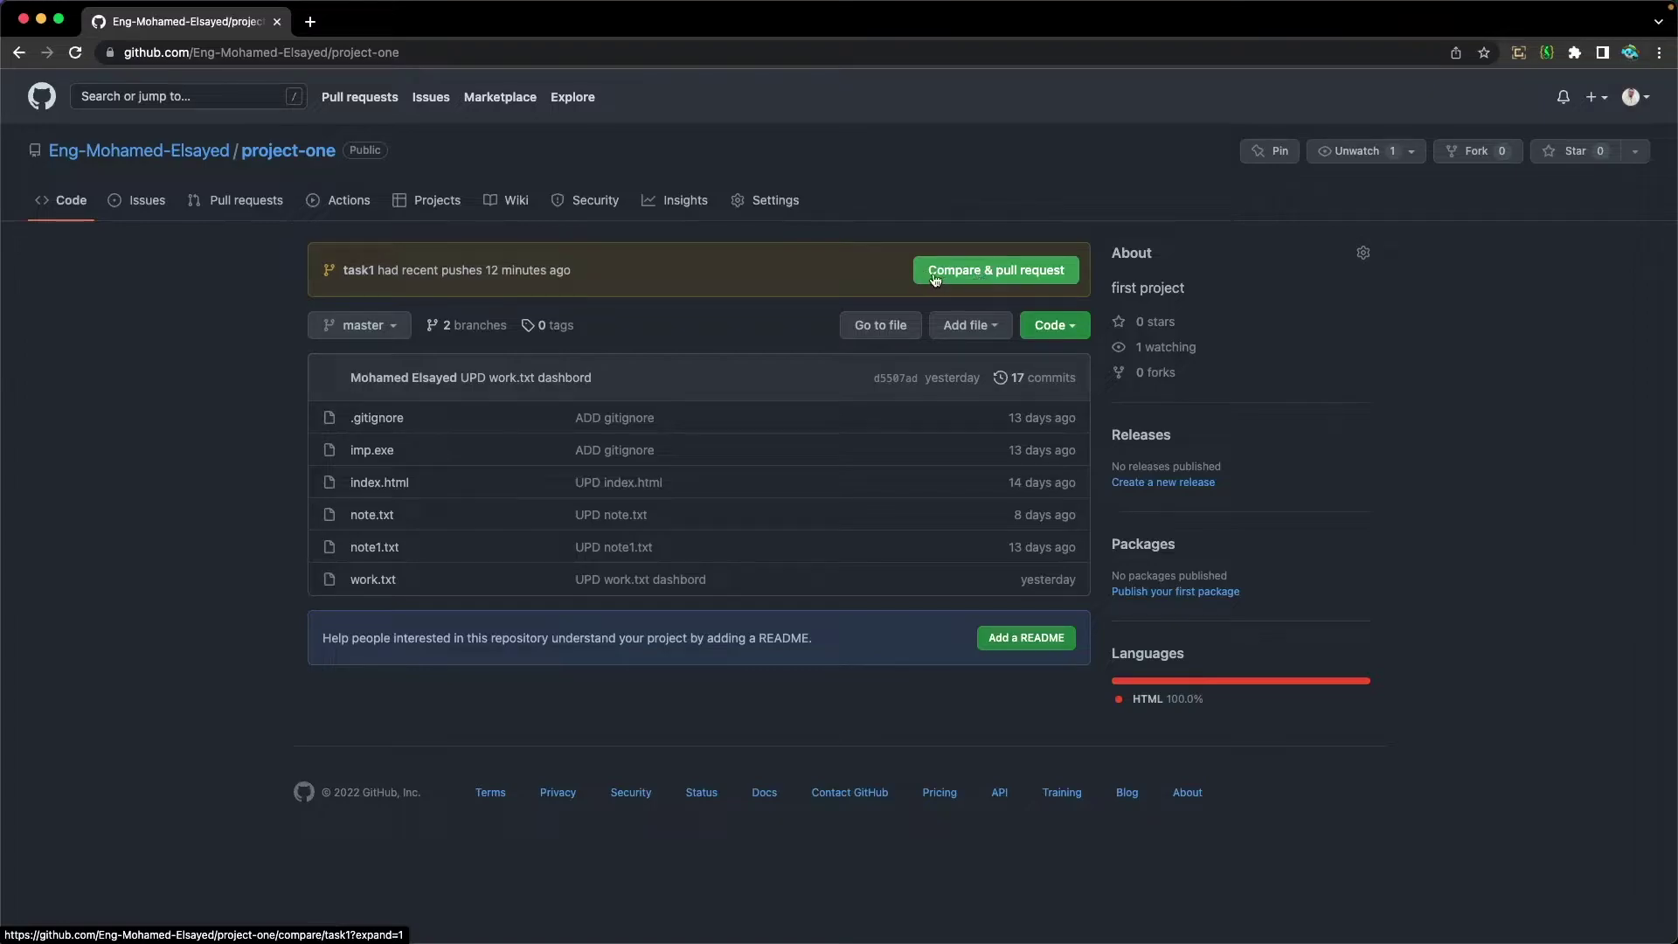
click(973, 279)
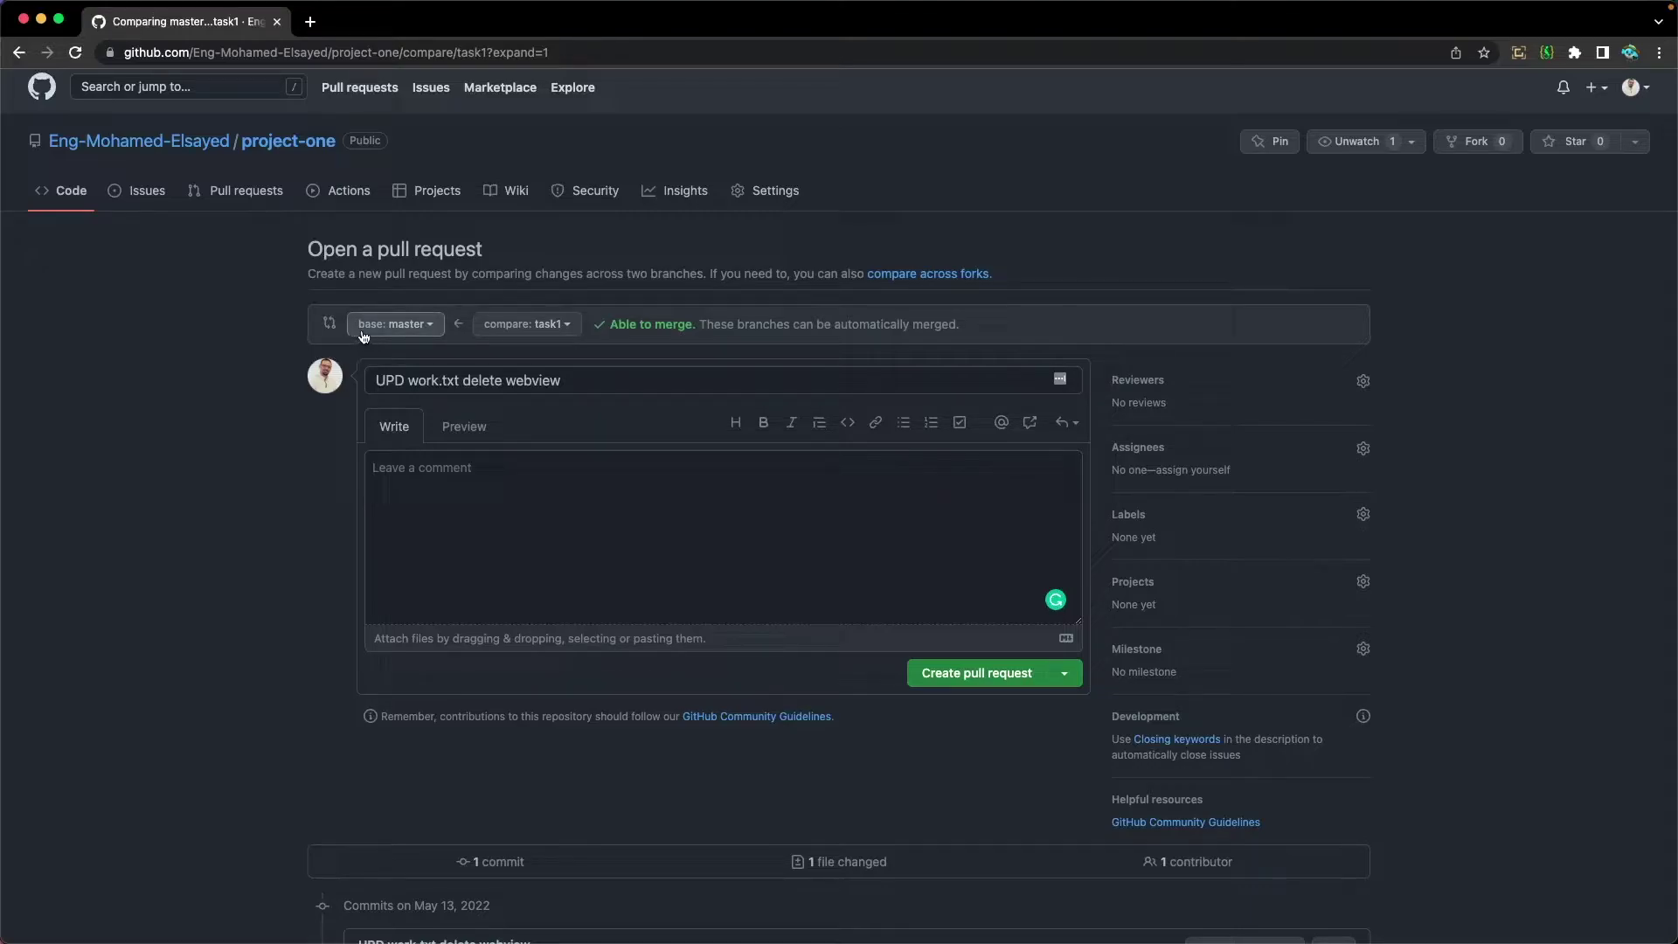
click(411, 335)
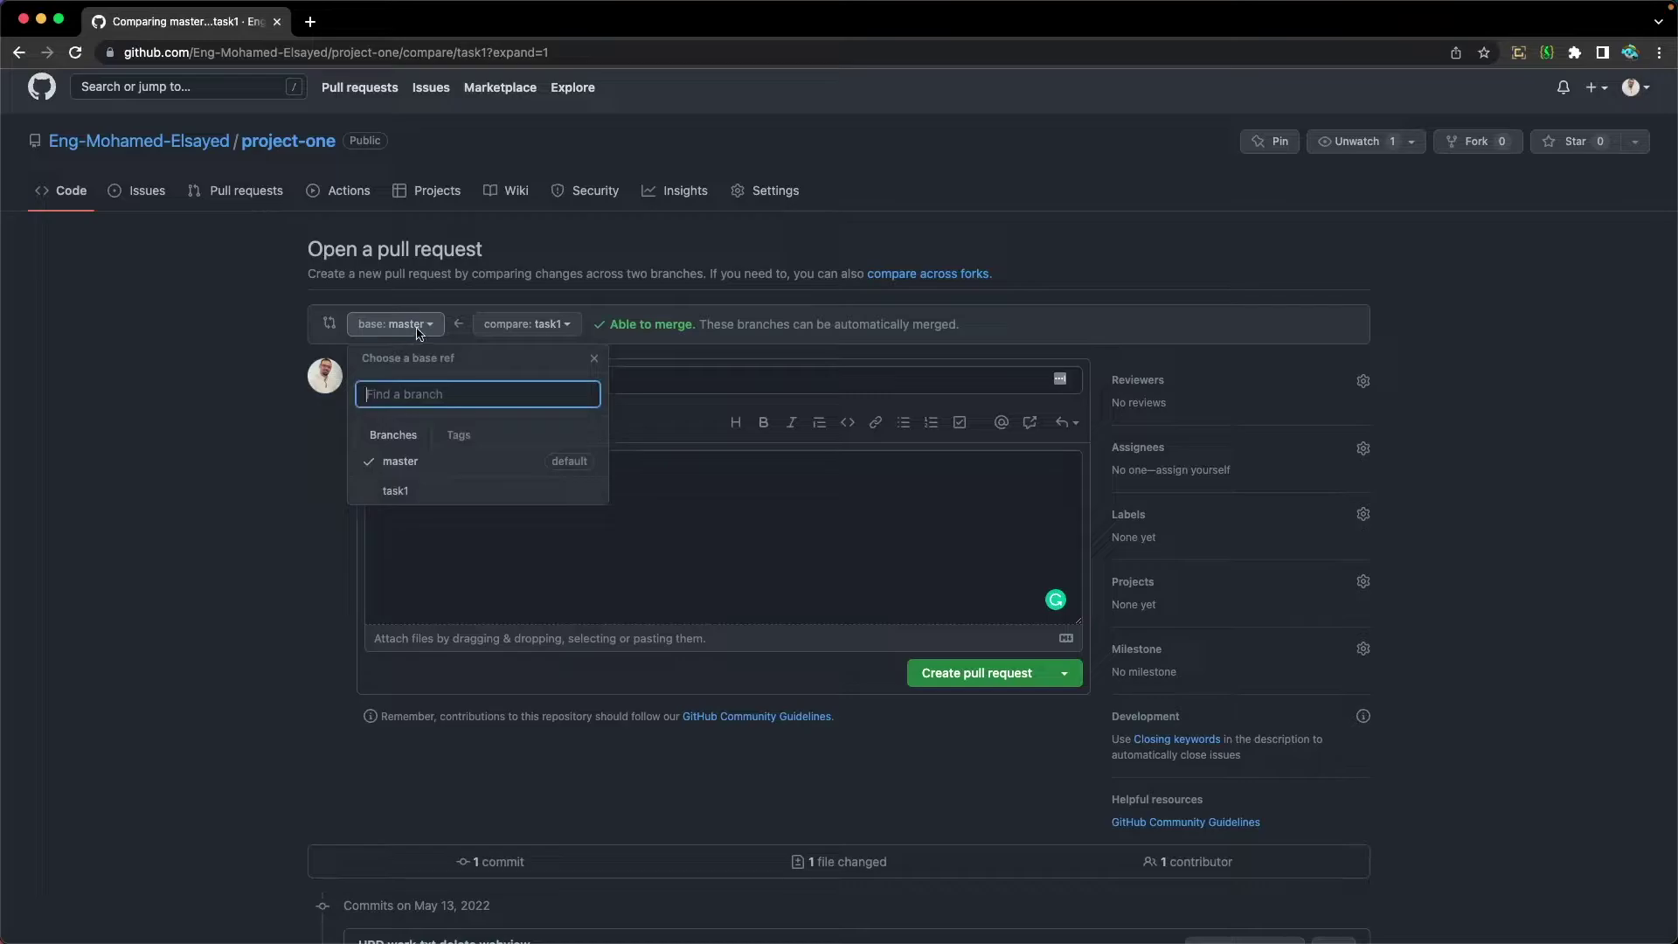
click(419, 333)
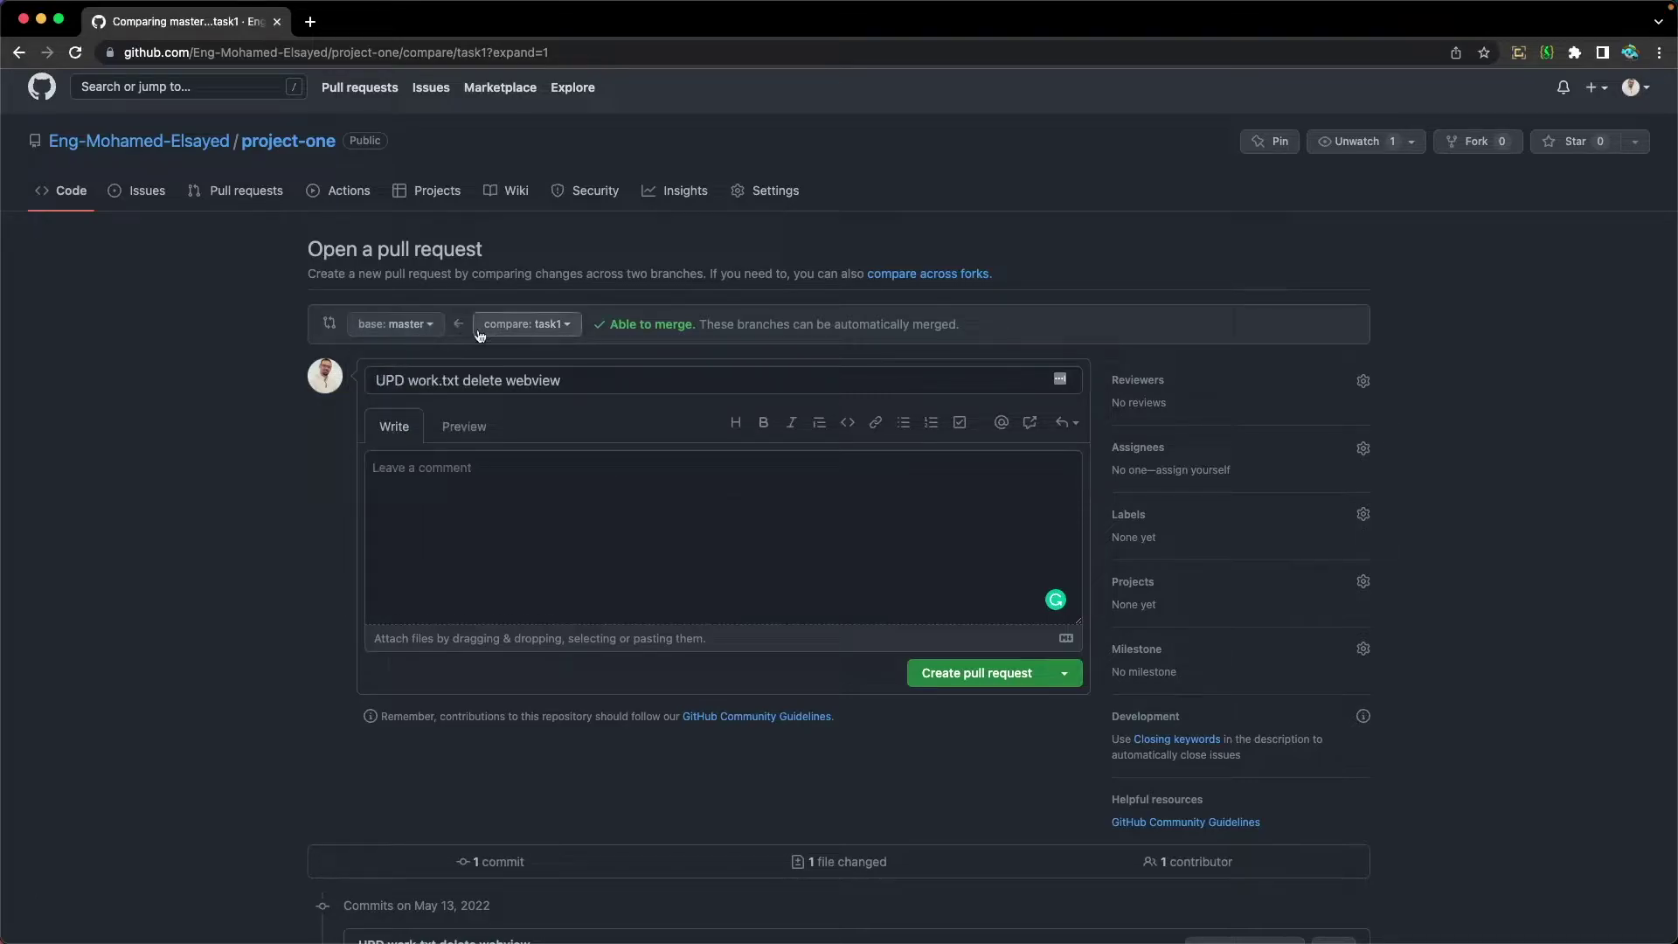
click(556, 334)
click(536, 490)
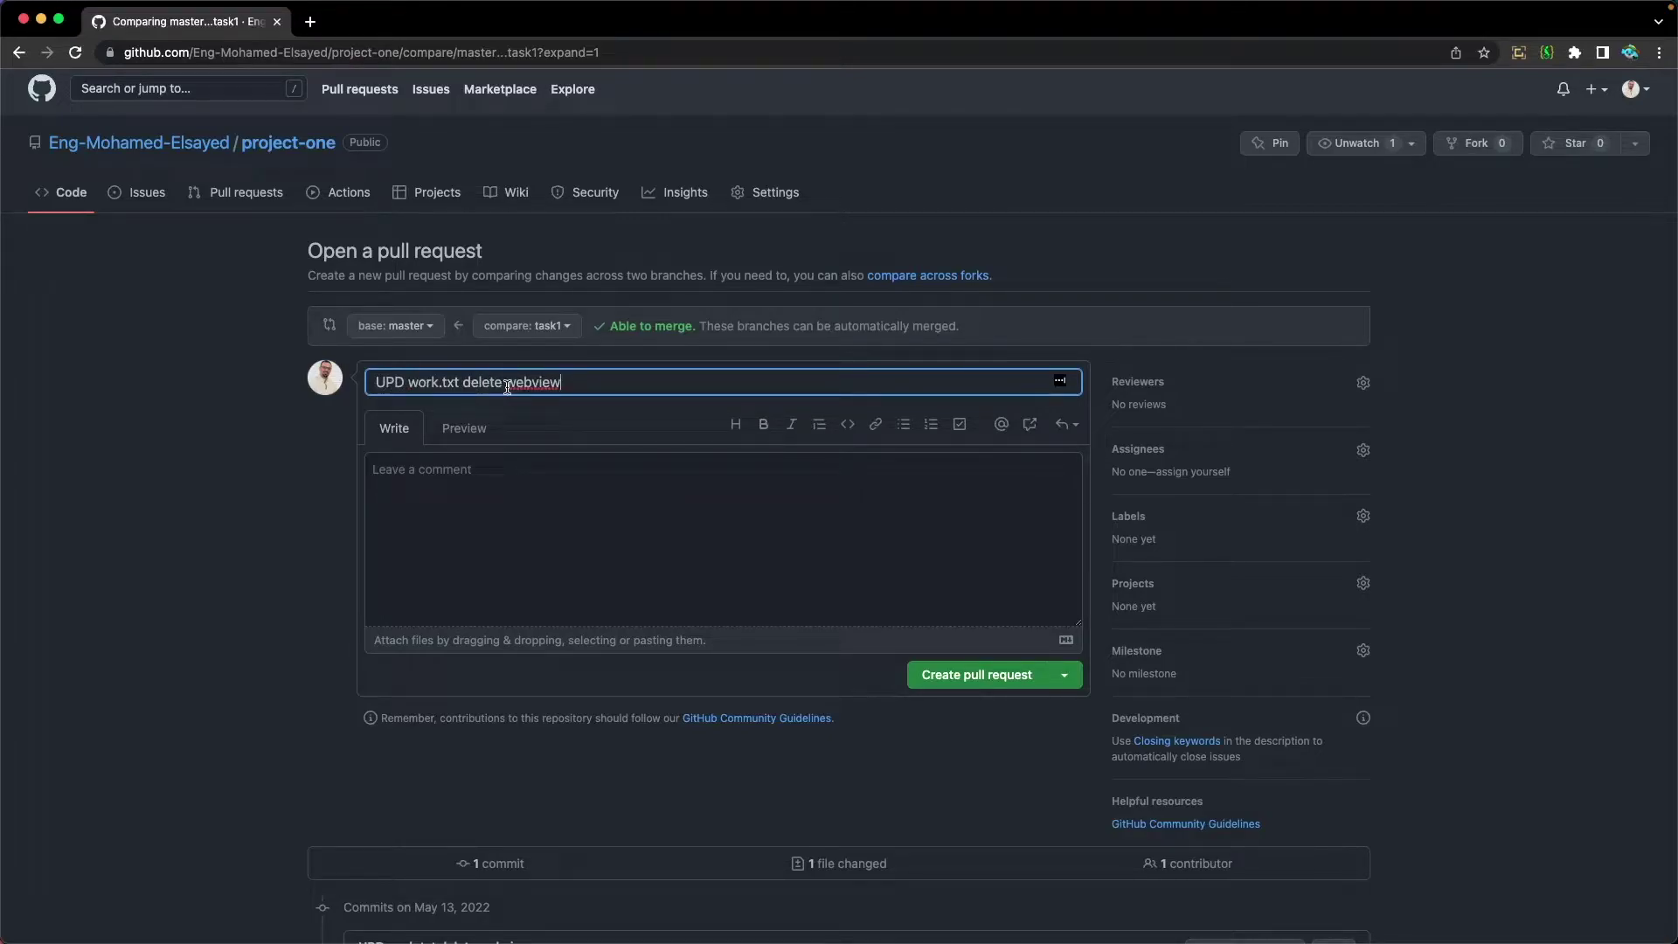
Step: Add the description "delete webview" and create the pull request titled "UPD work.txt delete webview"
click(394, 471)
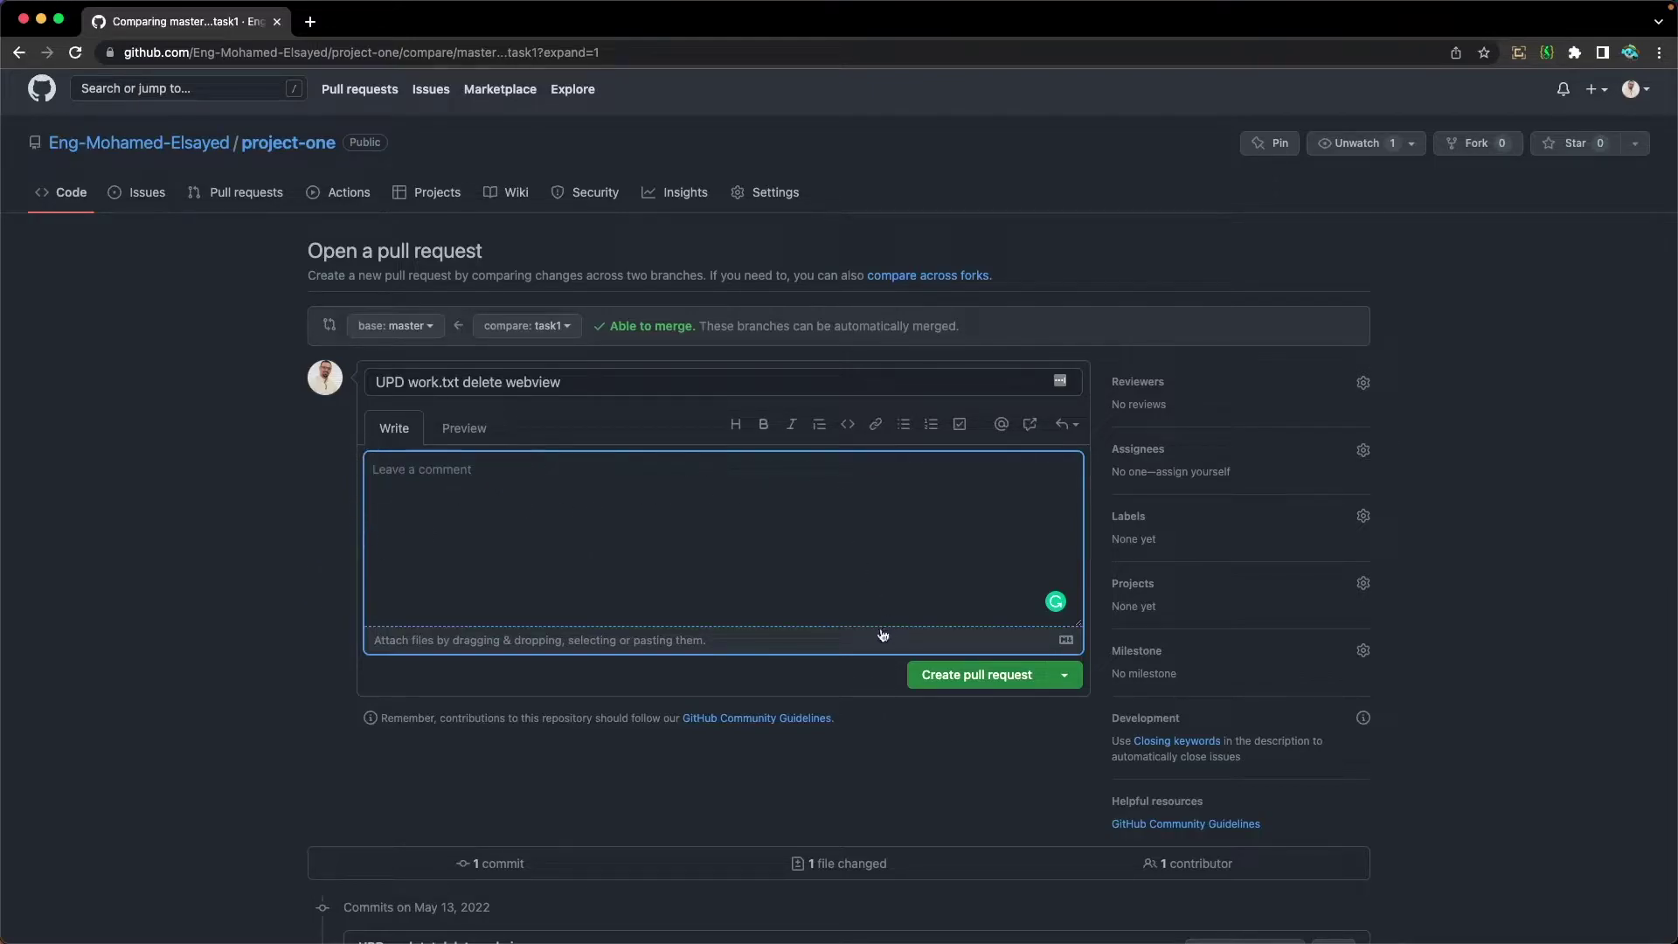
click(470, 439)
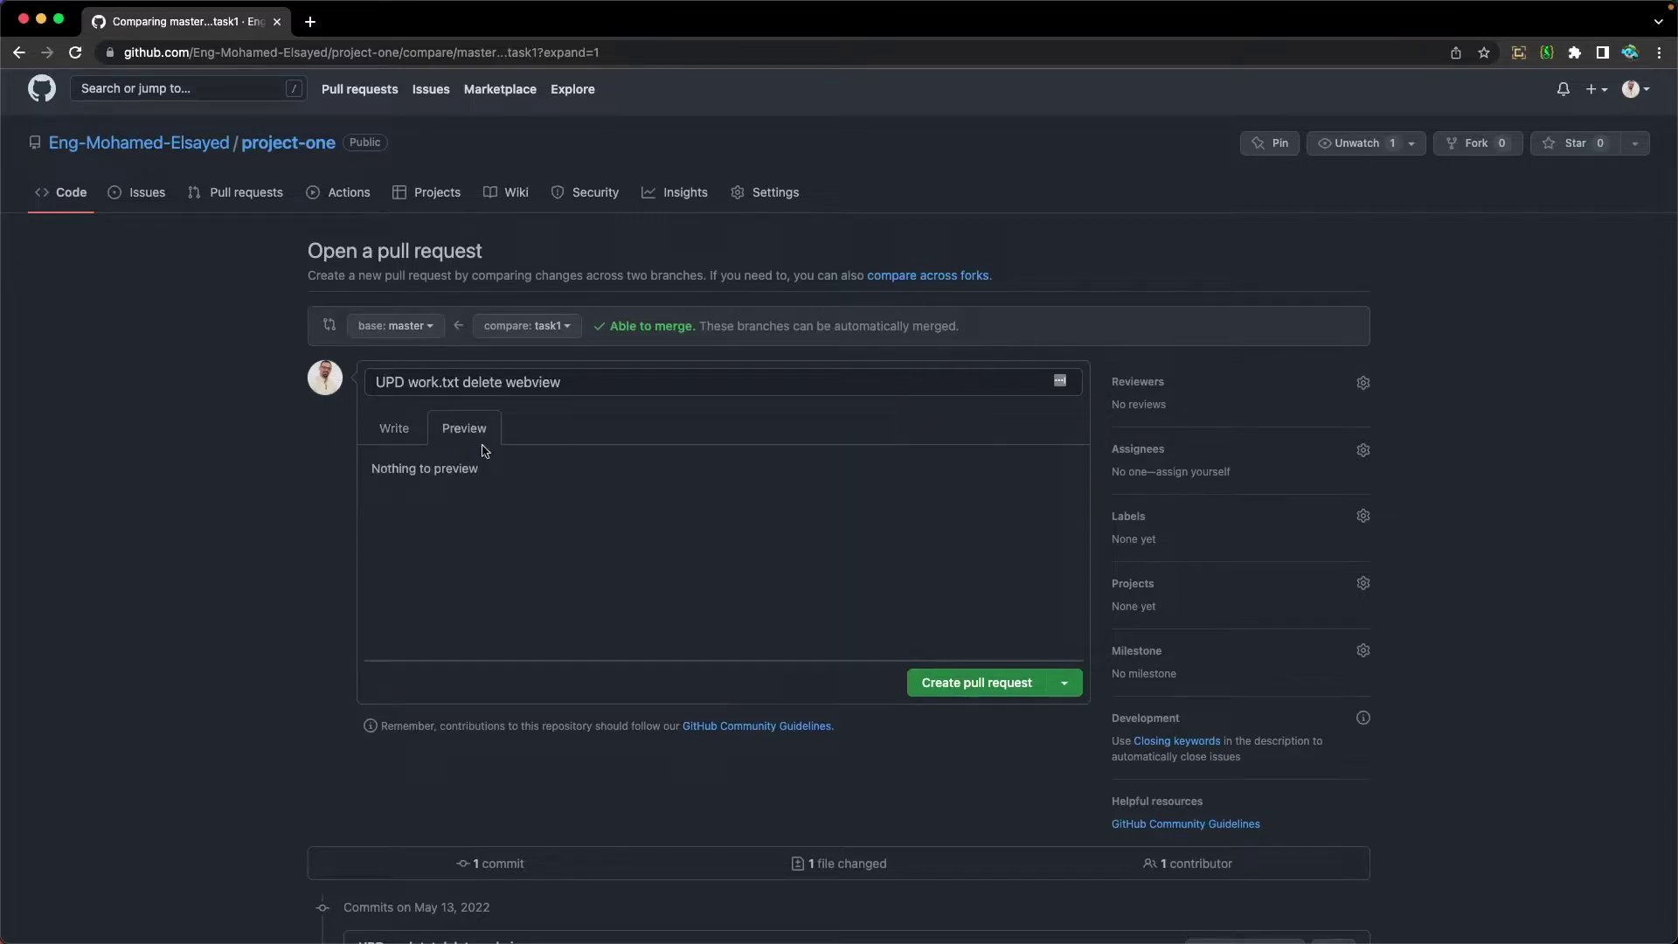
click(406, 435)
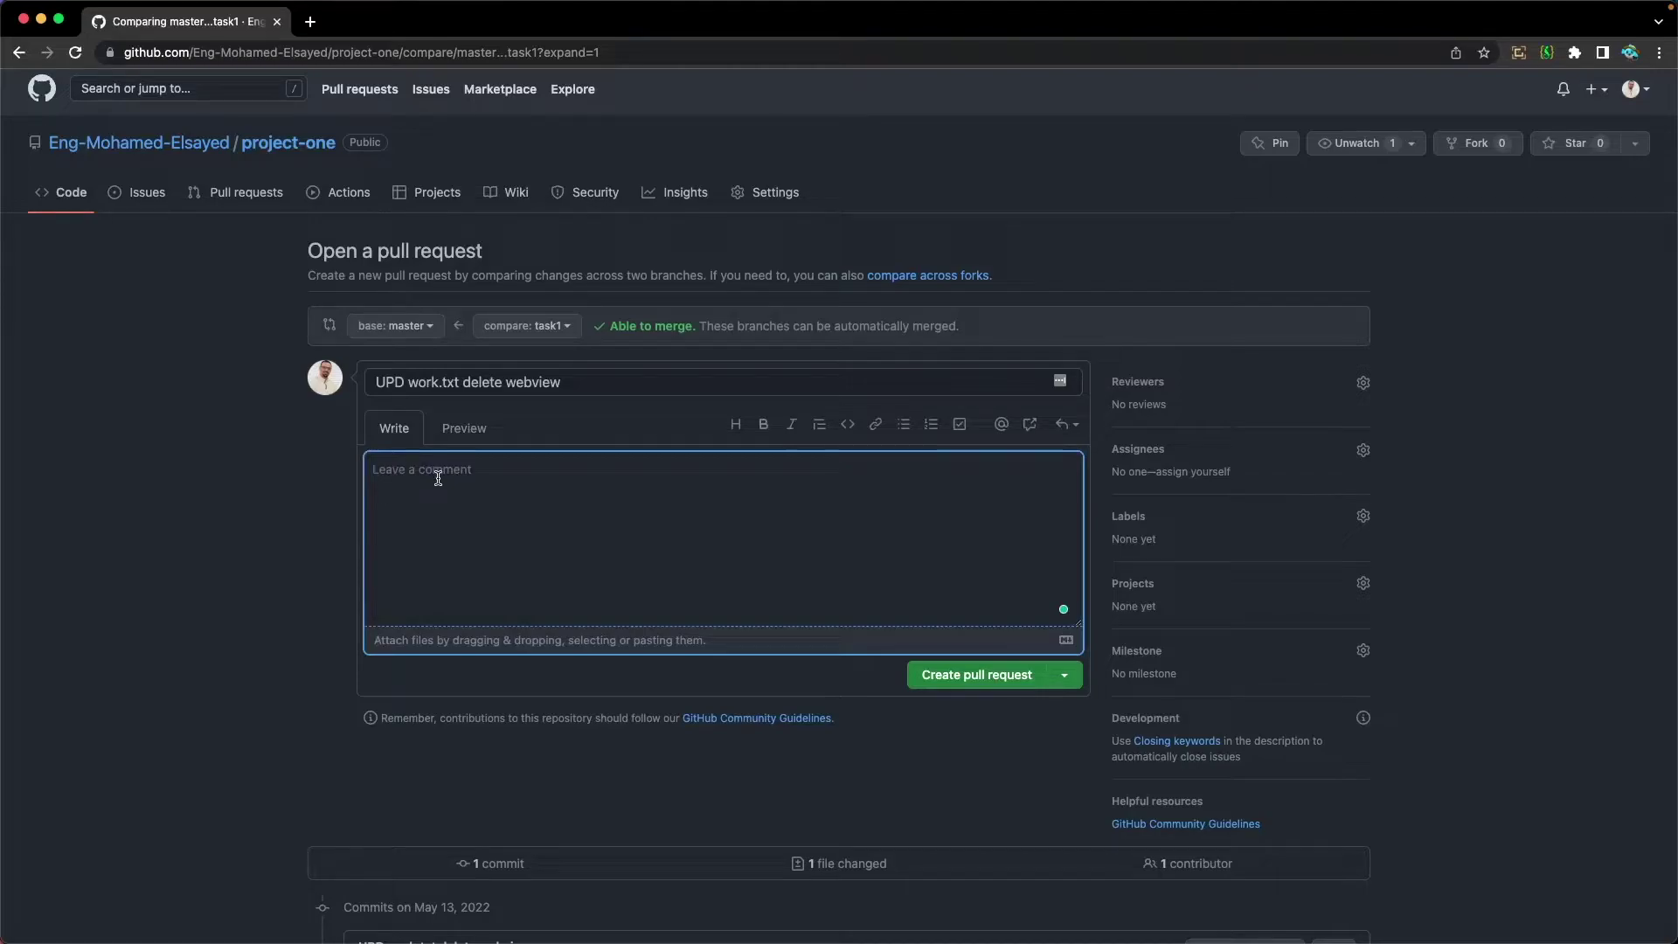
text(delete webview)
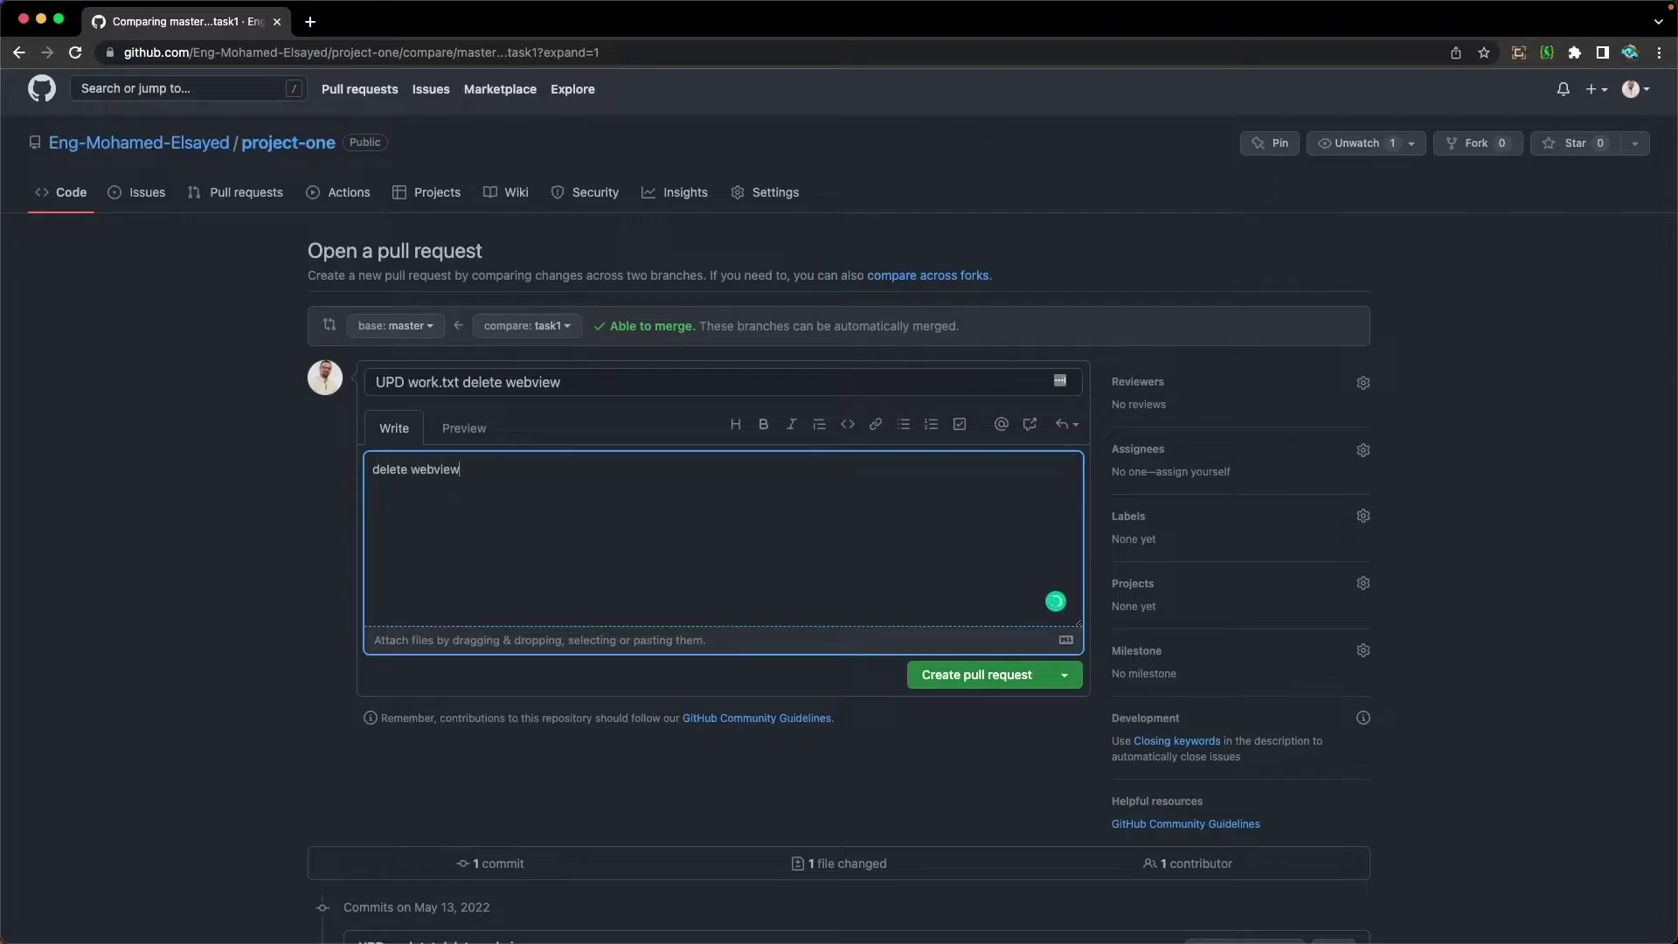
click(465, 430)
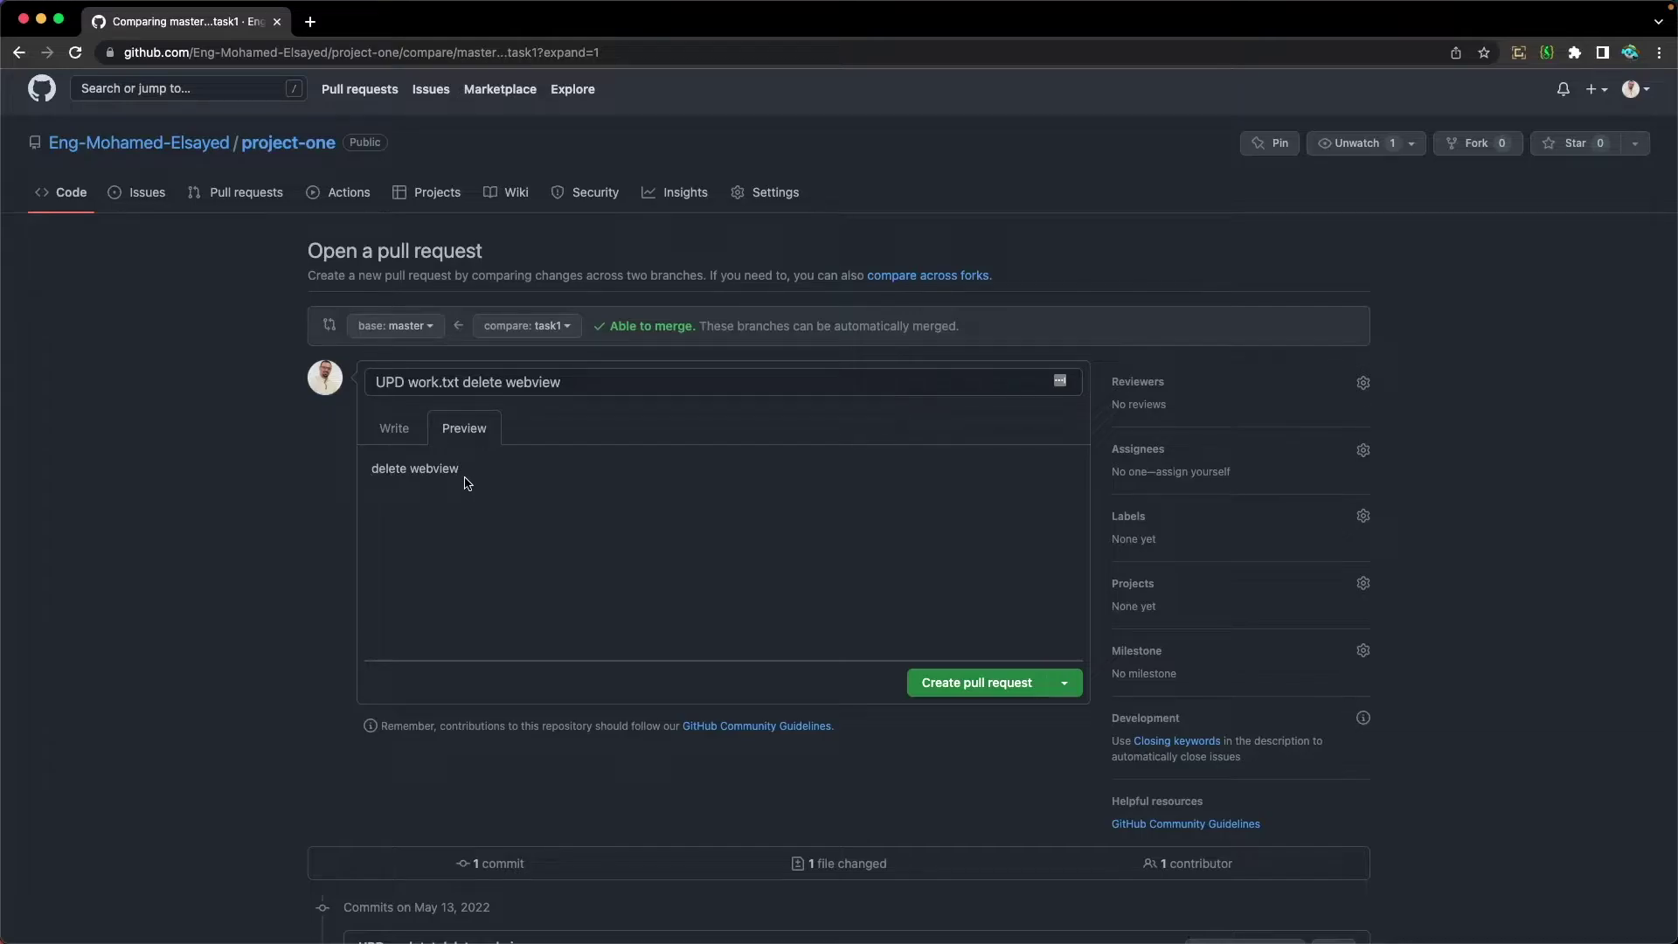
click(998, 693)
click(999, 693)
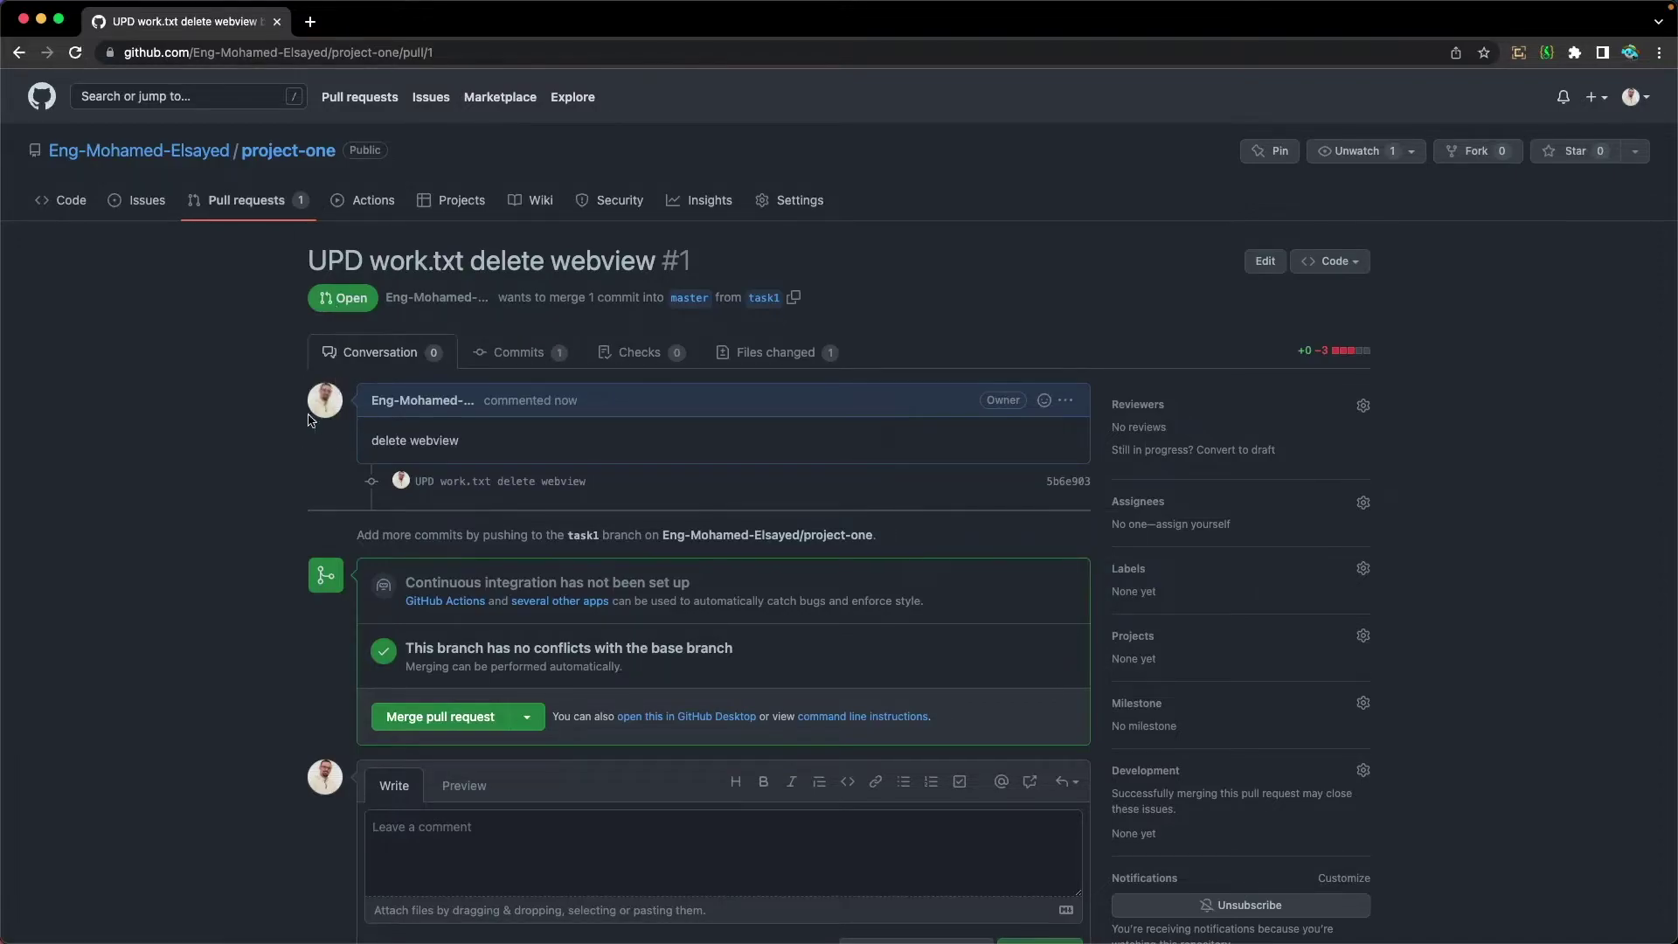
Step: Merge the pull request from task1 into master, keeping the proposed title and the description "UPD work.txt delete webview"
mouse_move(328, 397)
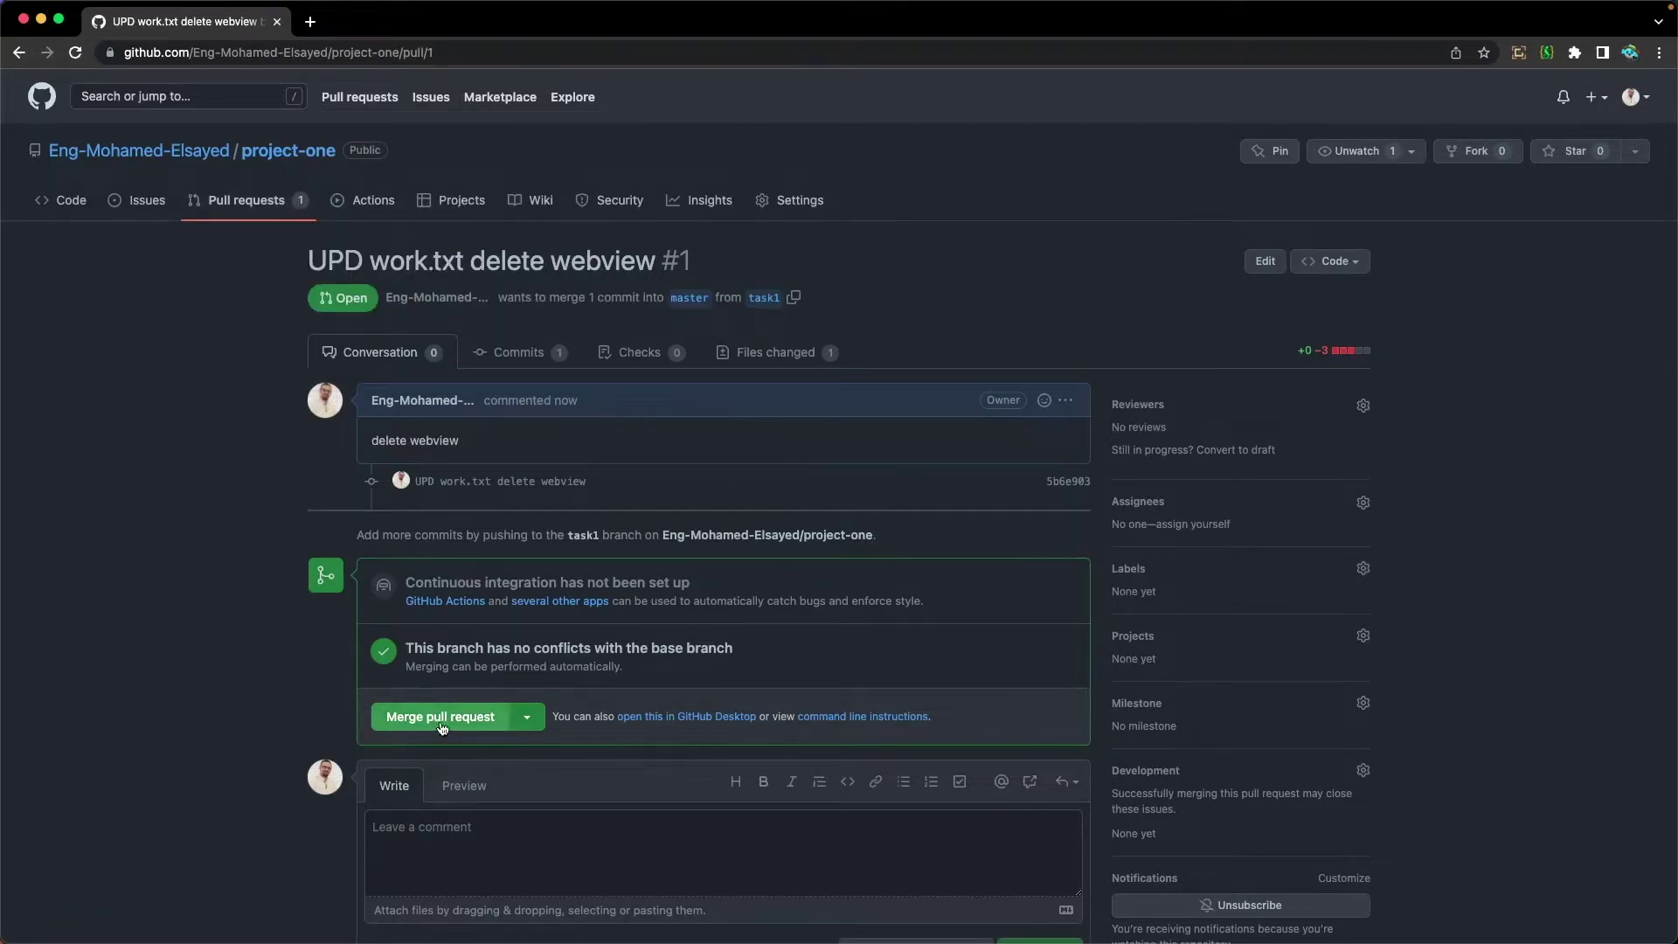
scroll(403, 726, down, 1)
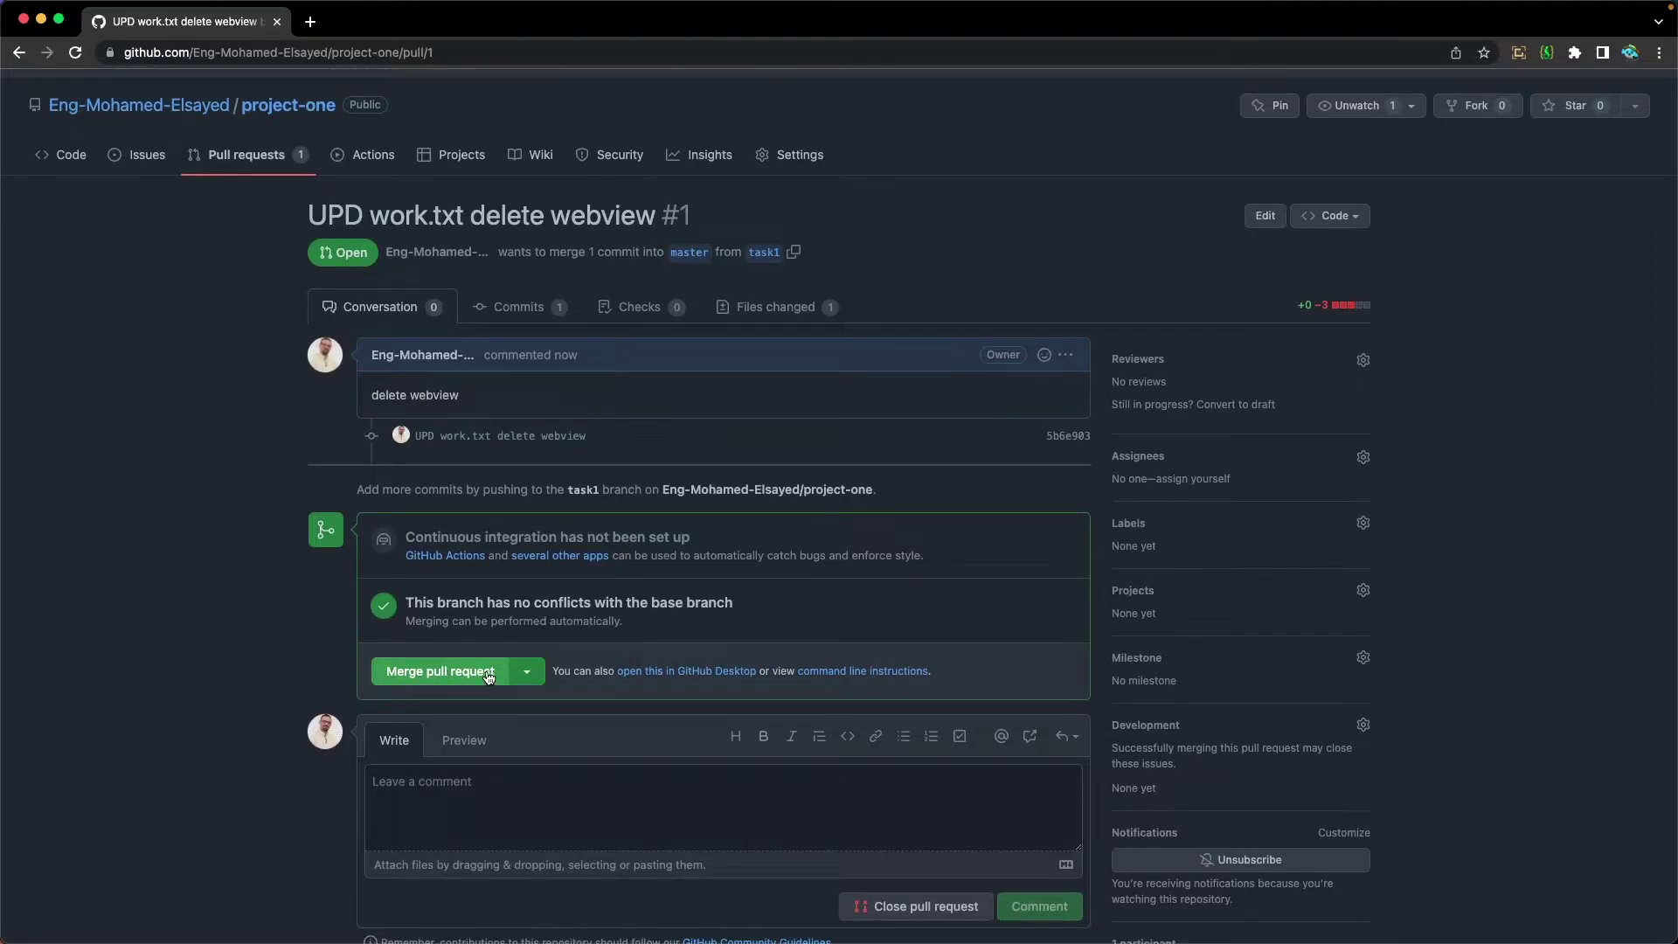
scroll(905, 809, down, 1)
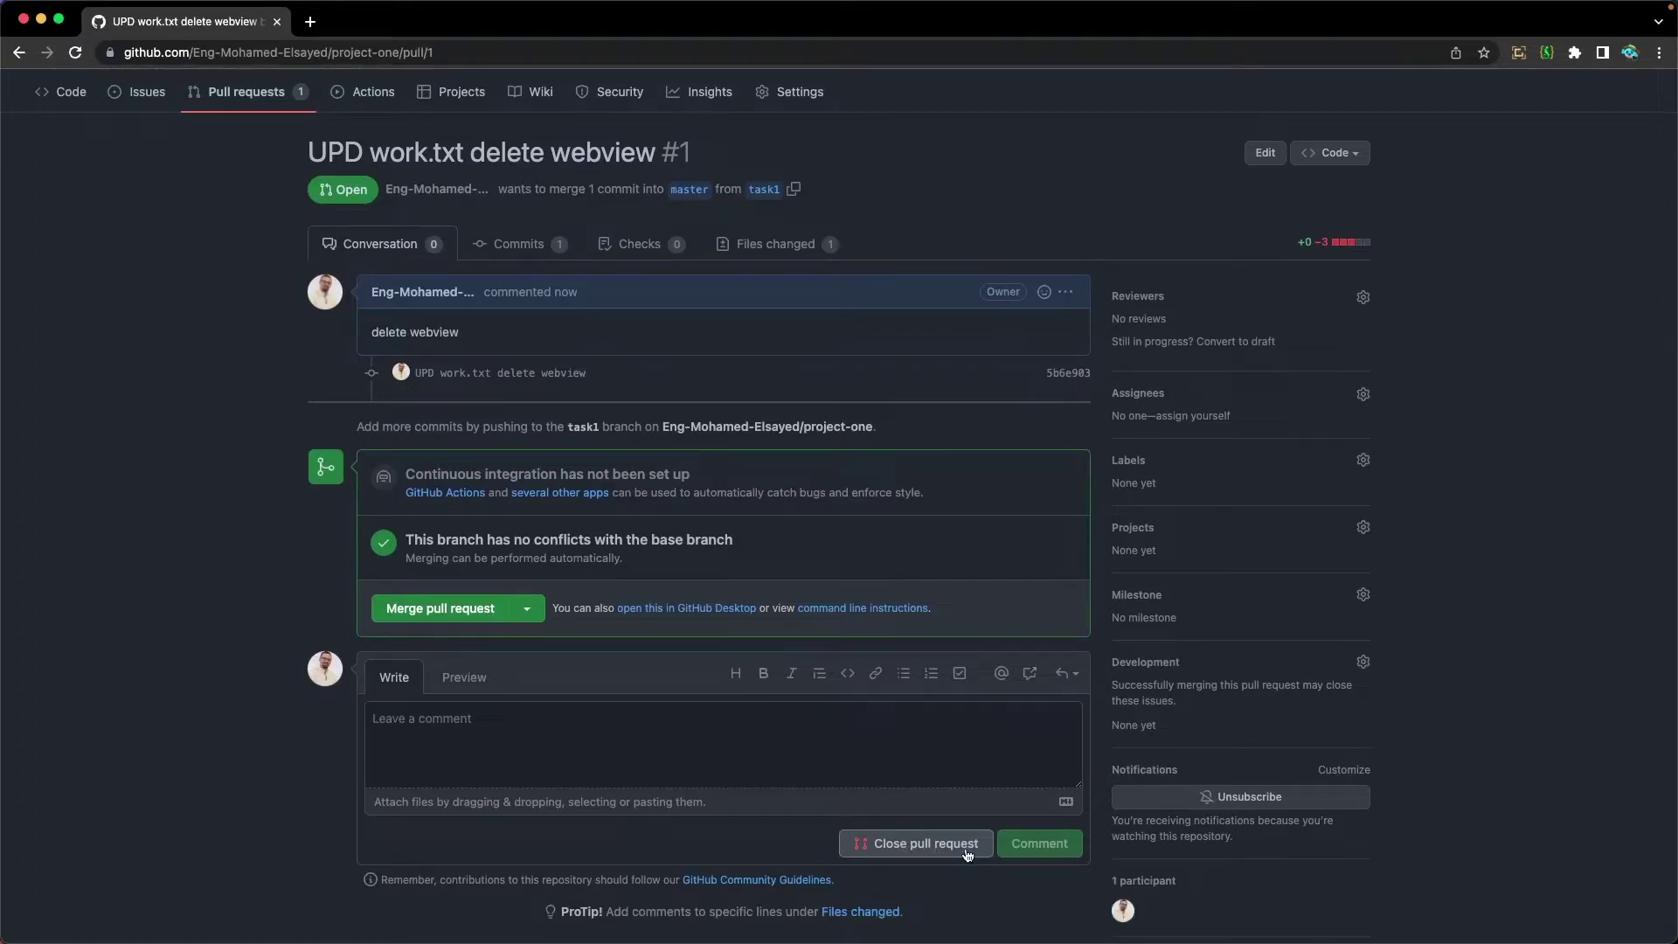
scroll(922, 855, down, 1)
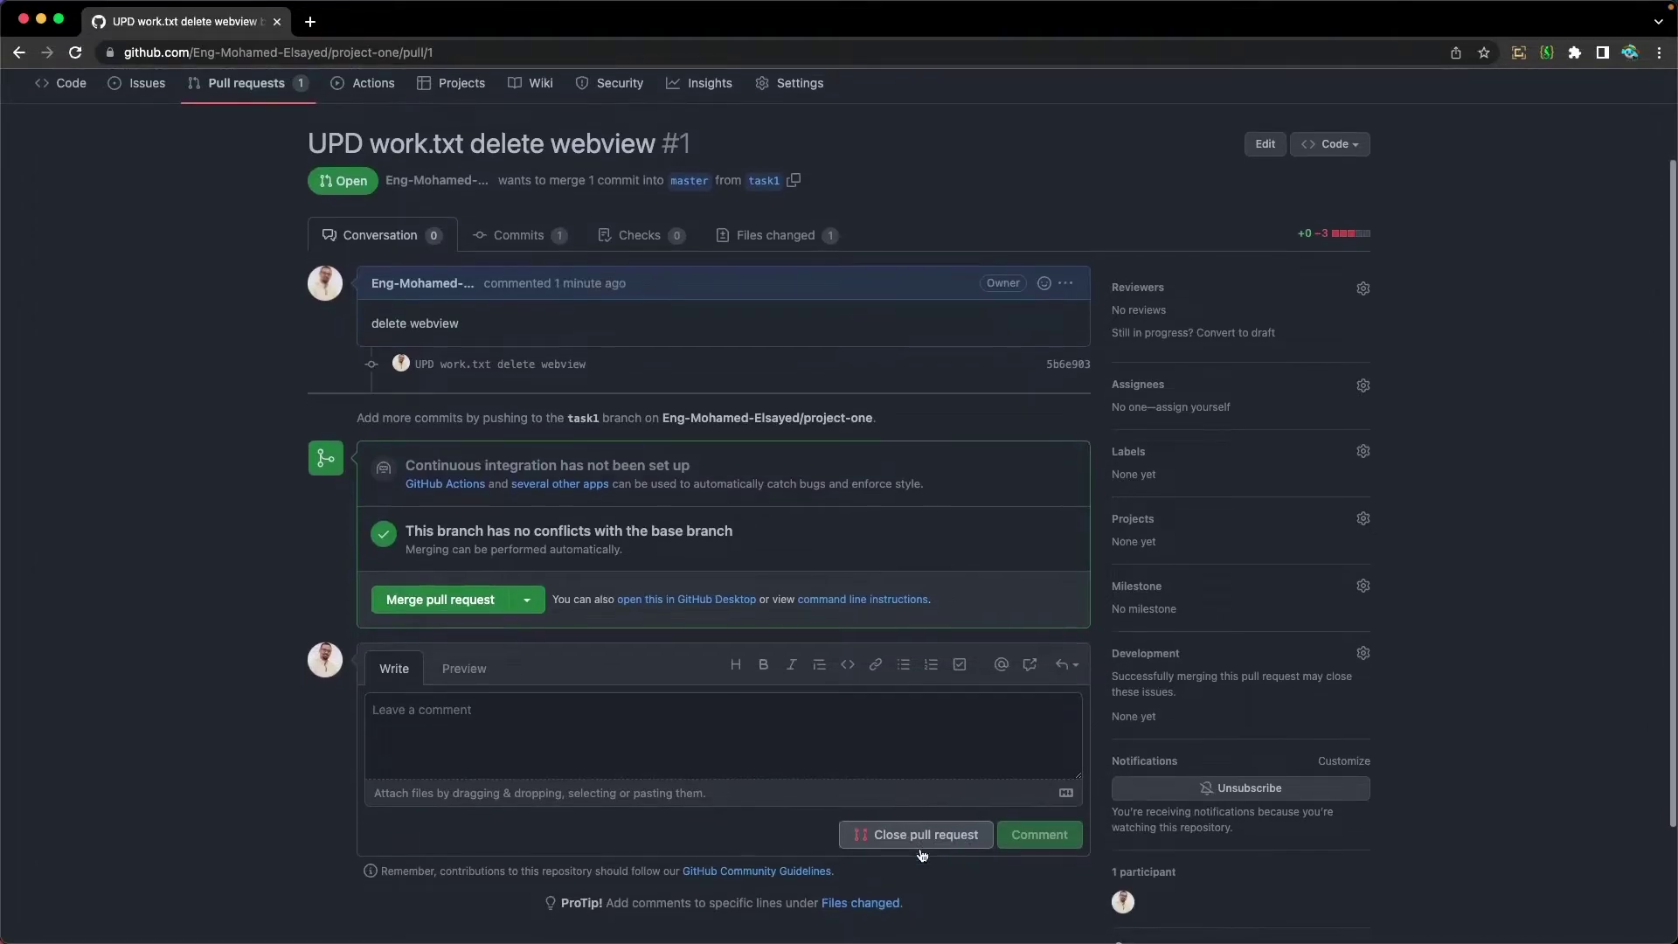
click(498, 757)
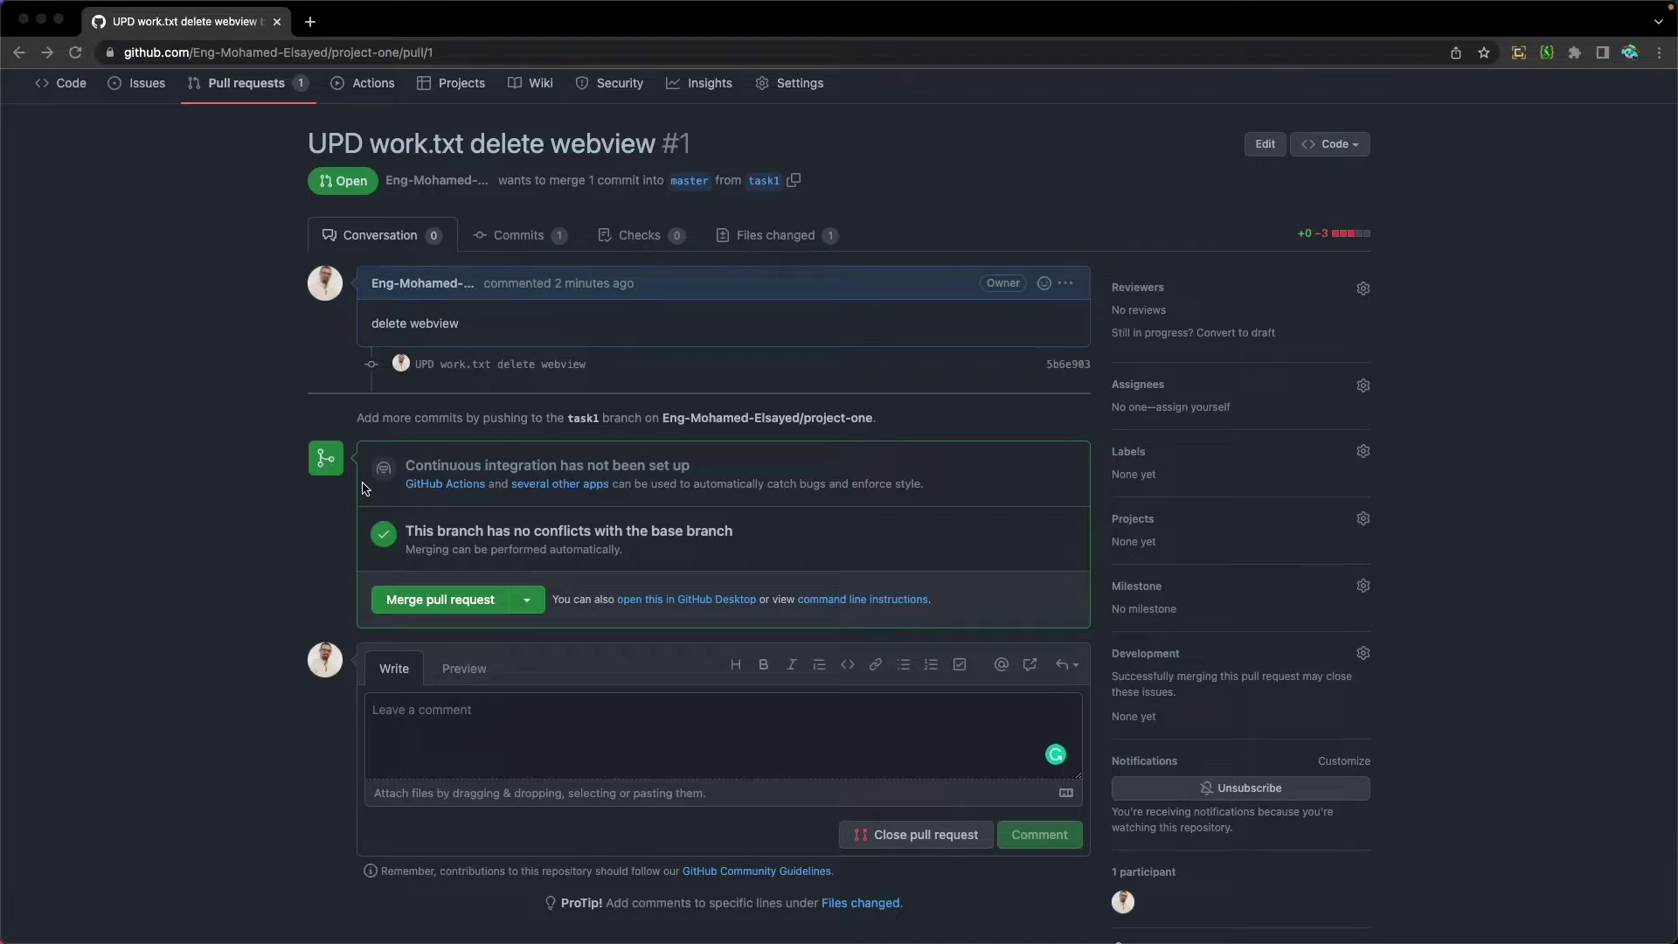
click(450, 601)
scroll(450, 604, up, 1)
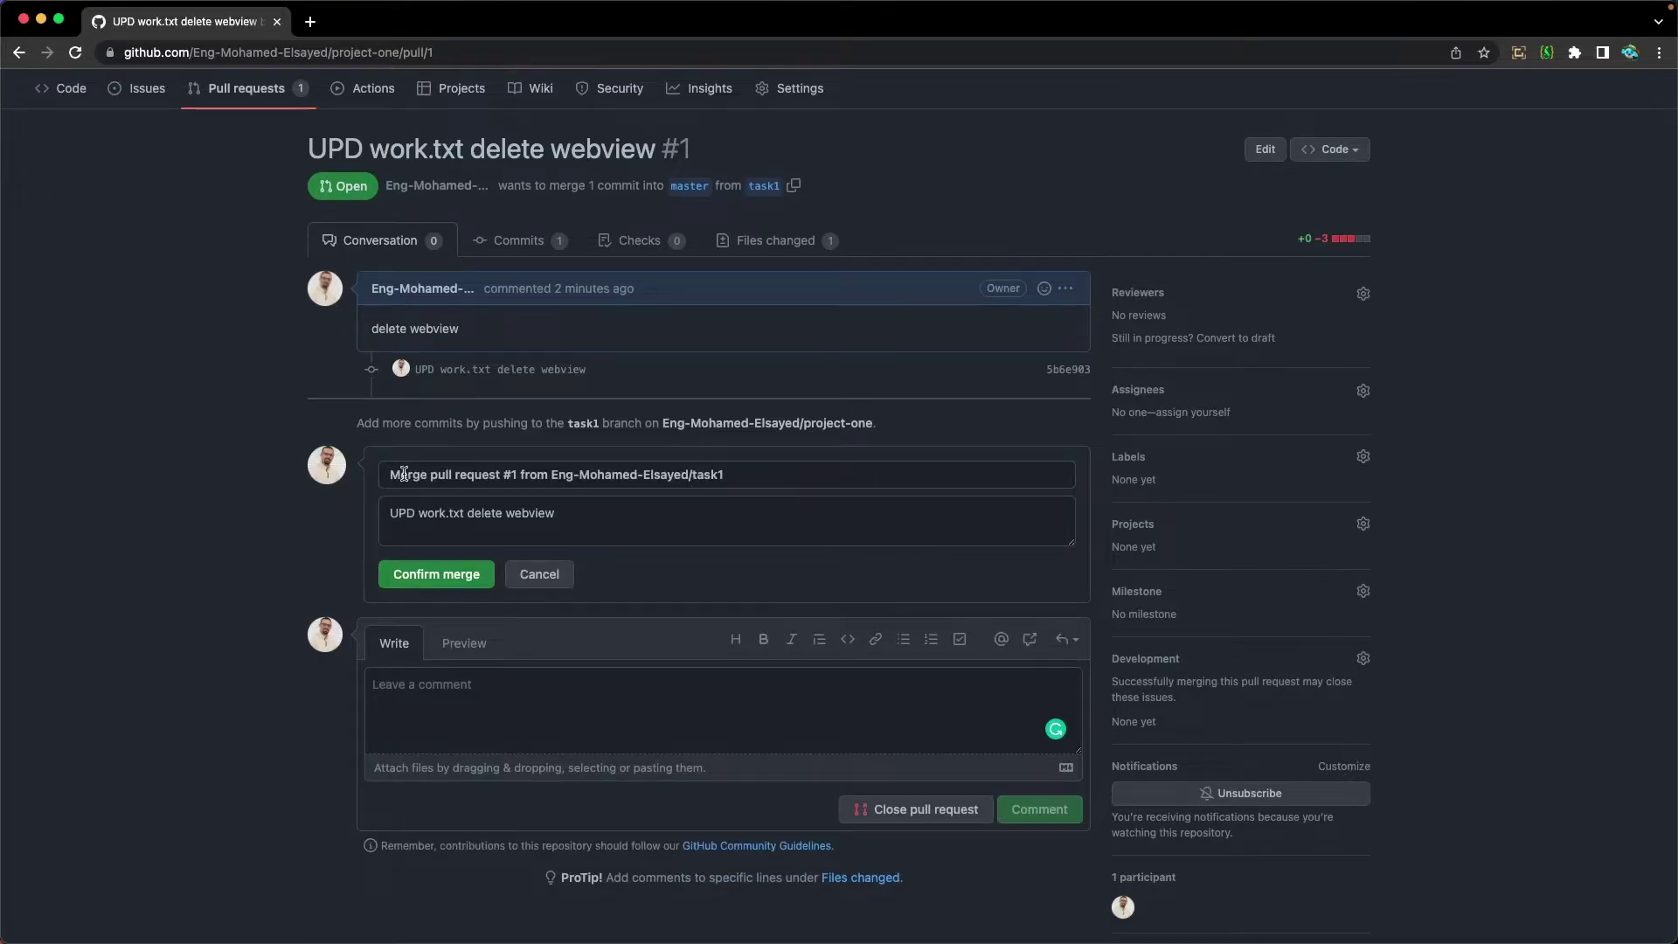
scroll(594, 472, down, 1)
drag(390, 514, 504, 516)
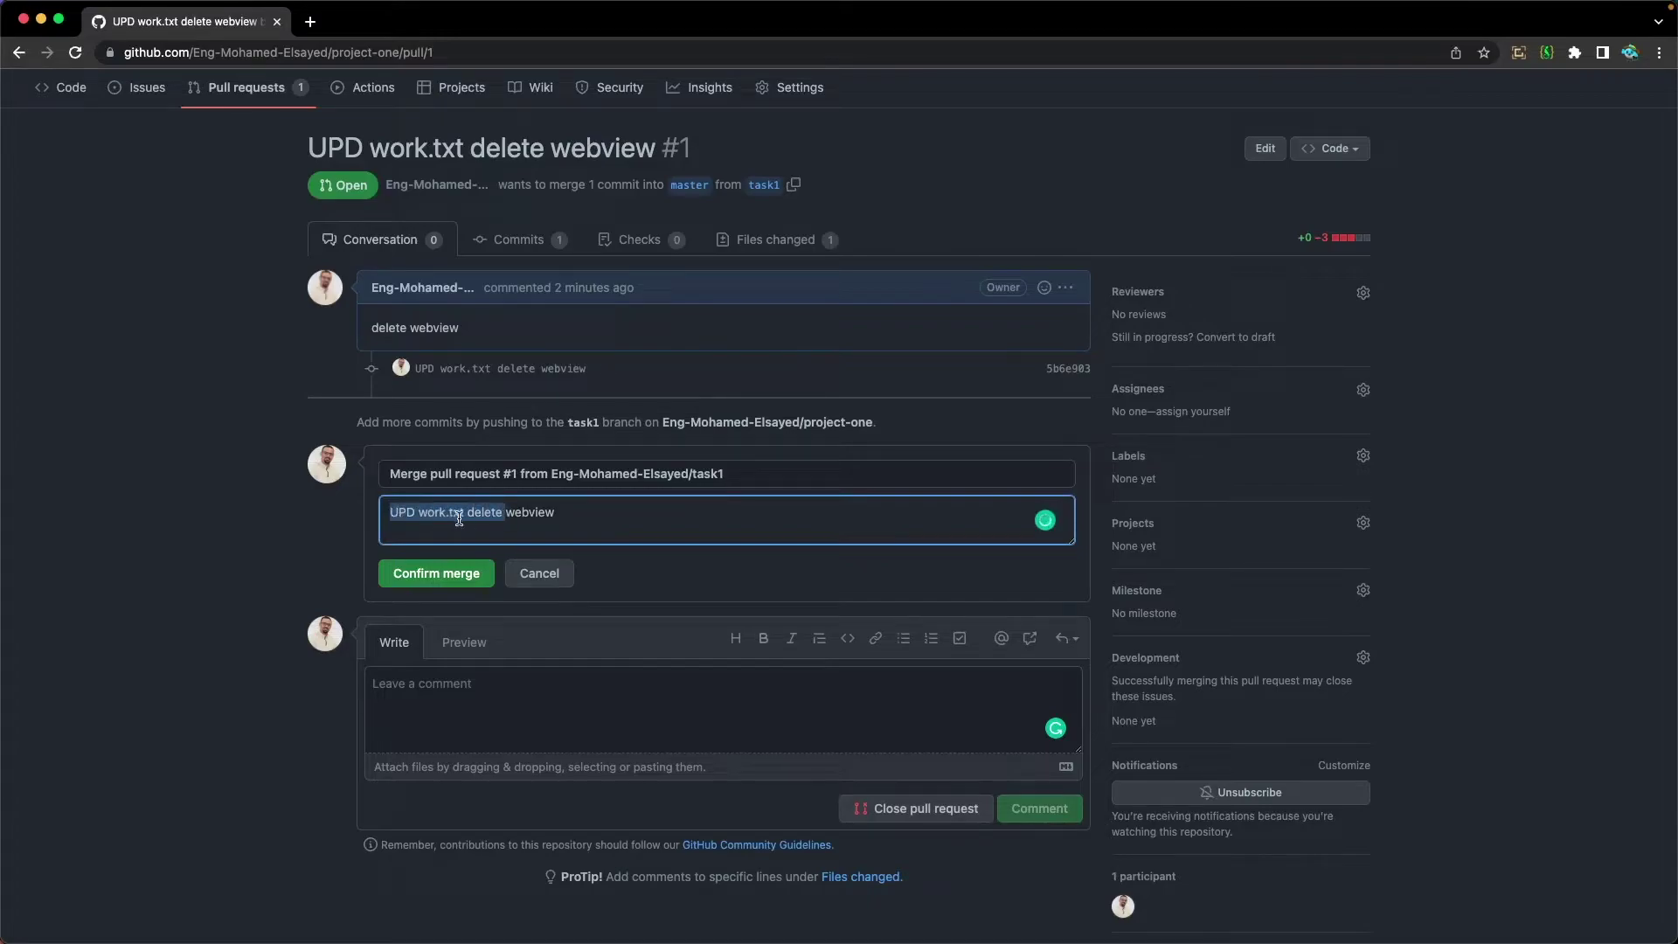
click(565, 515)
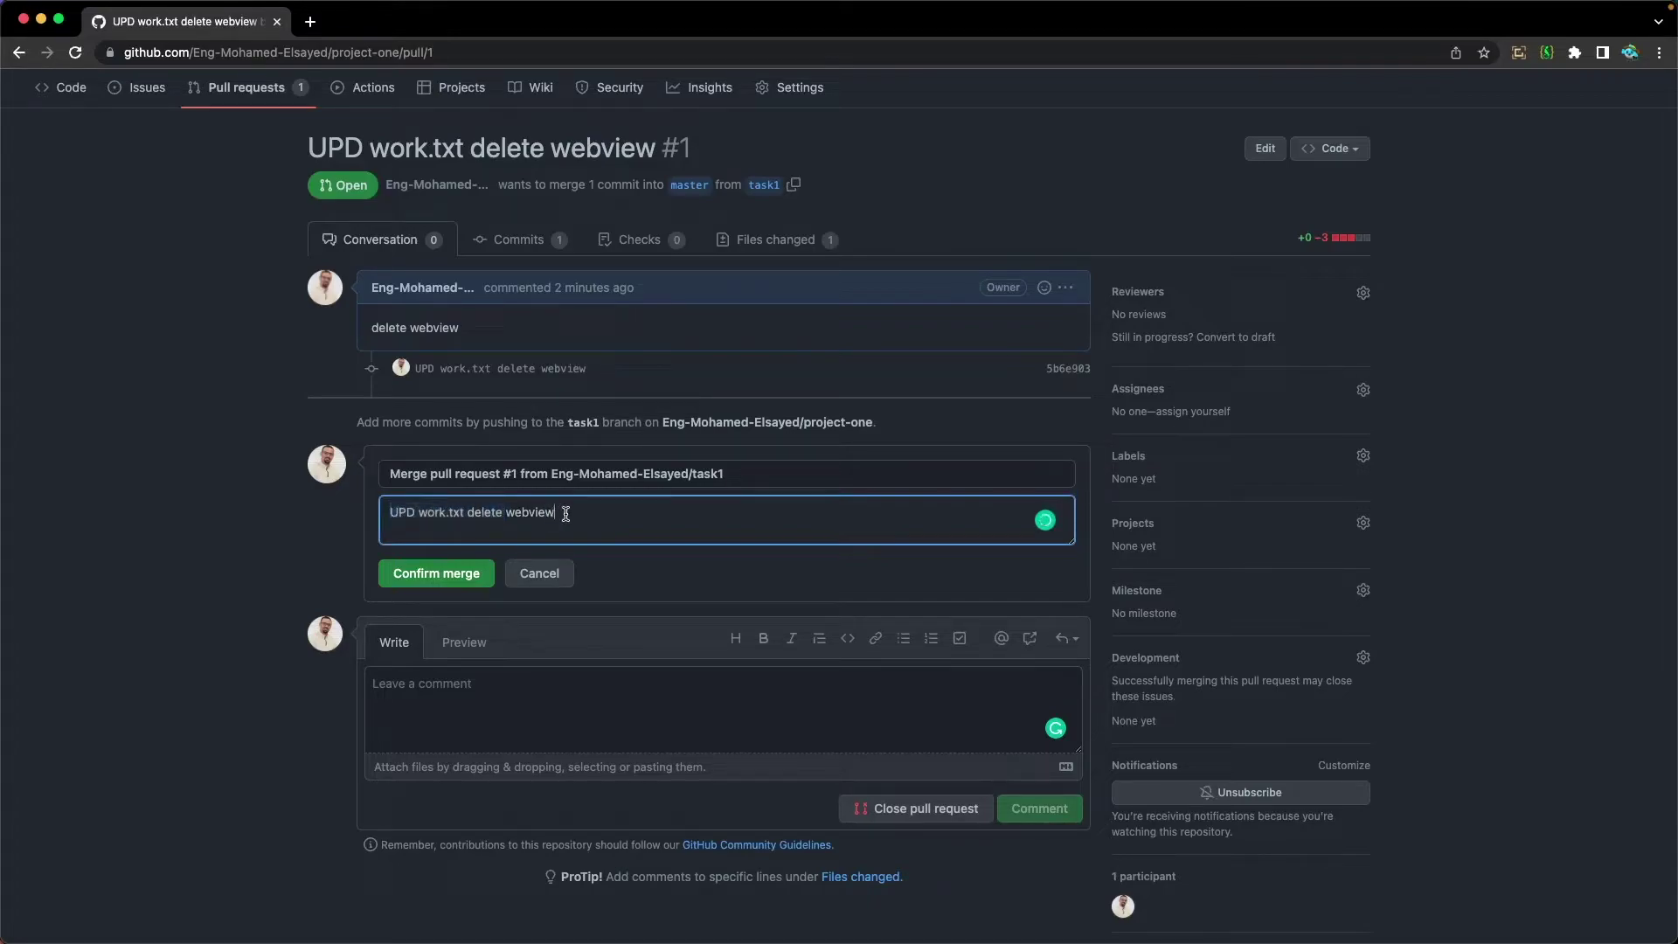
click(434, 577)
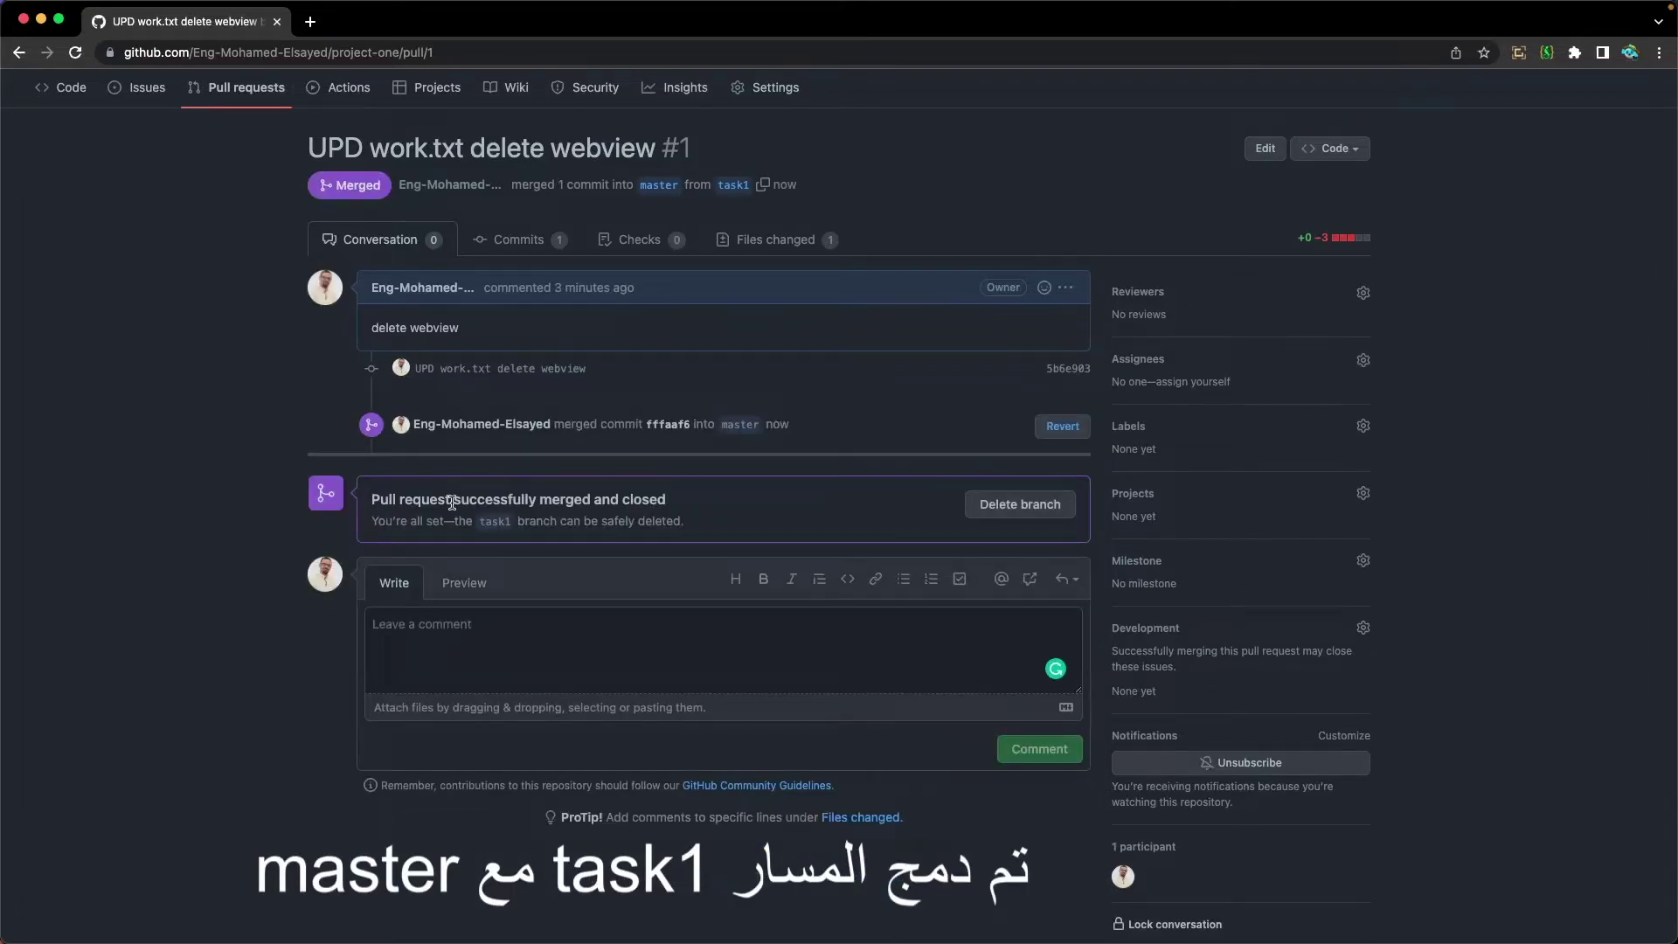
Step: View the master branch version of work.txt from the project-one main page and examine its remaining lines after the merge
scroll(219, 332, up, 3)
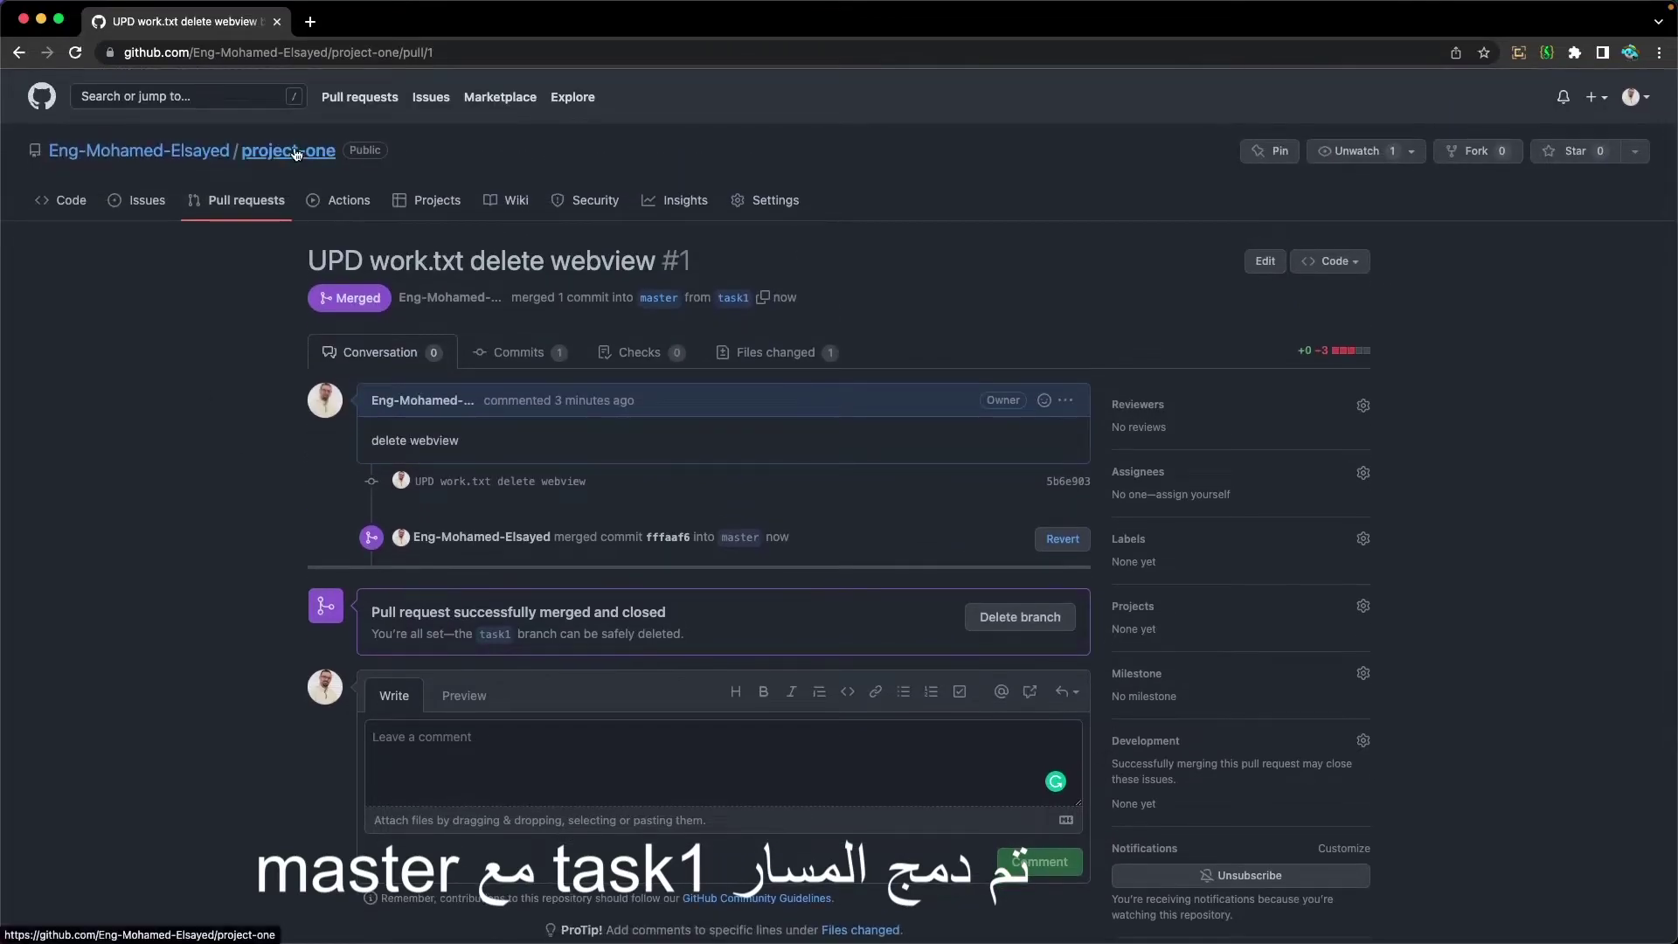
click(297, 153)
click(368, 259)
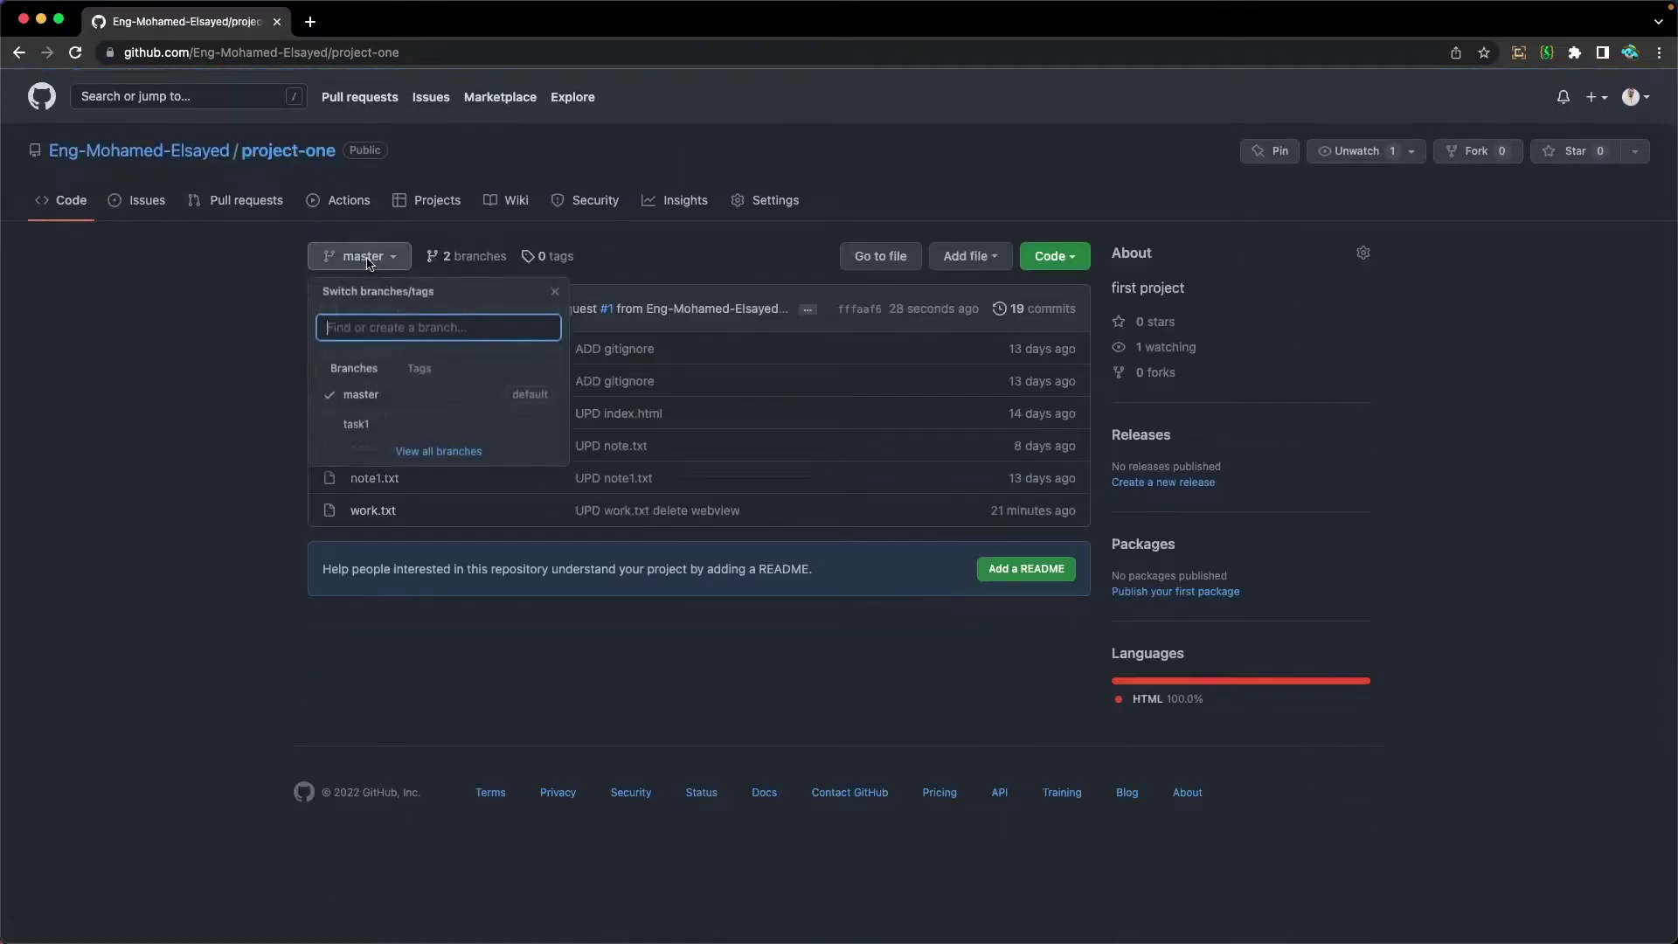
click(361, 395)
key(w)
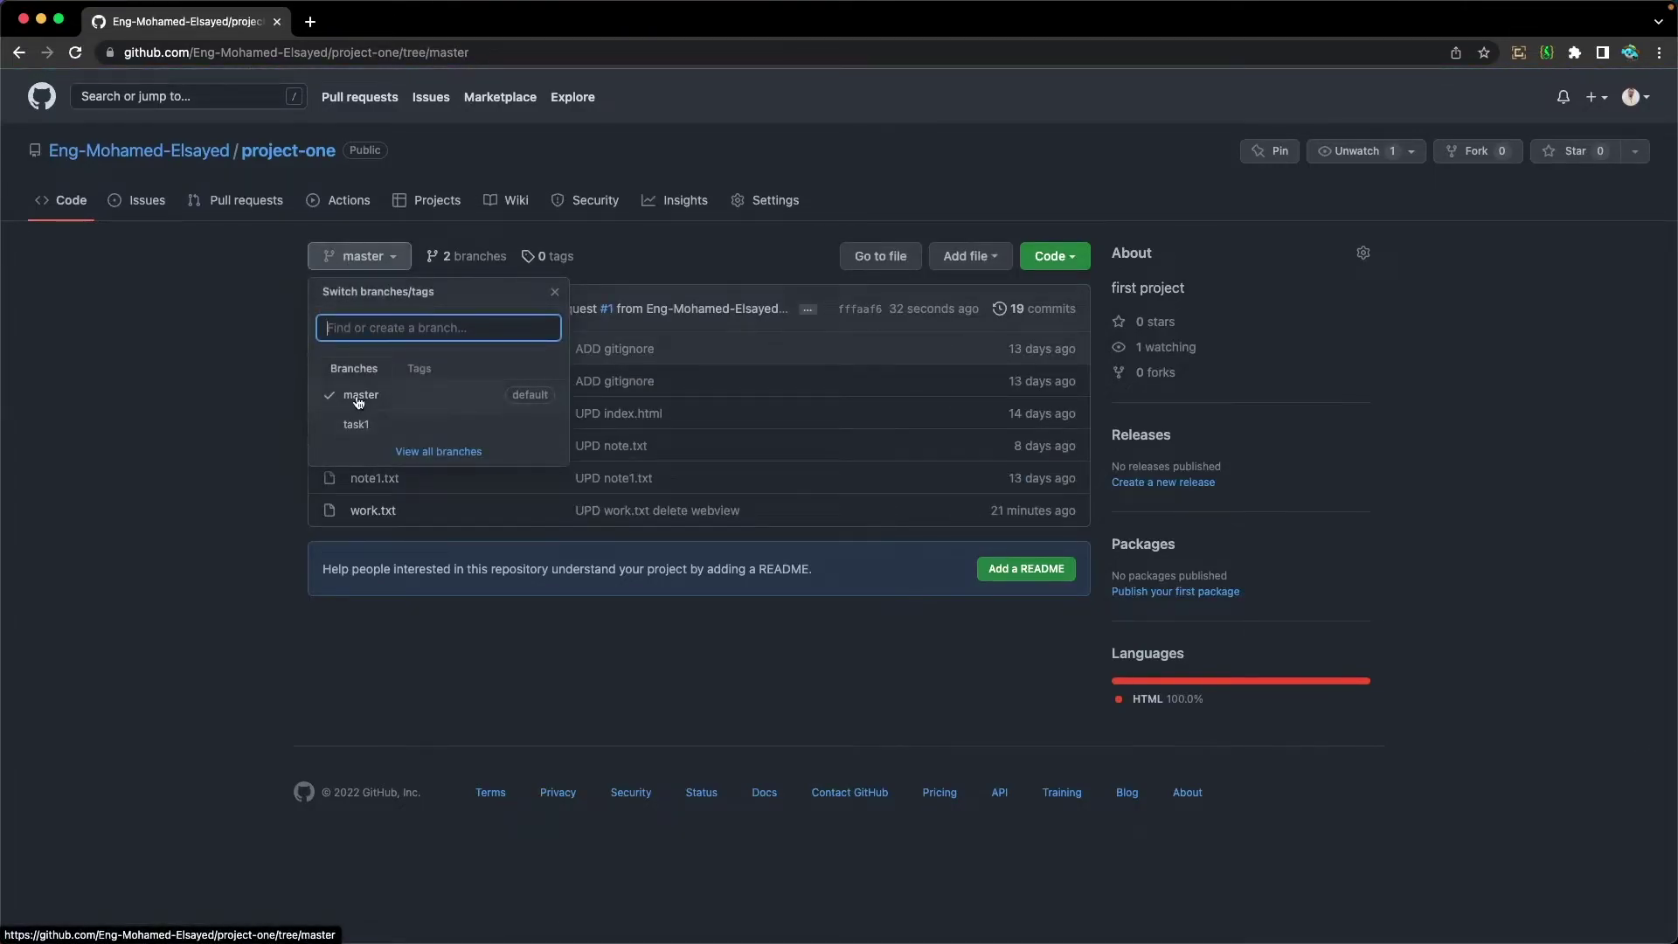
click(361, 398)
click(374, 511)
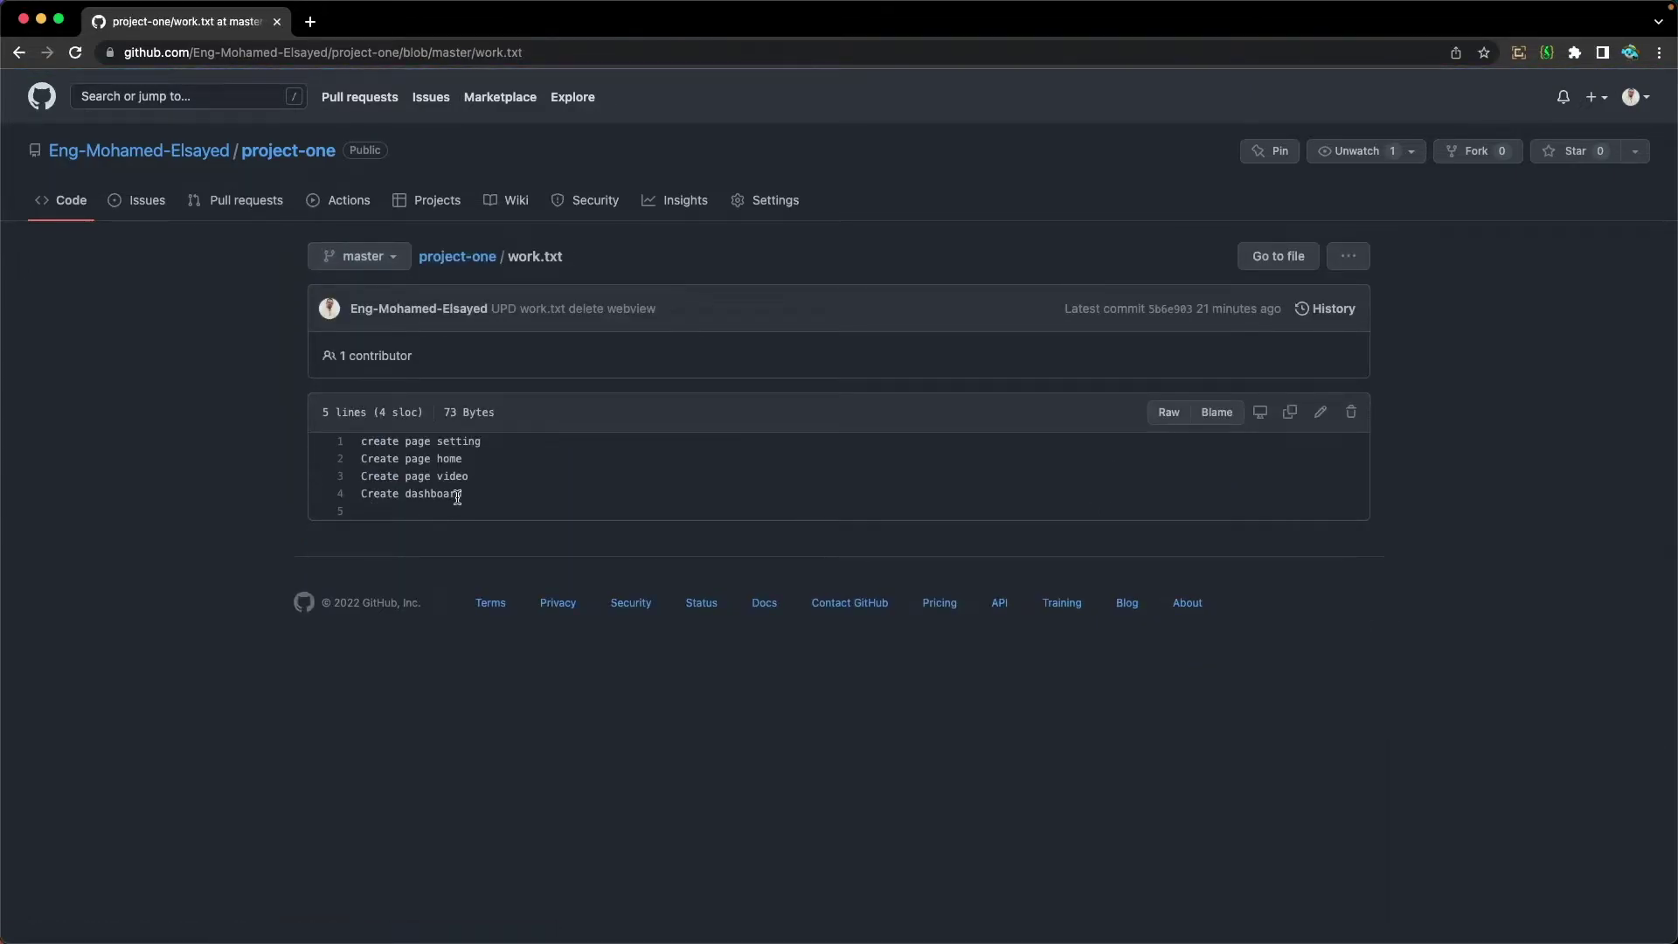
drag(477, 493, 354, 449)
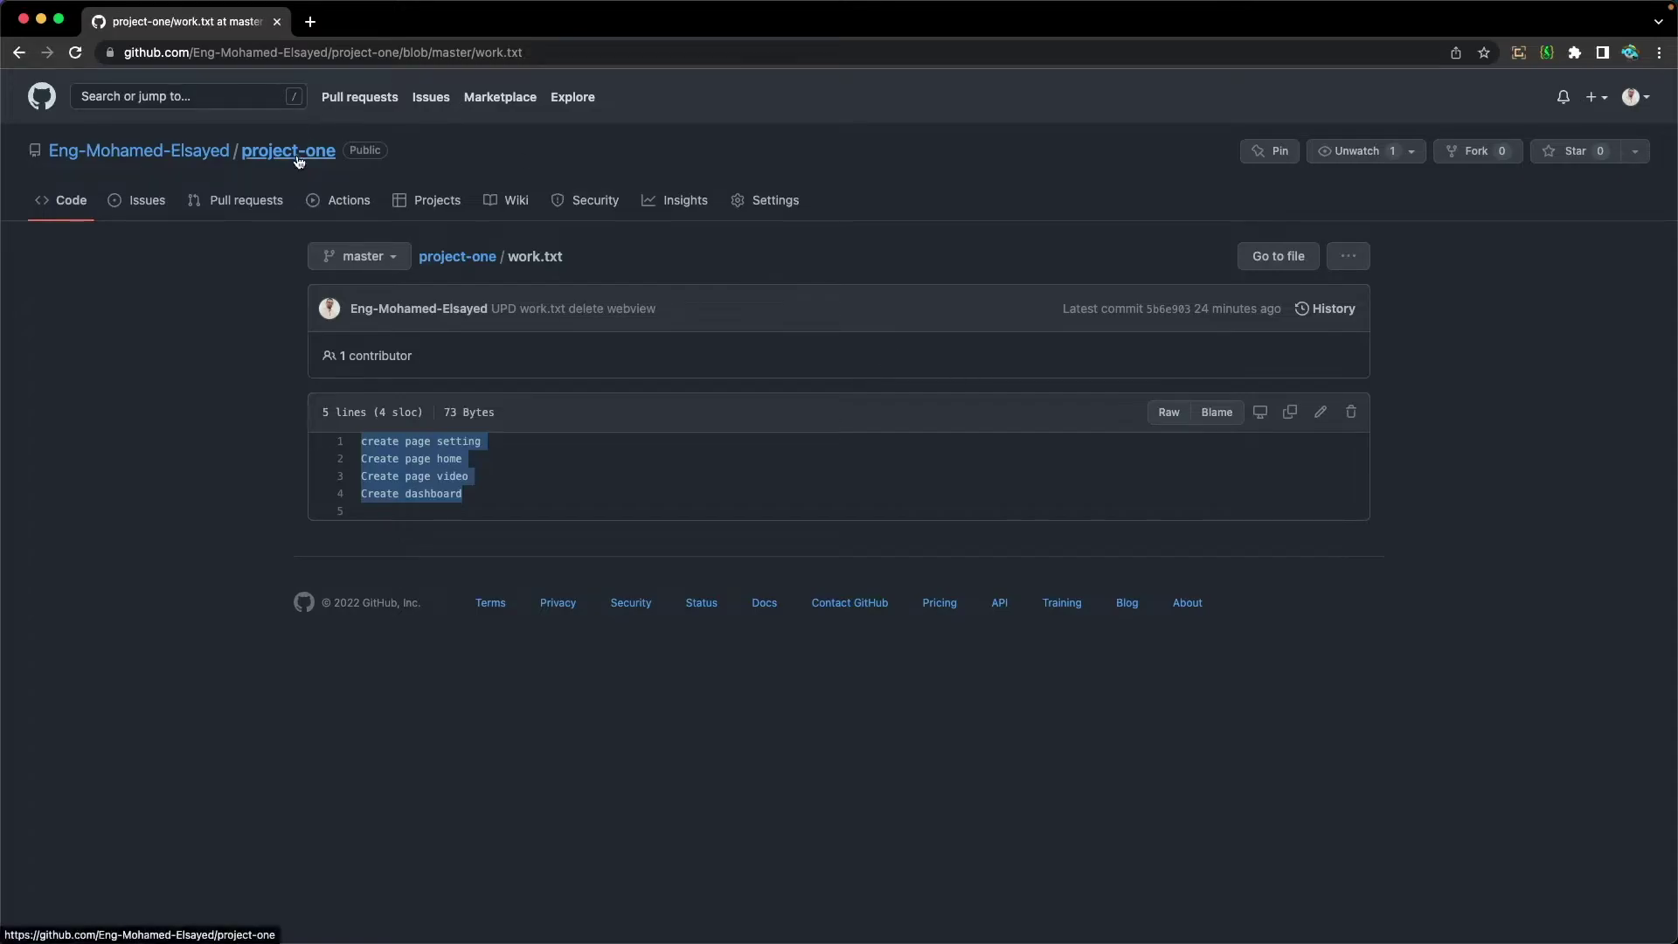
Step: Create a new branch named task2 from master in the project-one repository
click(298, 154)
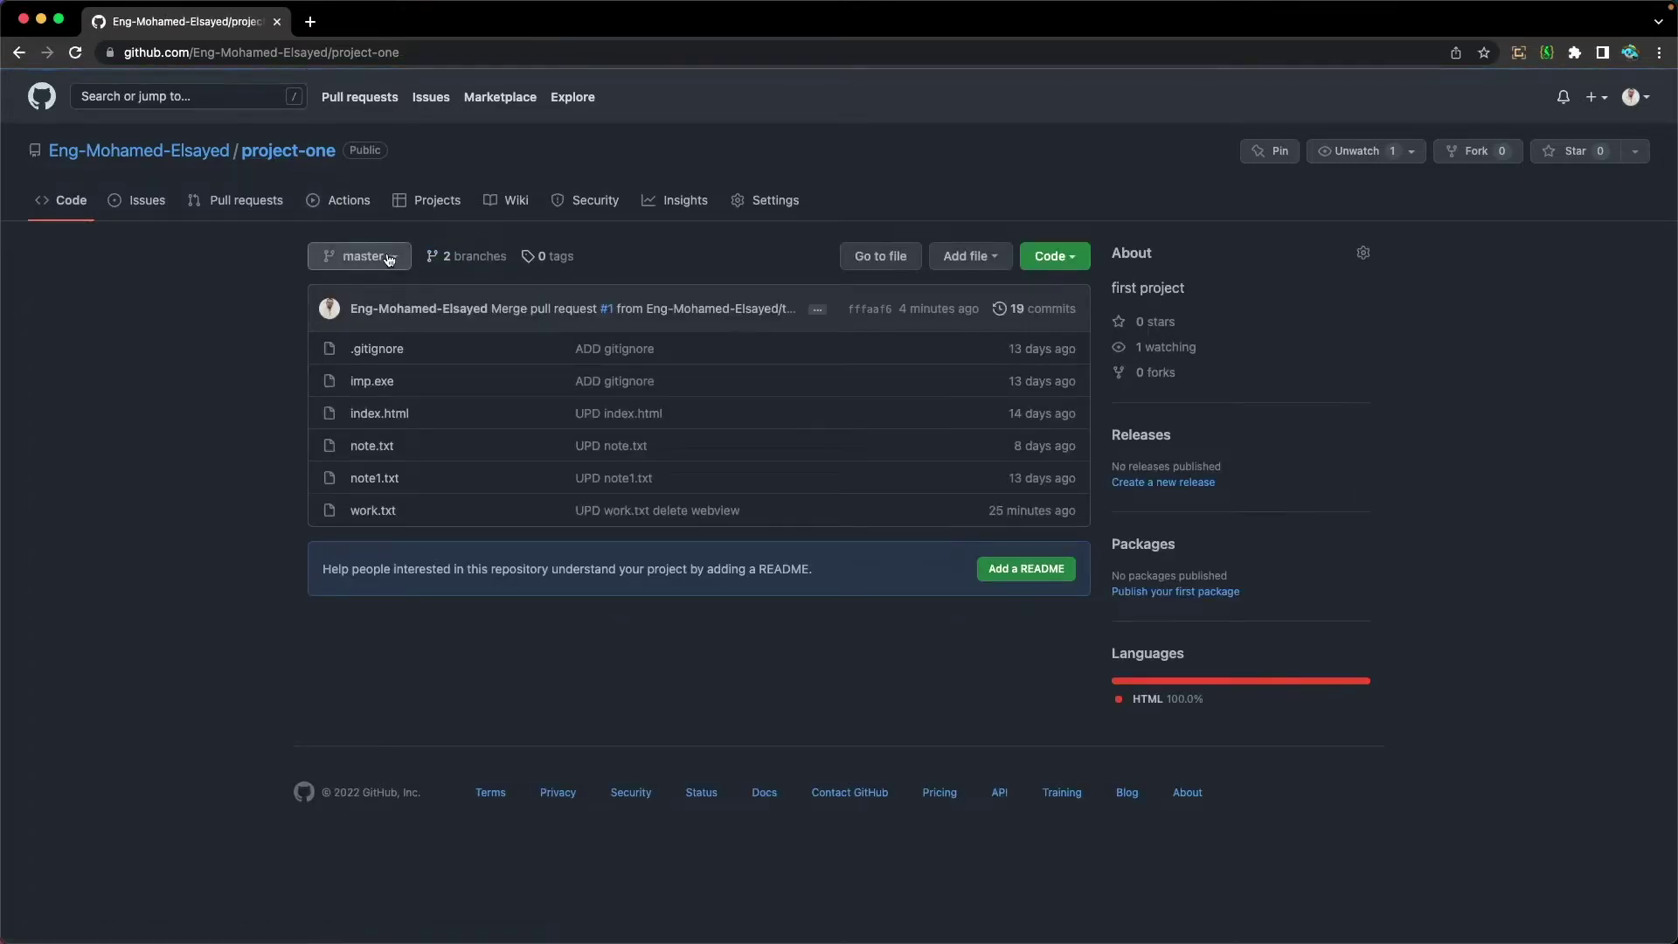
click(390, 256)
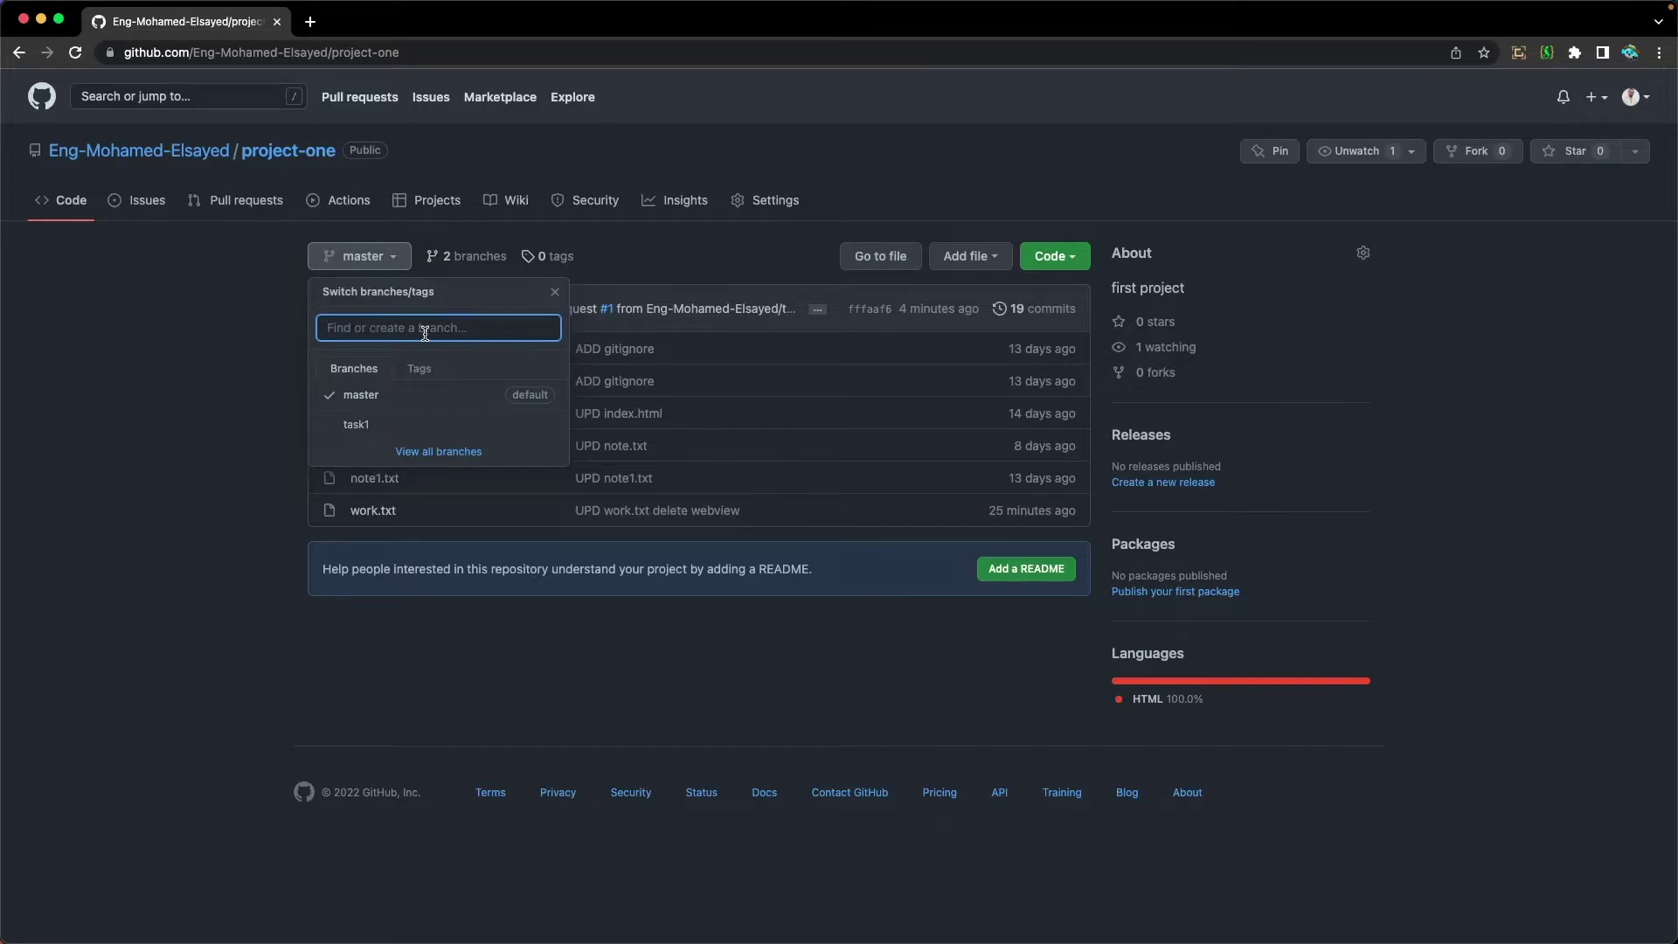
text(task2)
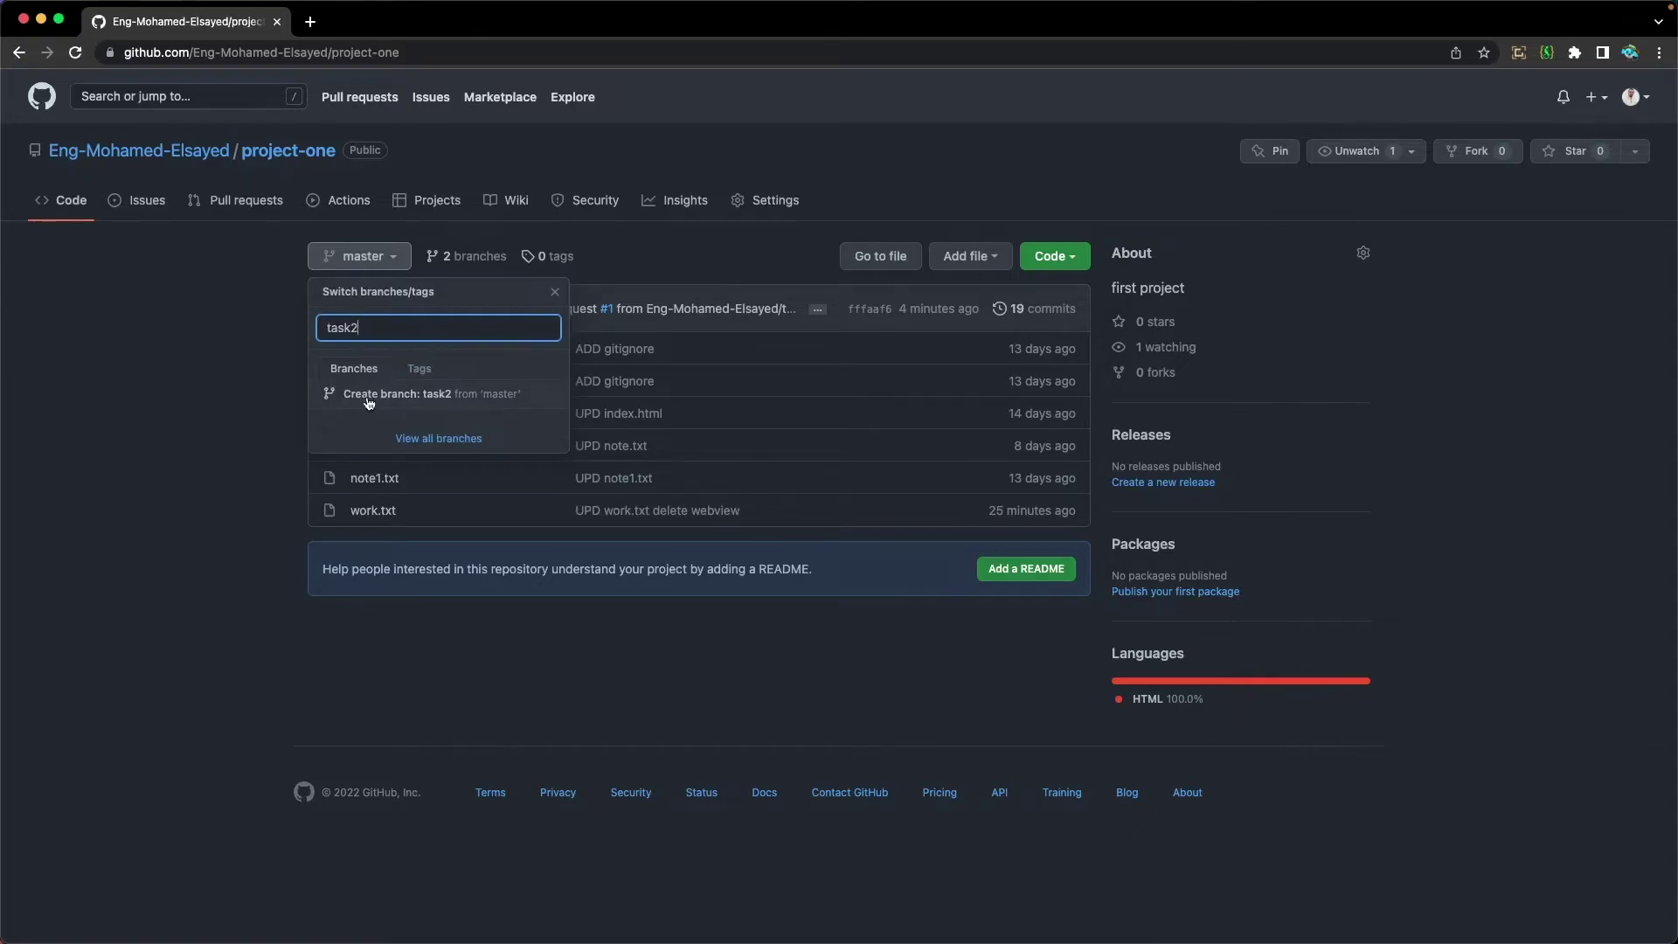
click(472, 402)
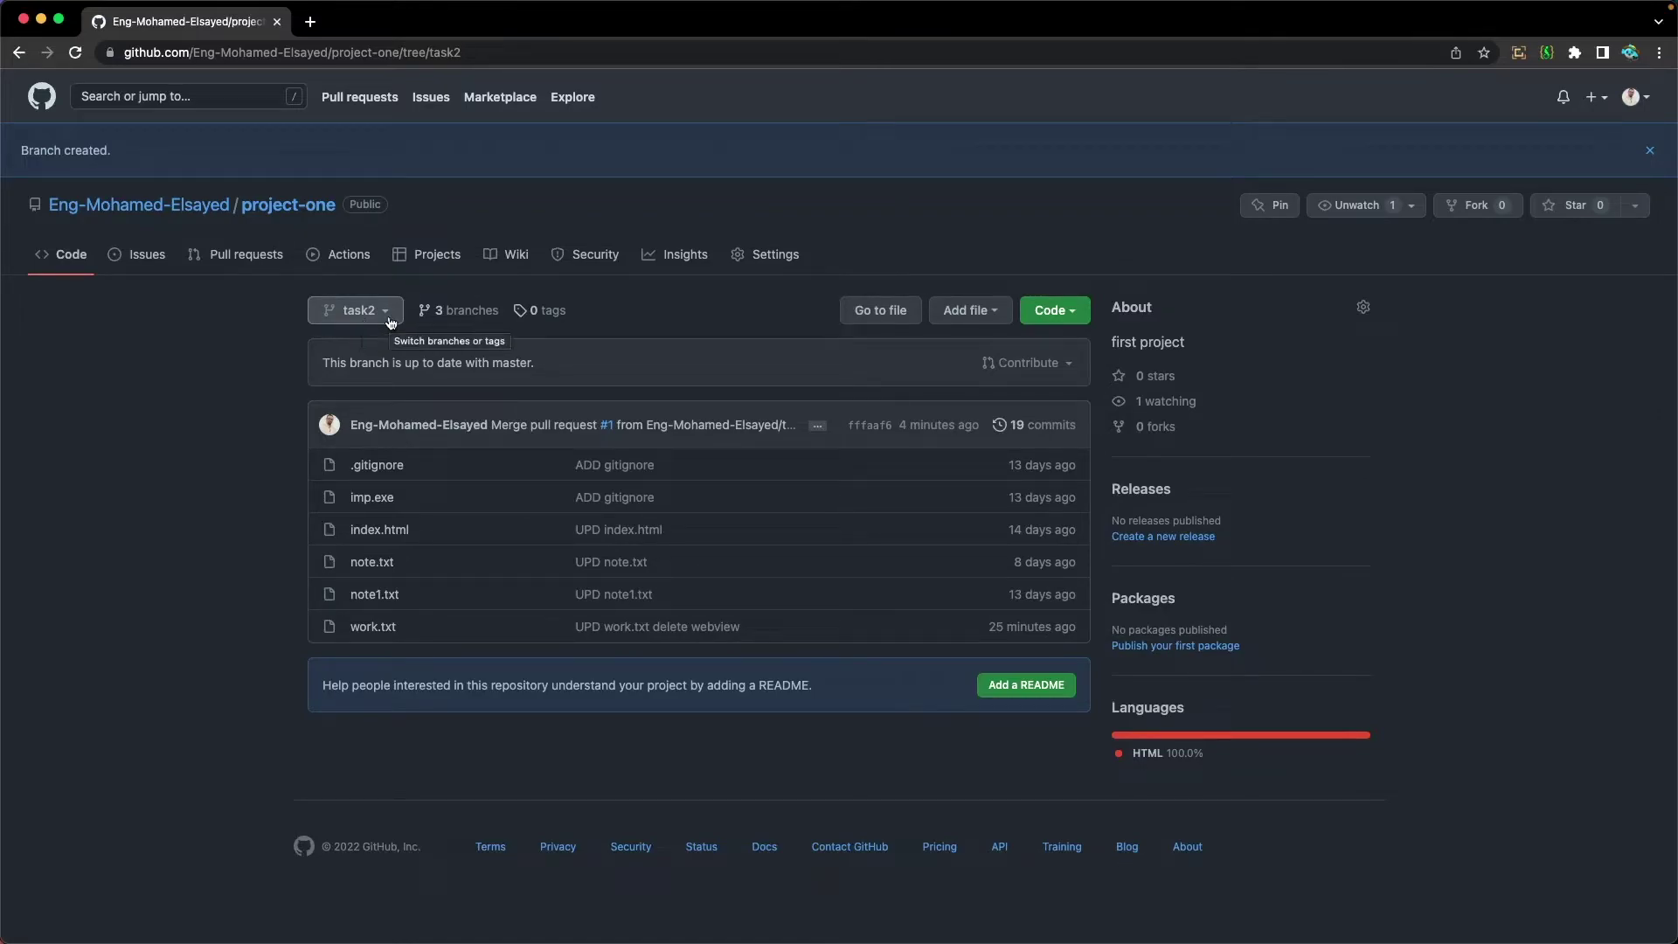
click(471, 321)
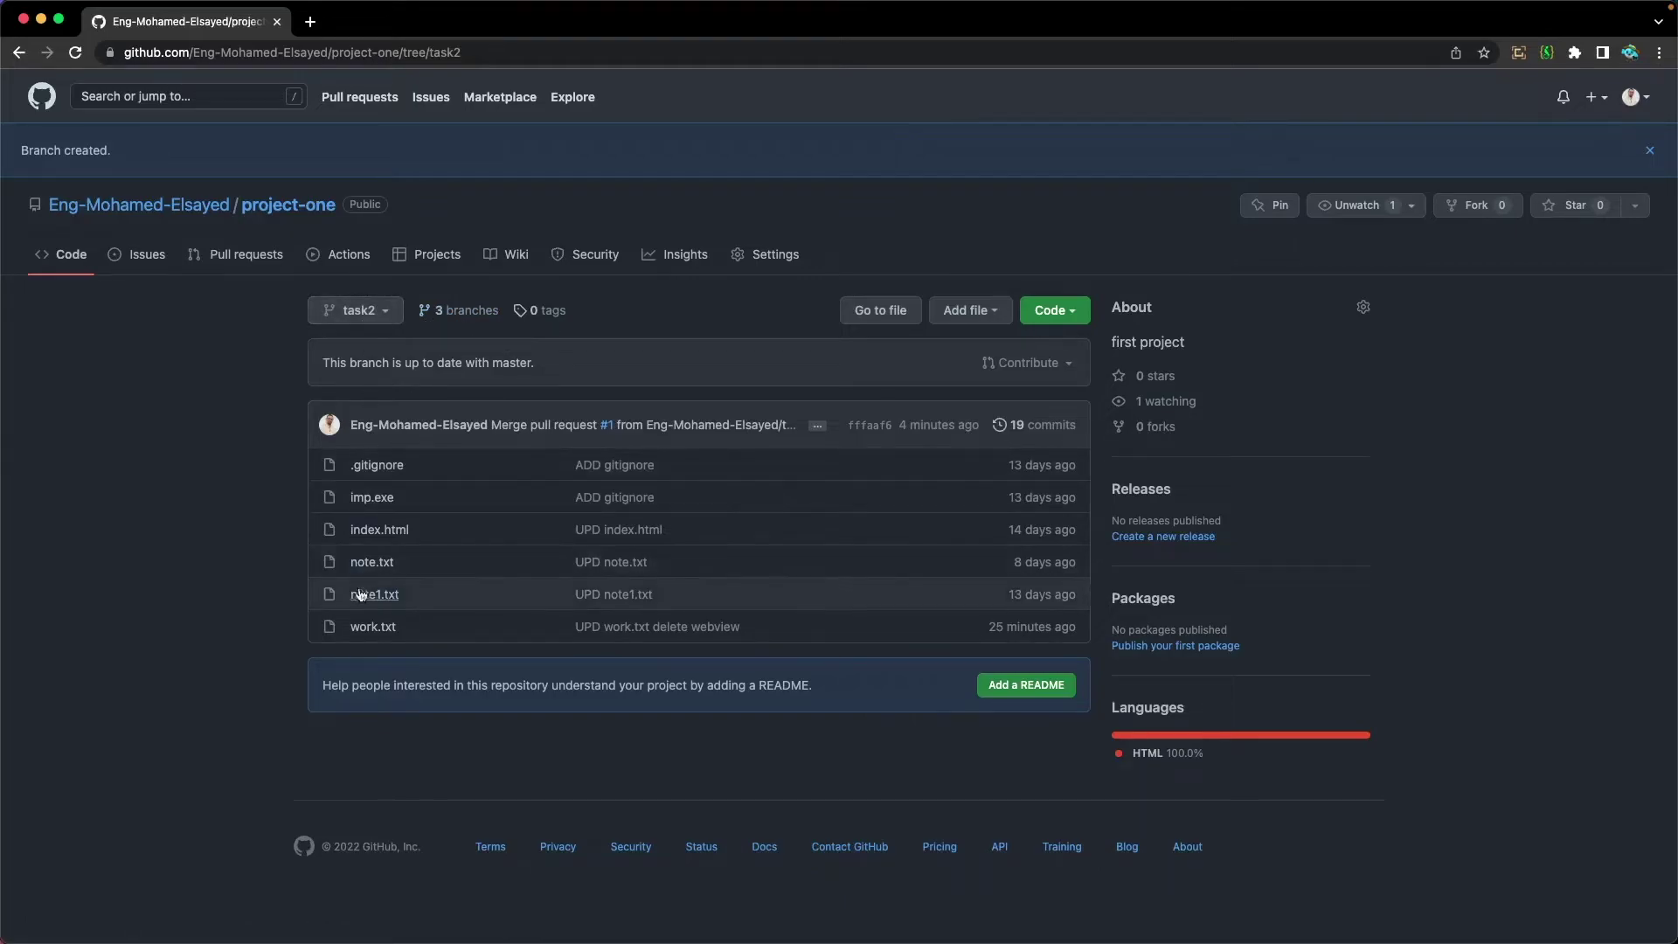
Step: Edit work.txt on the task2 branch, deleting the "Create dashboard" line and the blank lines below "Create page video"
click(382, 627)
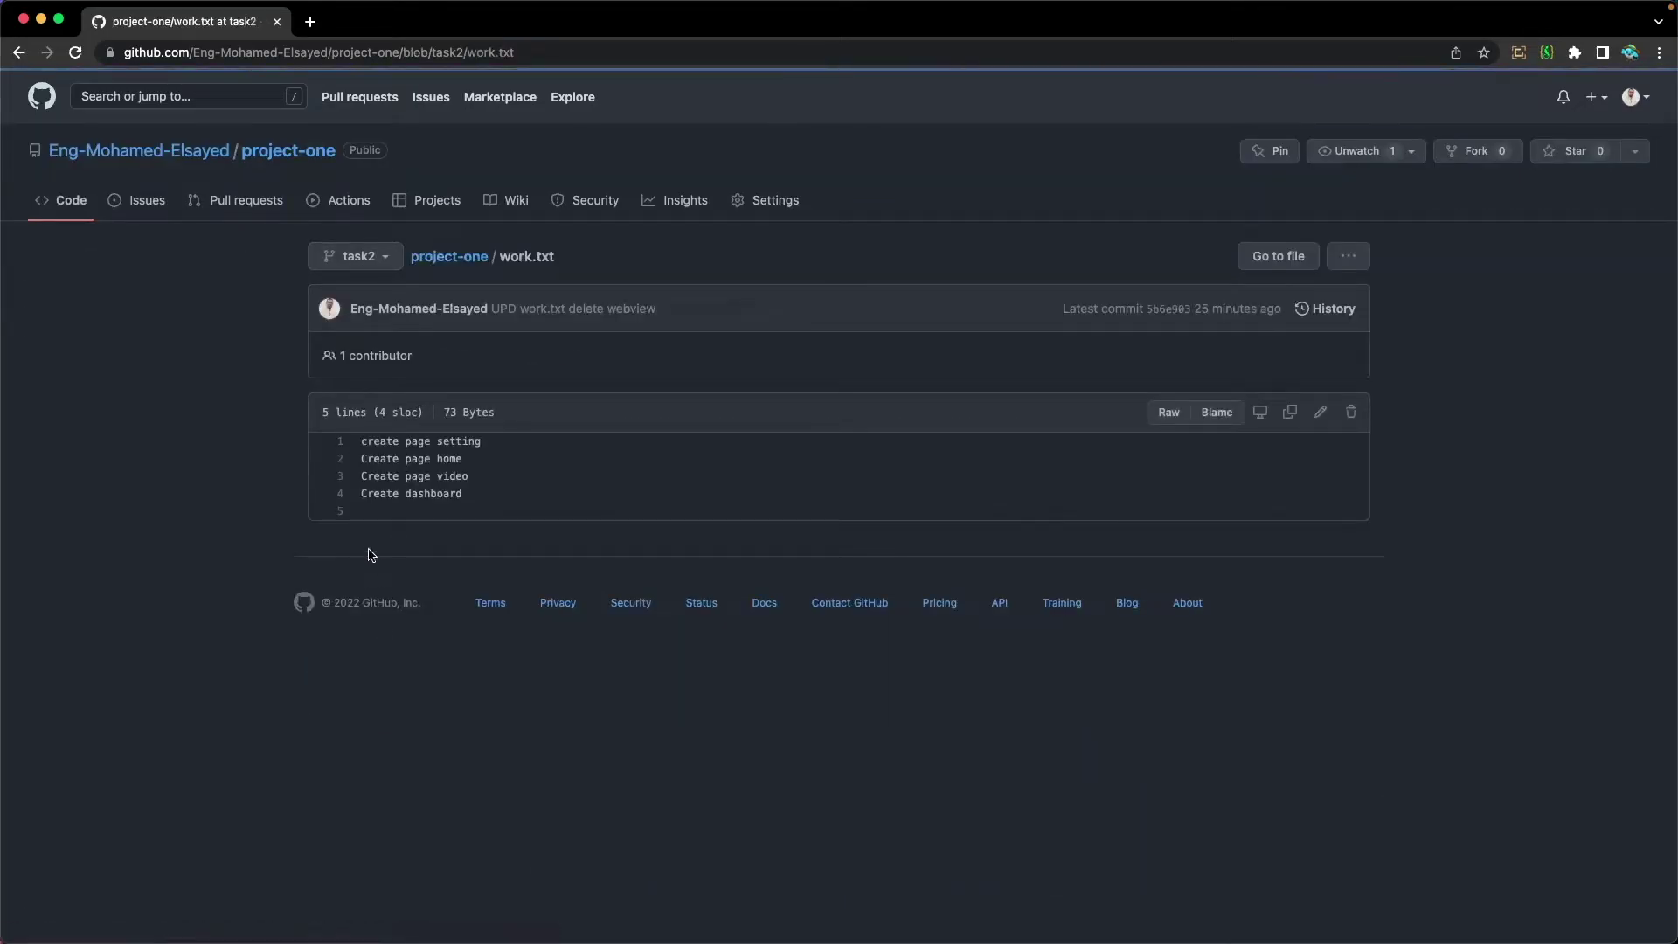
drag(475, 495, 355, 496)
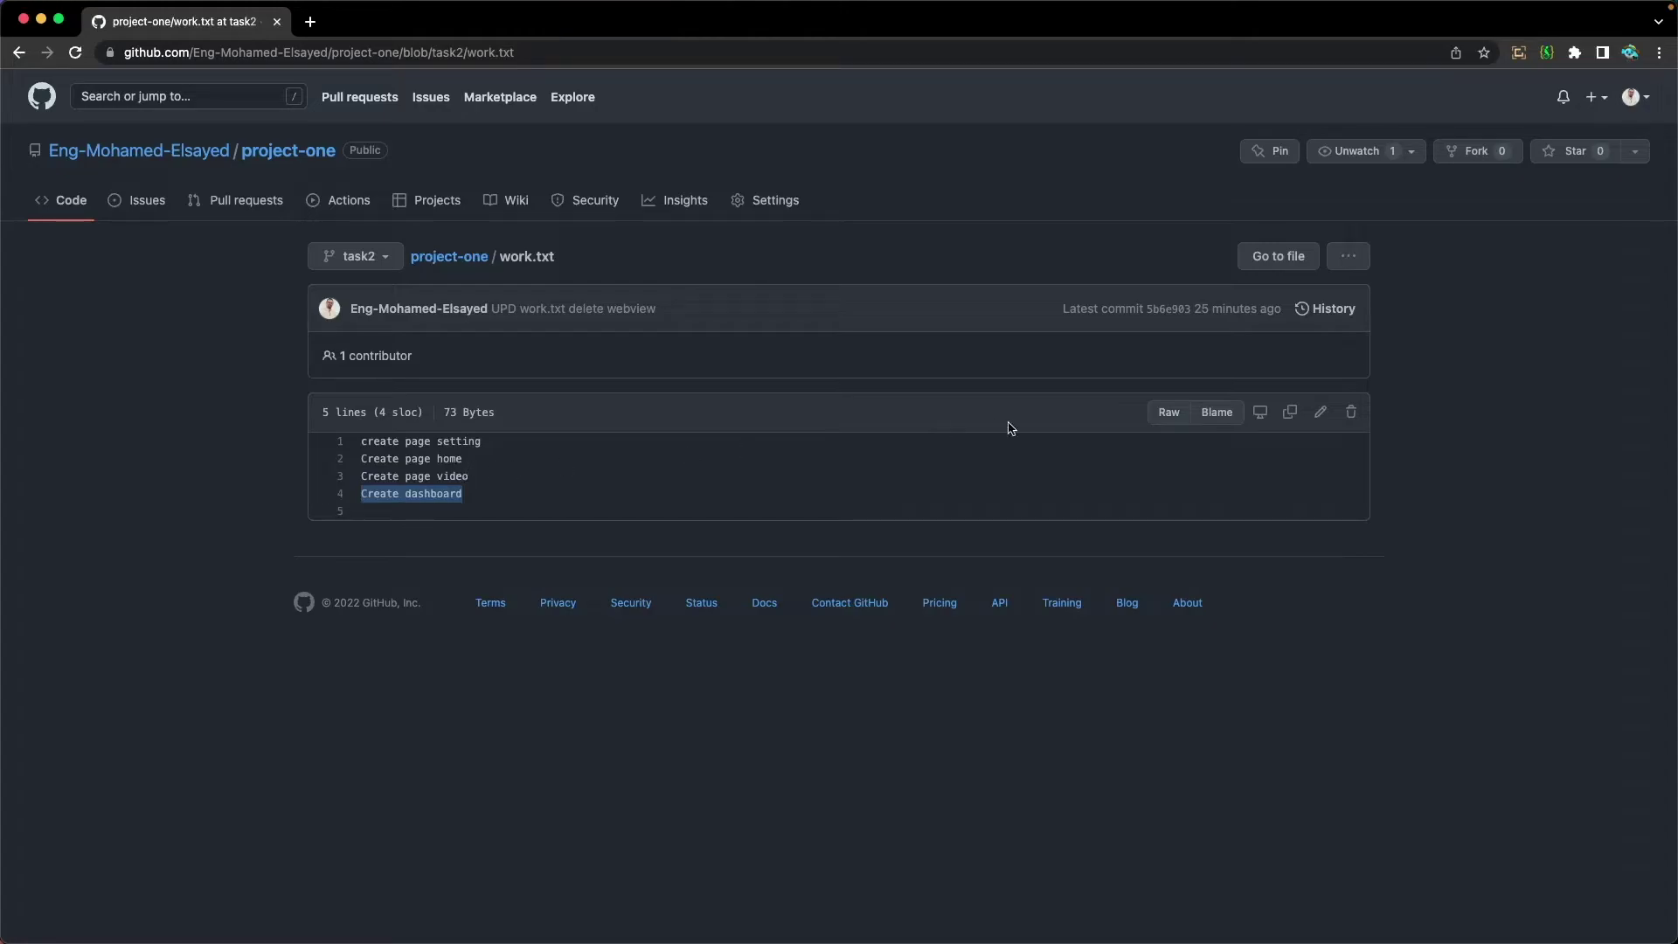
click(1323, 413)
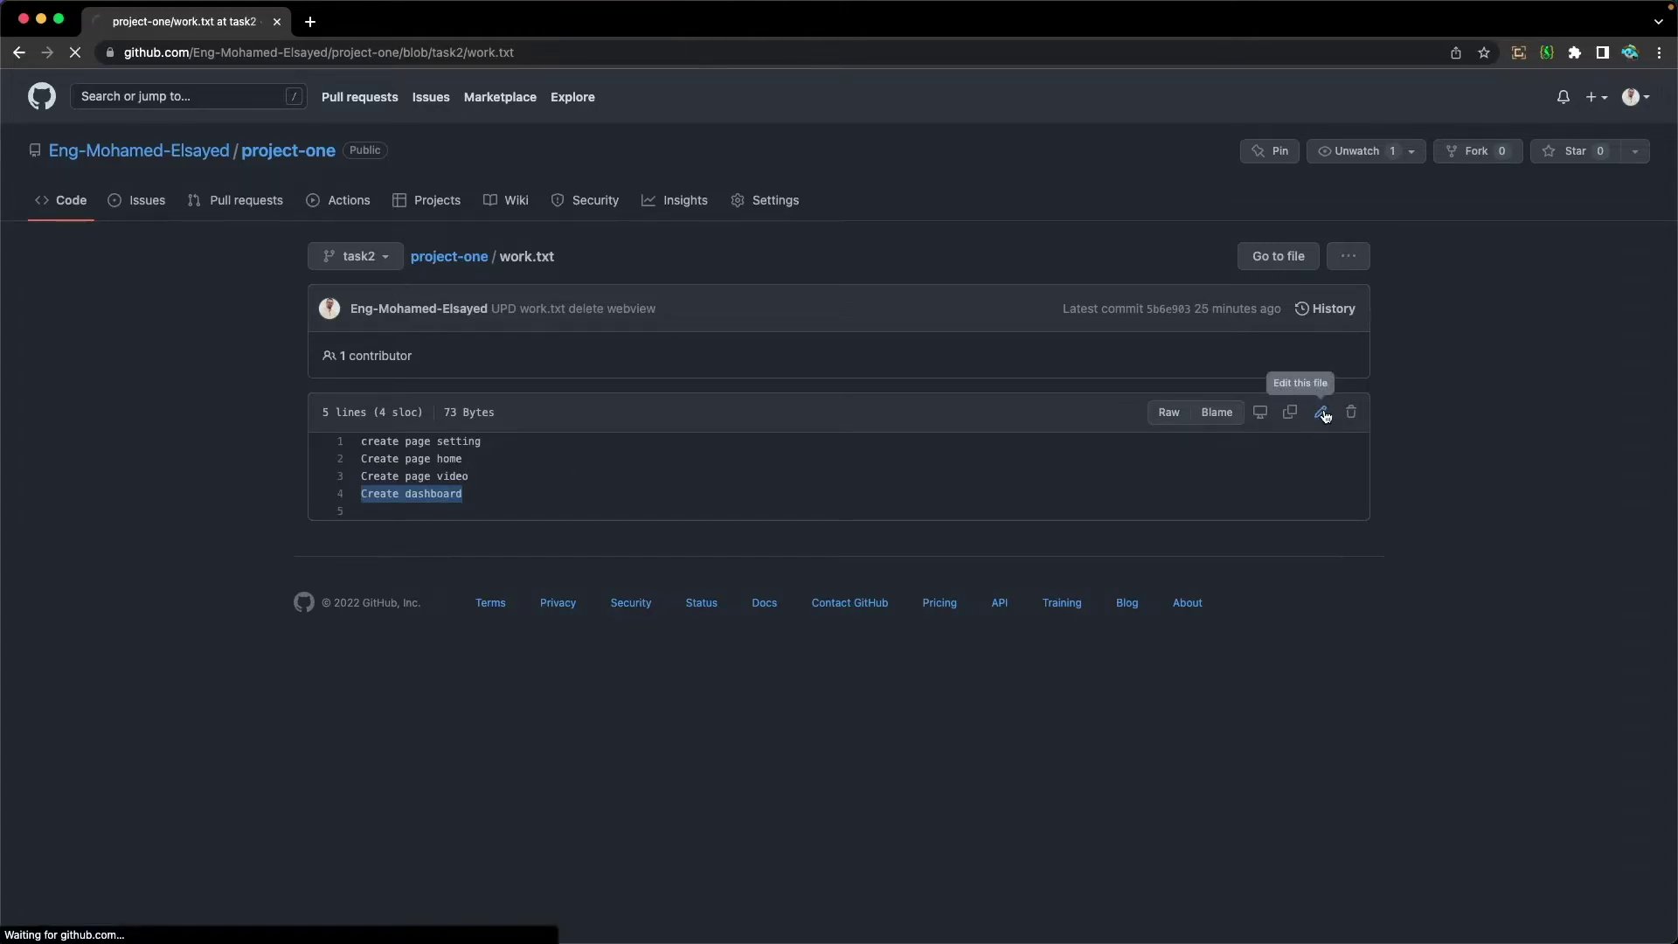
drag(512, 391, 365, 402)
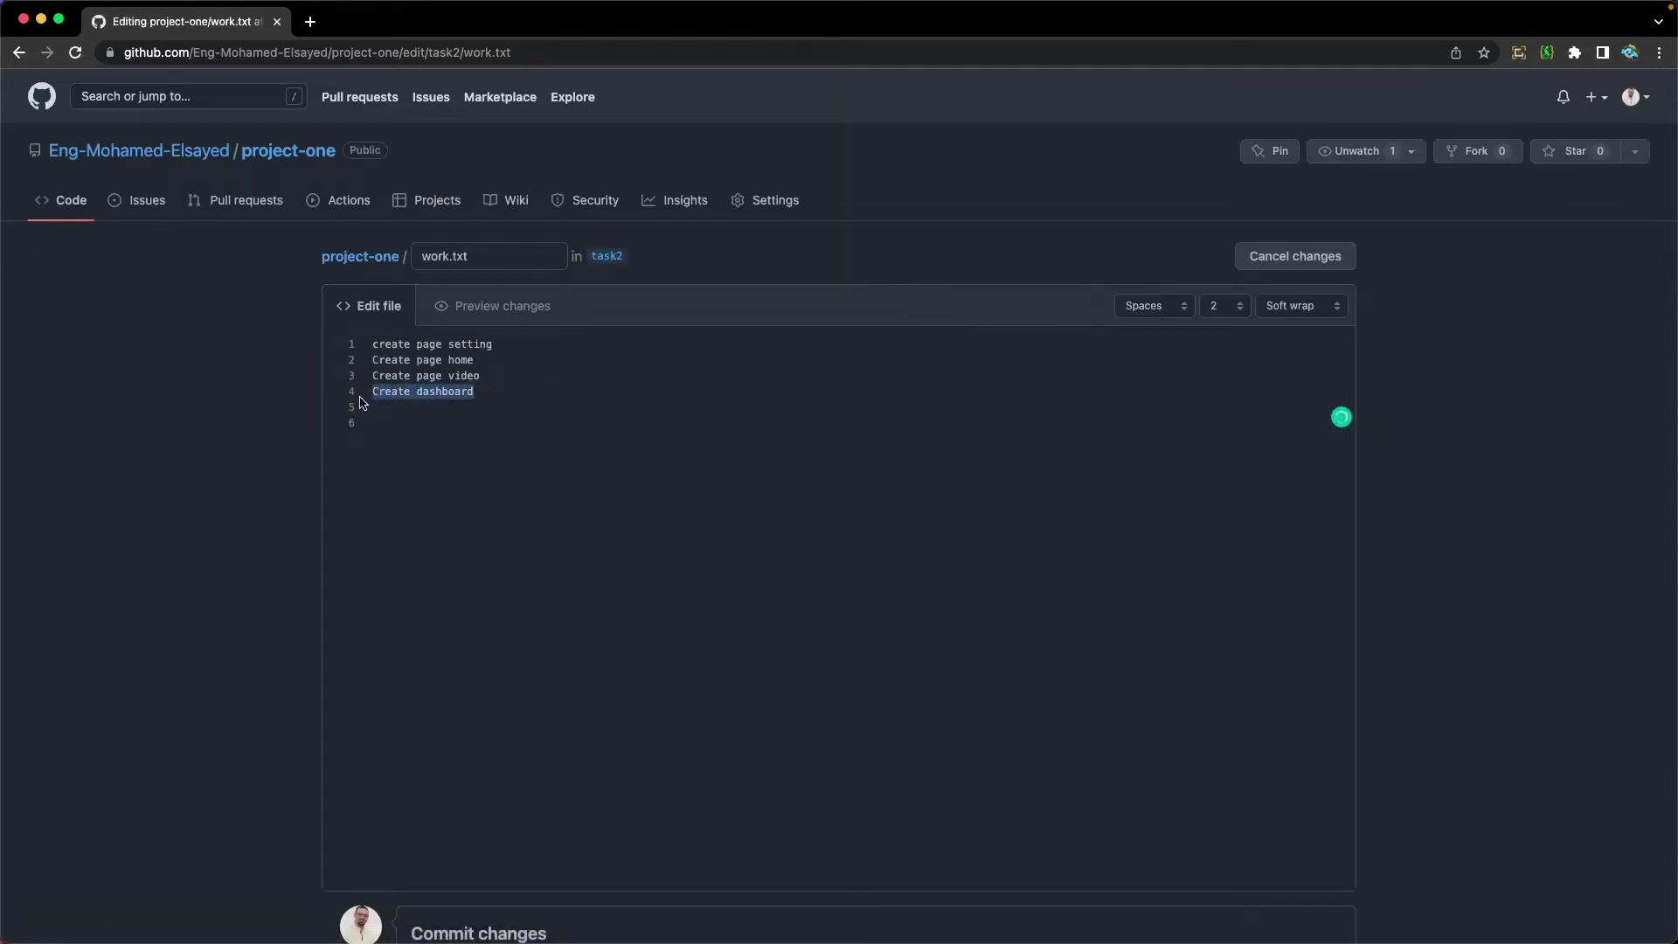
key(BackSpace)
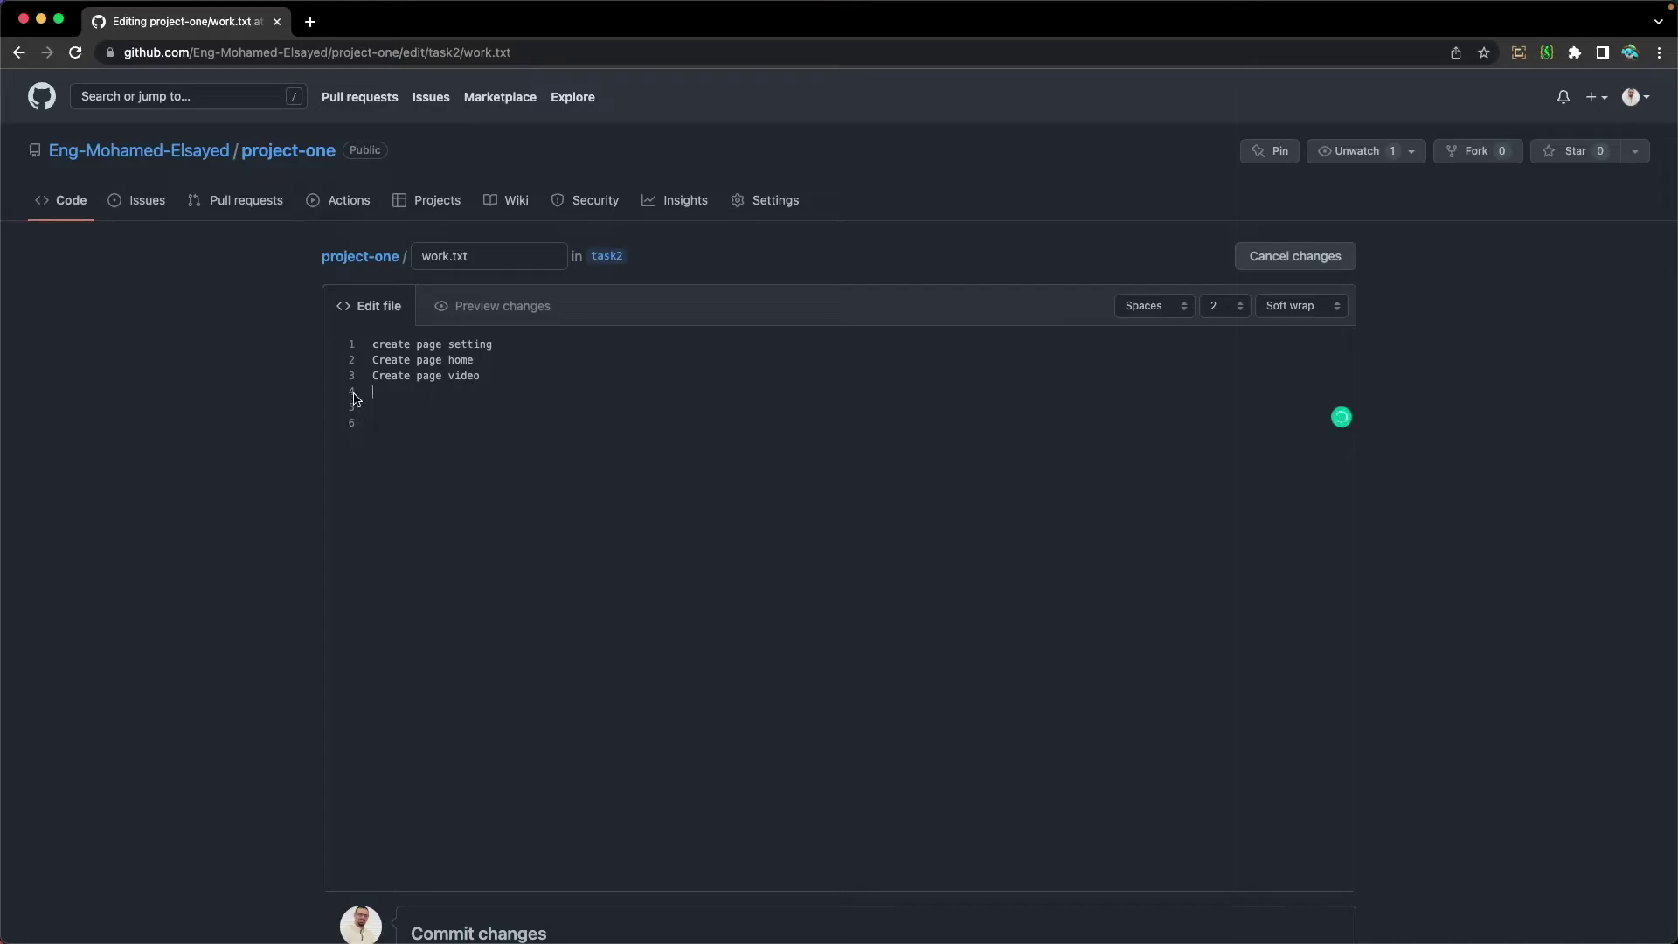
key(BackSpace)
key(BackSpace)
key(BackSpace)
Step: Commit the work.txt edit directly to the task2 branch with the message "UPD work.txt Delete dashboard" and review the saved lines
scroll(385, 434, down, 3)
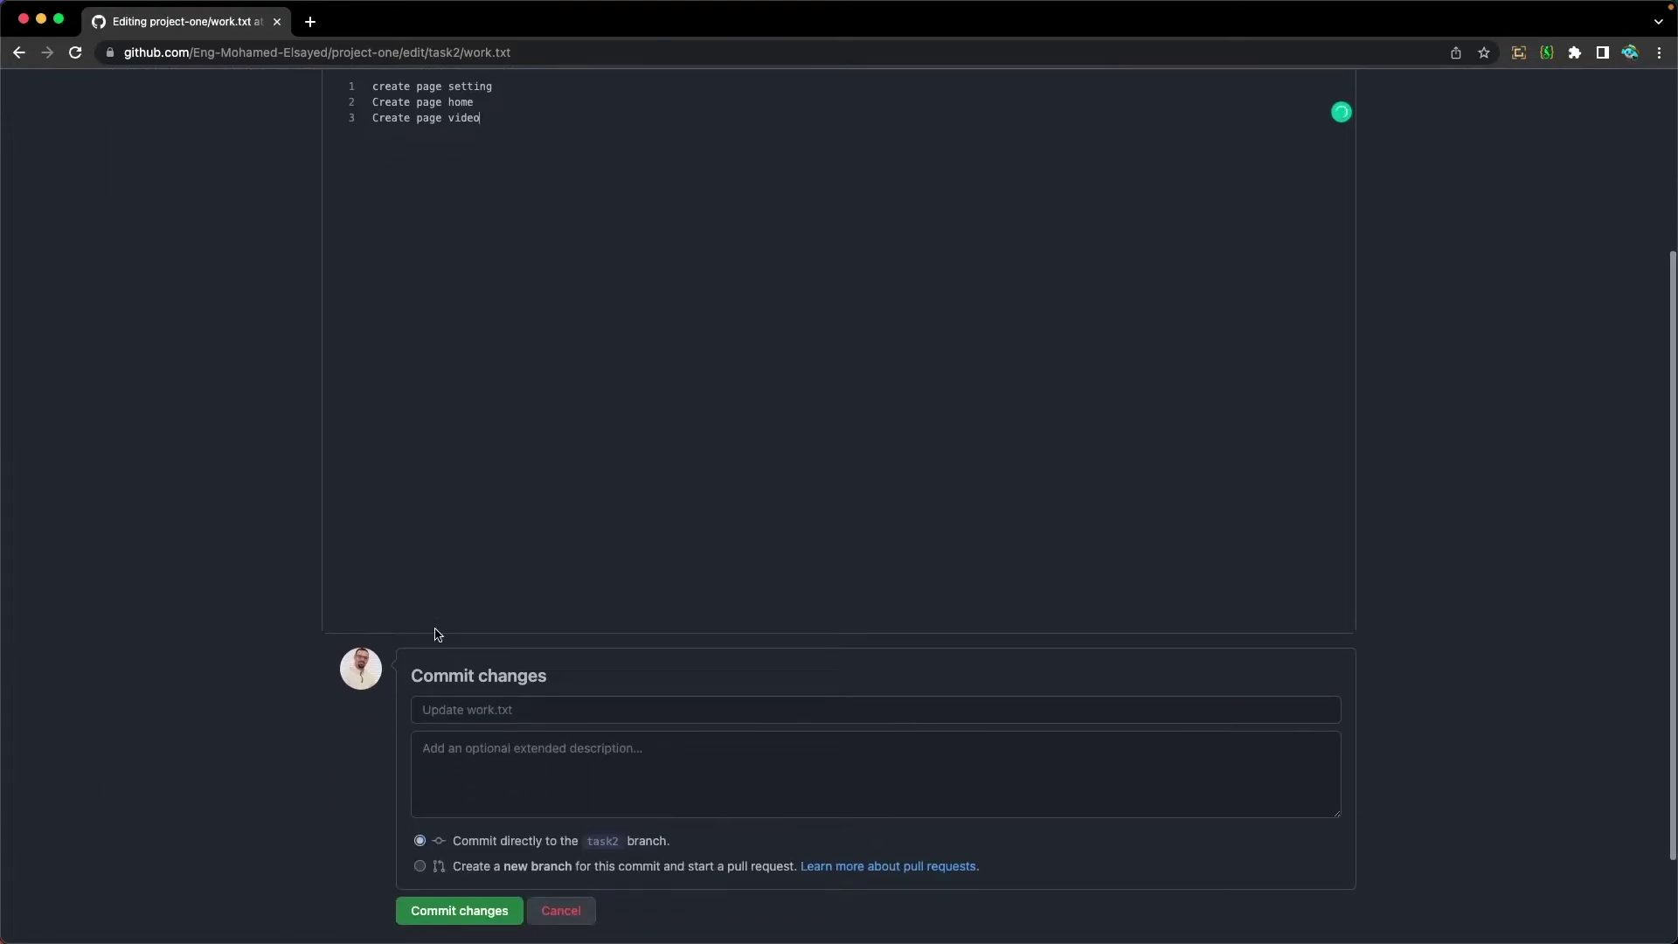
click(531, 717)
text(UPD)
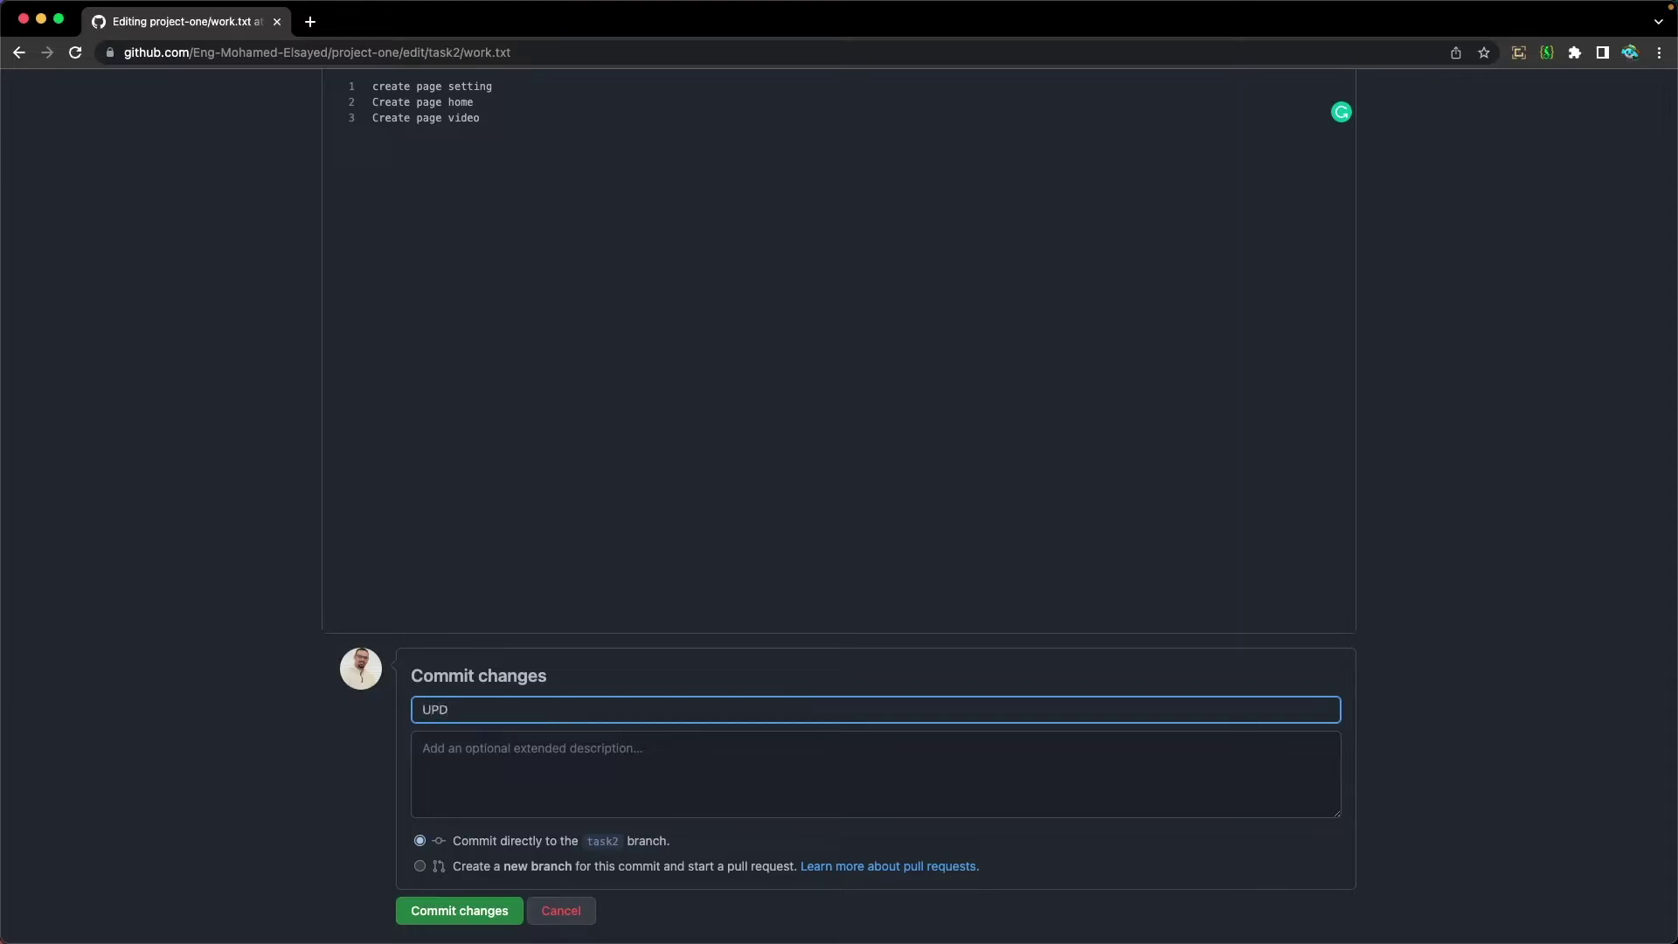
text( work.txt Delete dashboard)
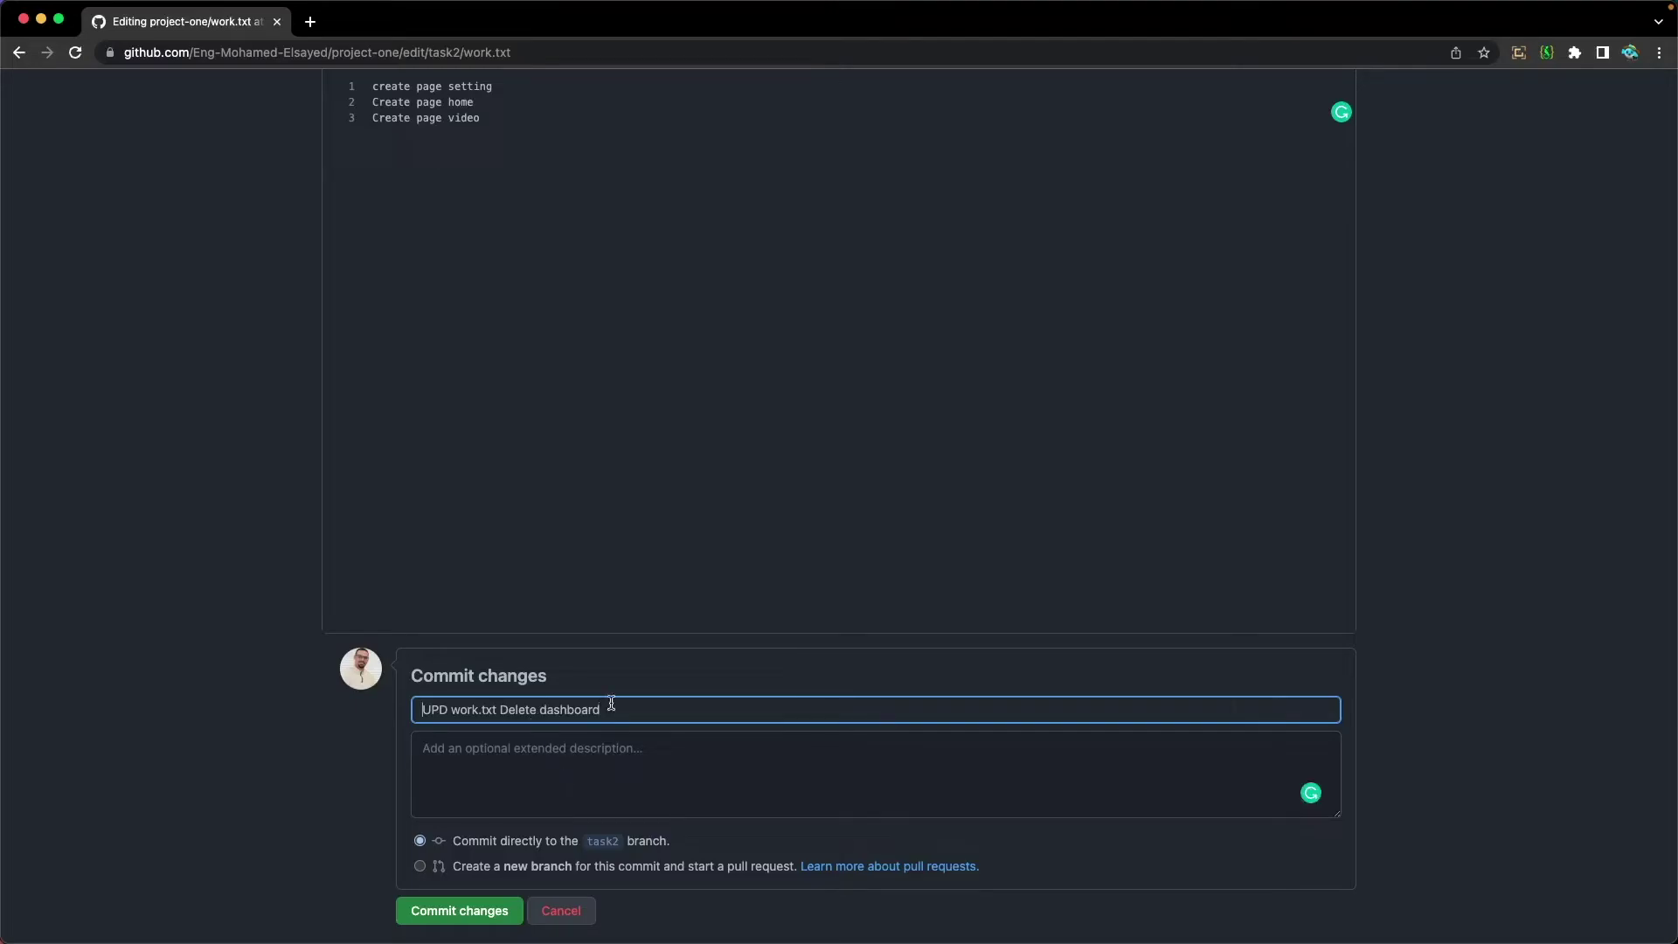
click(464, 752)
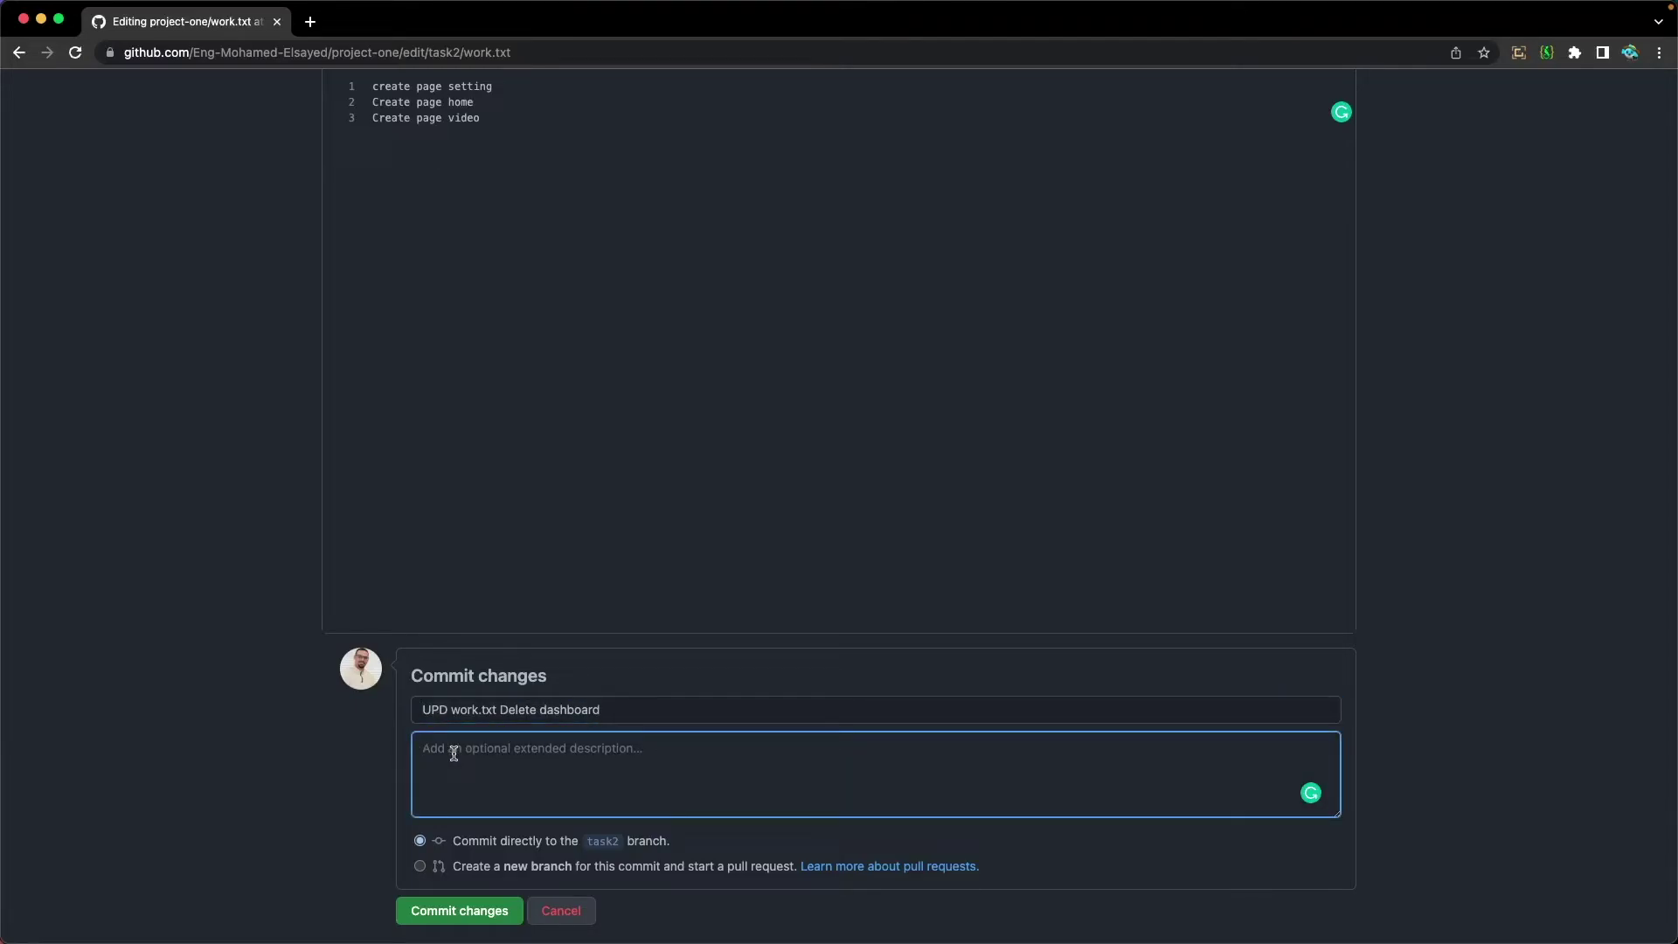
scroll(460, 752, up, 1)
scroll(489, 750, down, 2)
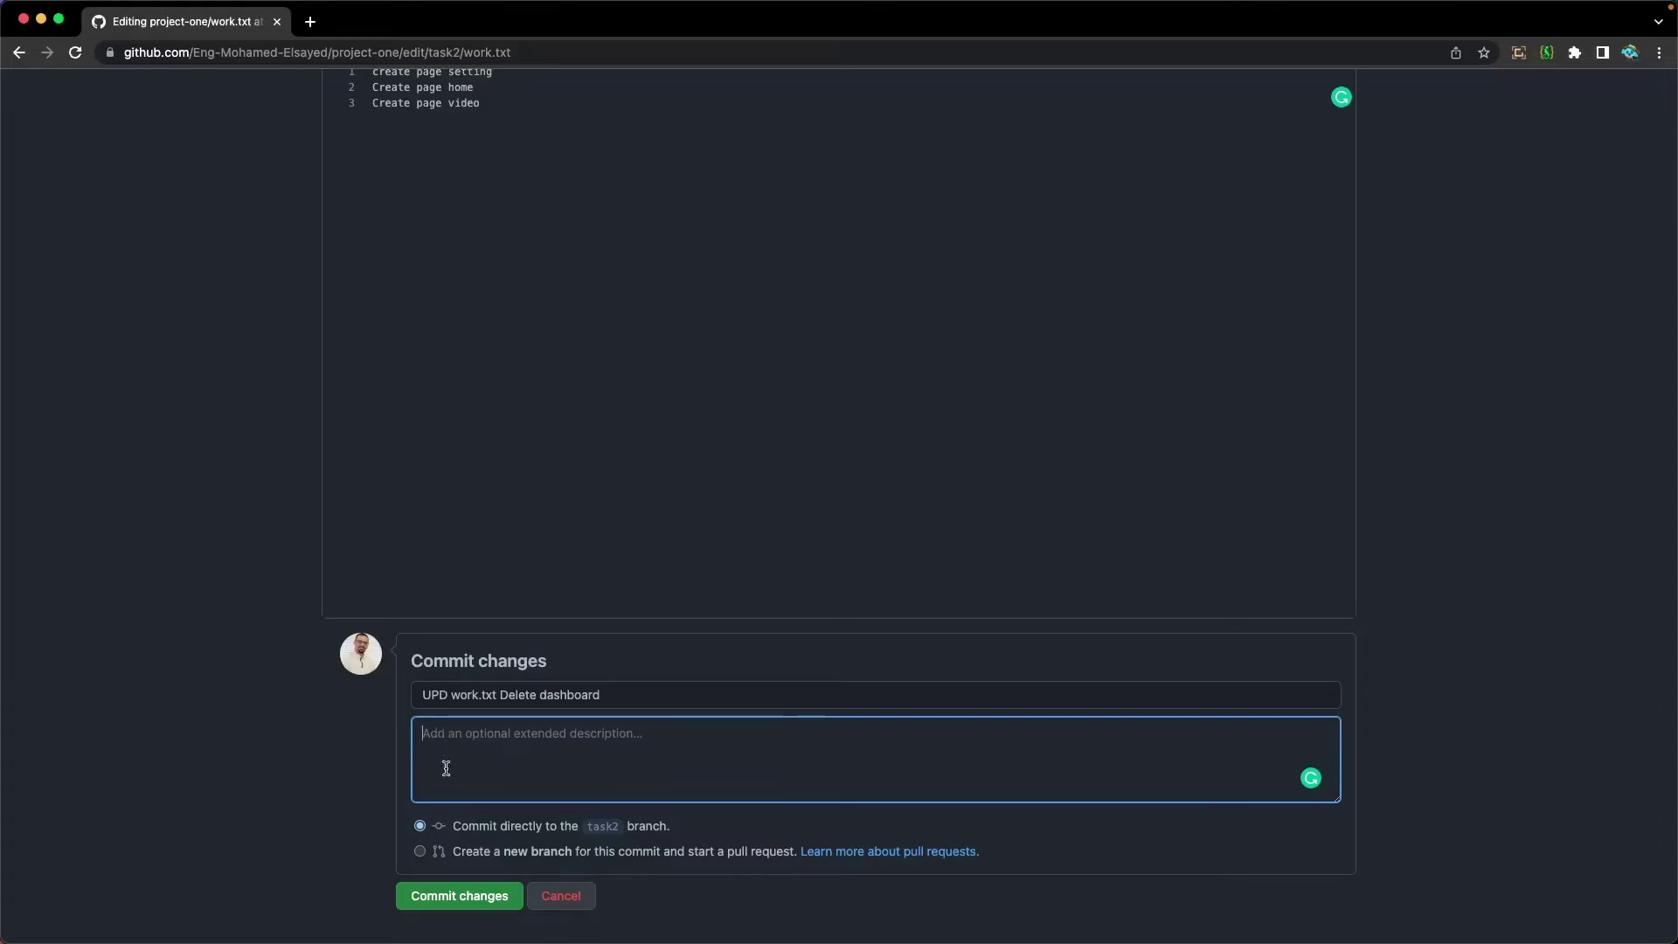
click(464, 904)
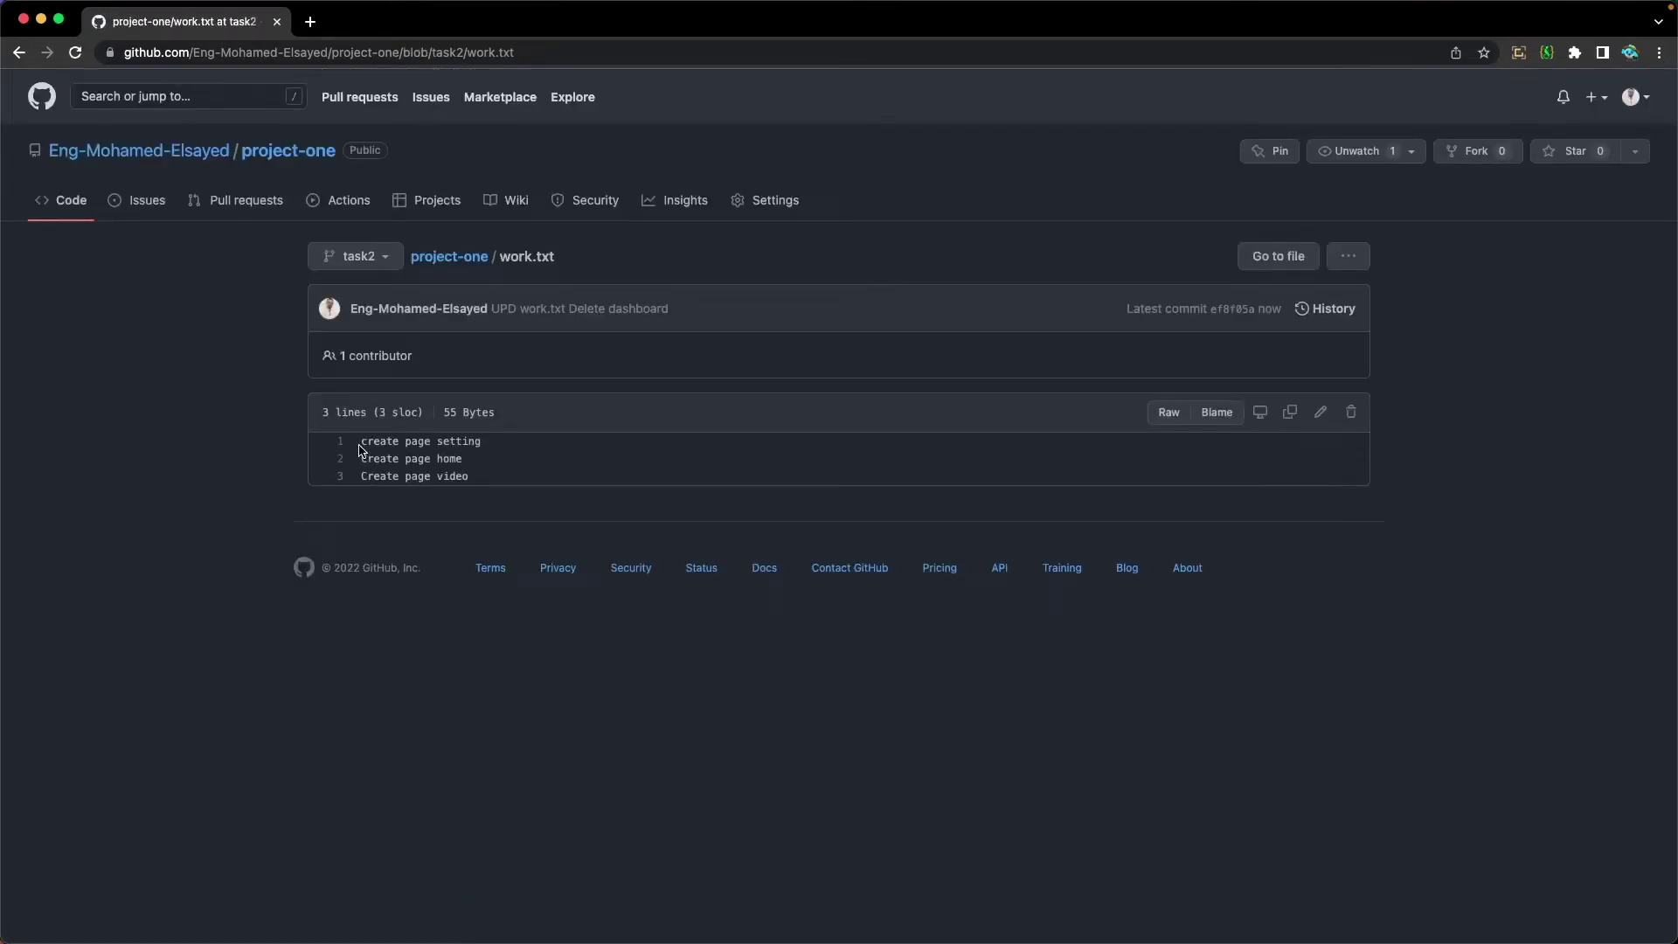
drag(359, 441, 504, 479)
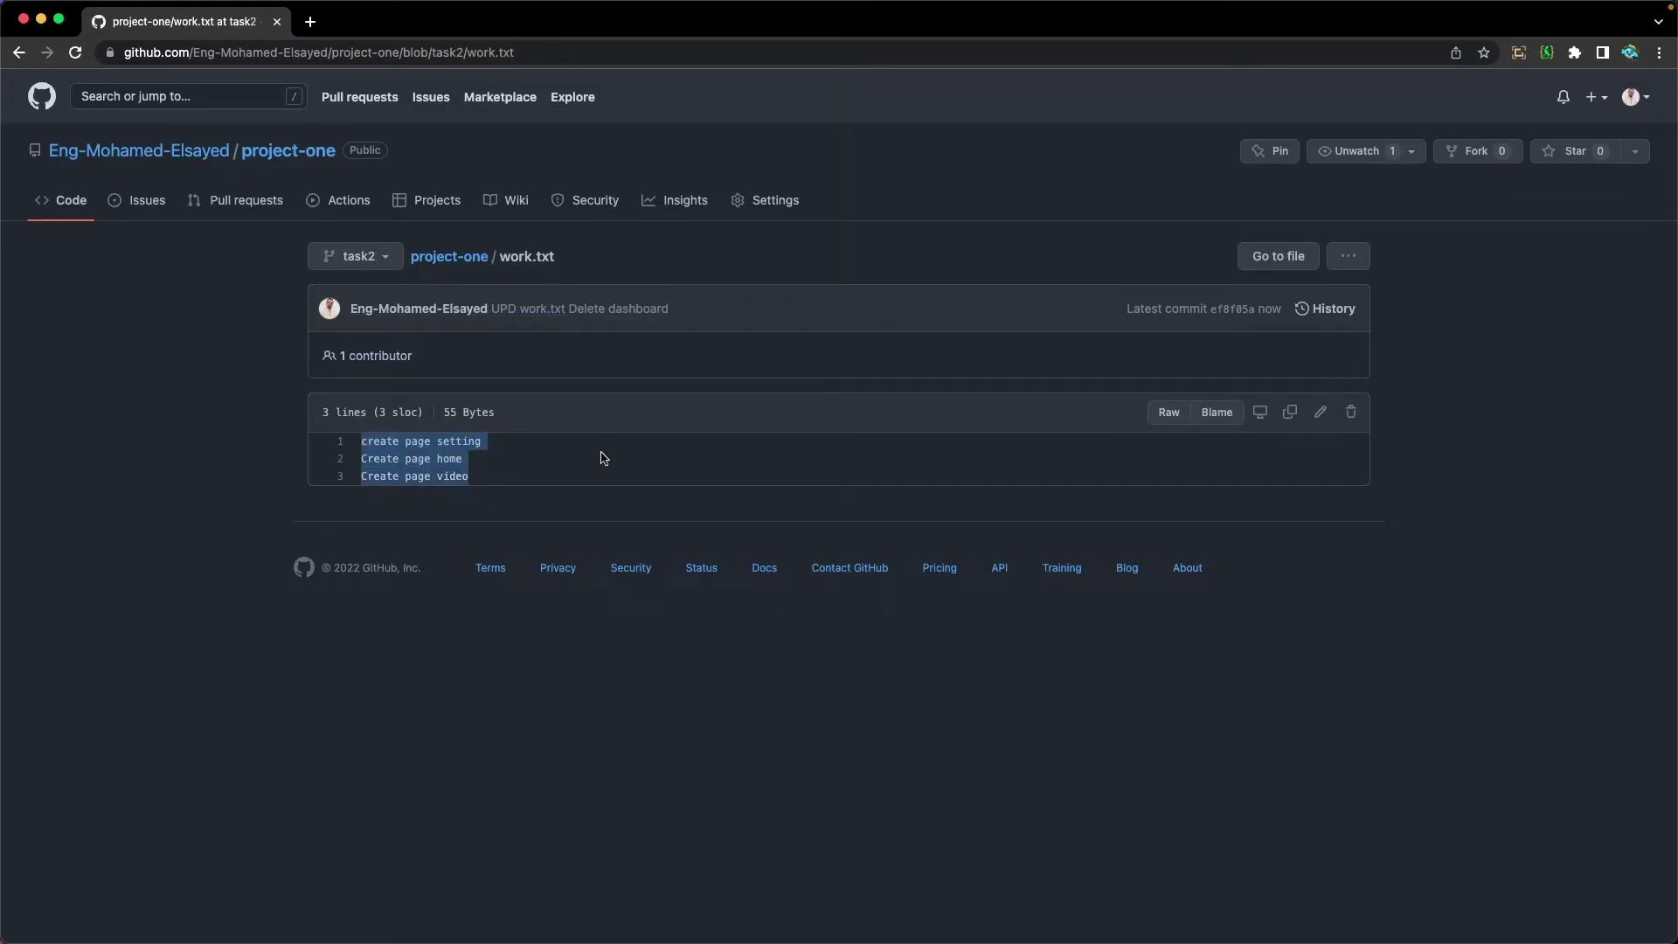
Step: Create a pull request from task2 into master titled "UPD work.txt Delete dashboard", leaving the description empty
click(276, 153)
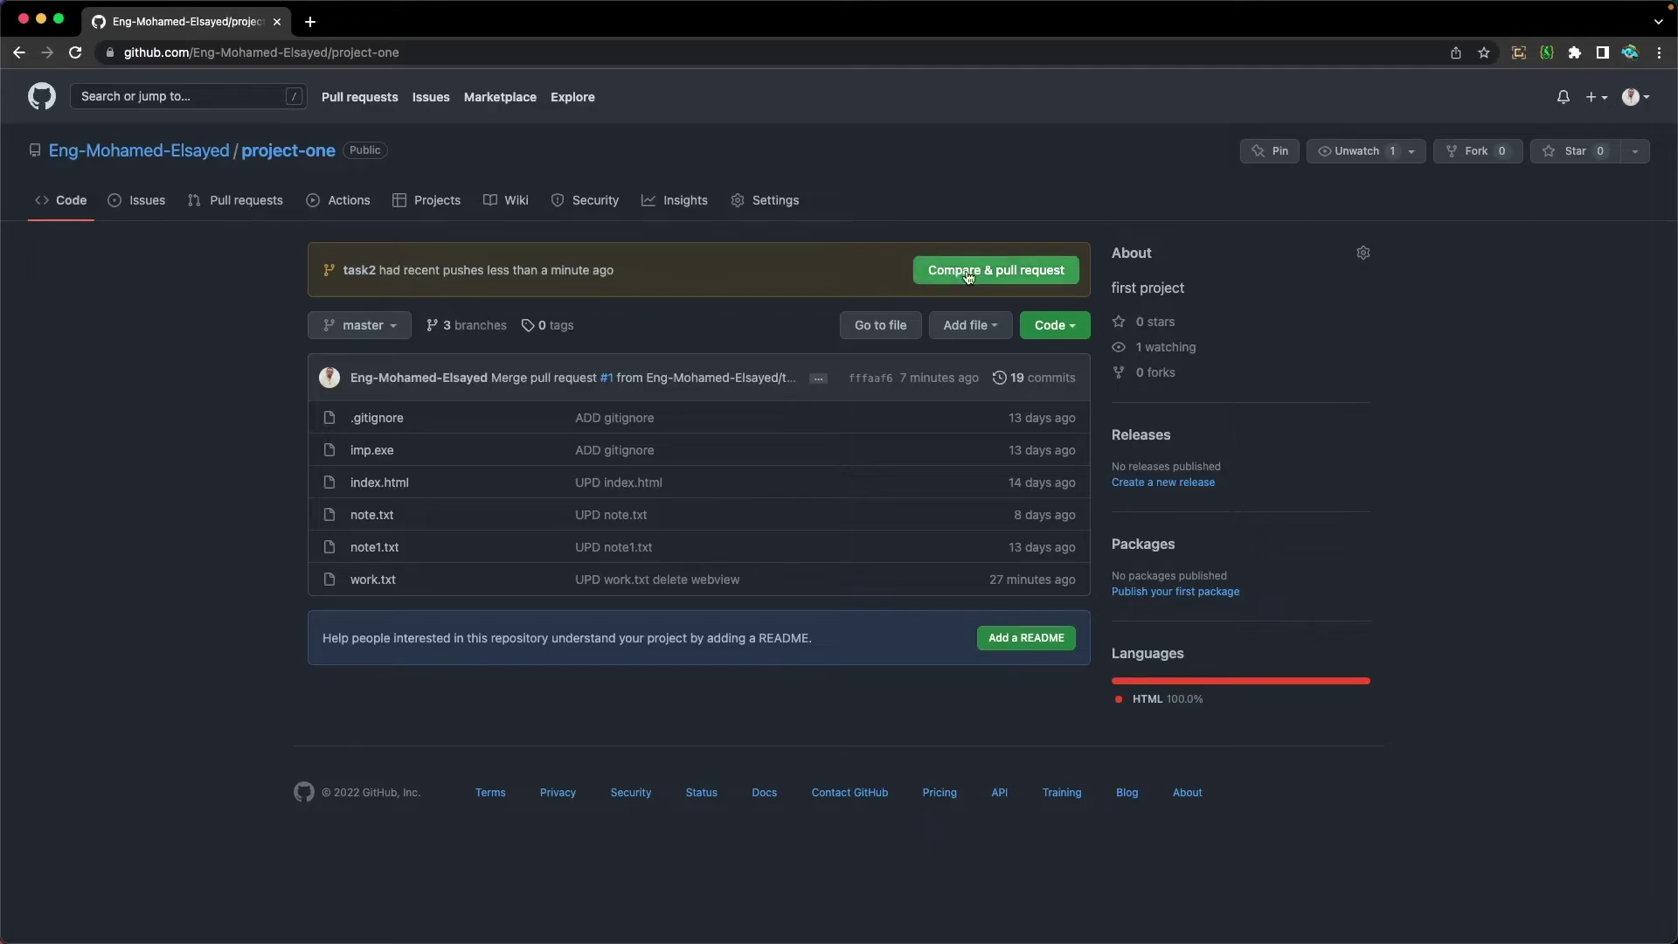
click(1014, 275)
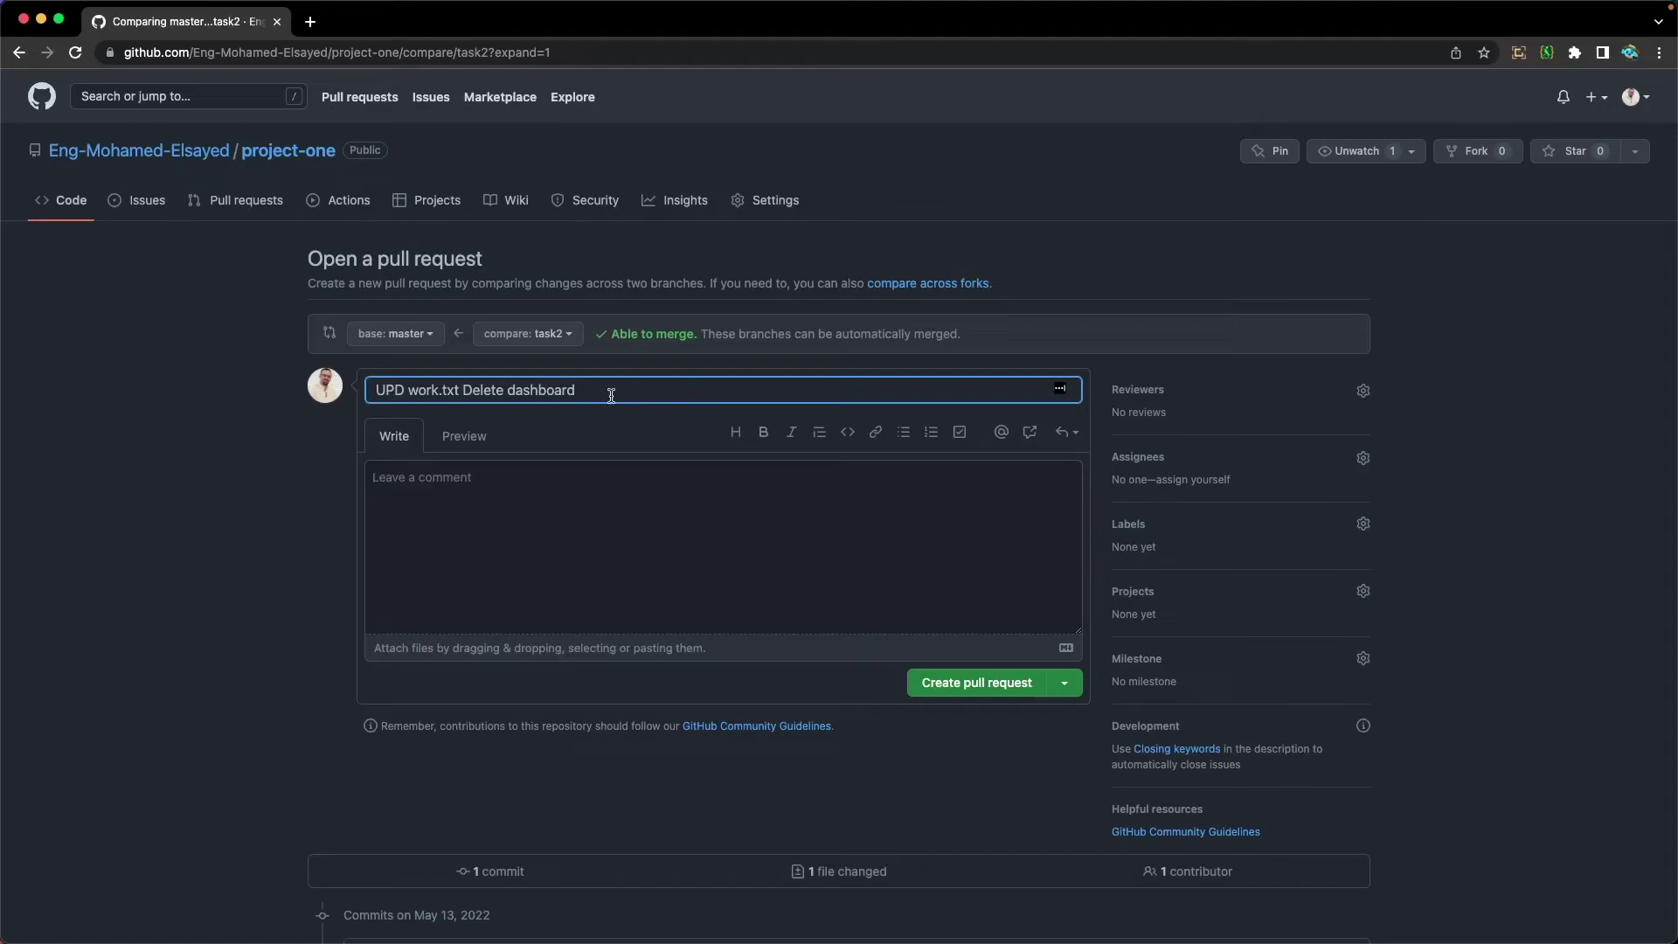
click(460, 487)
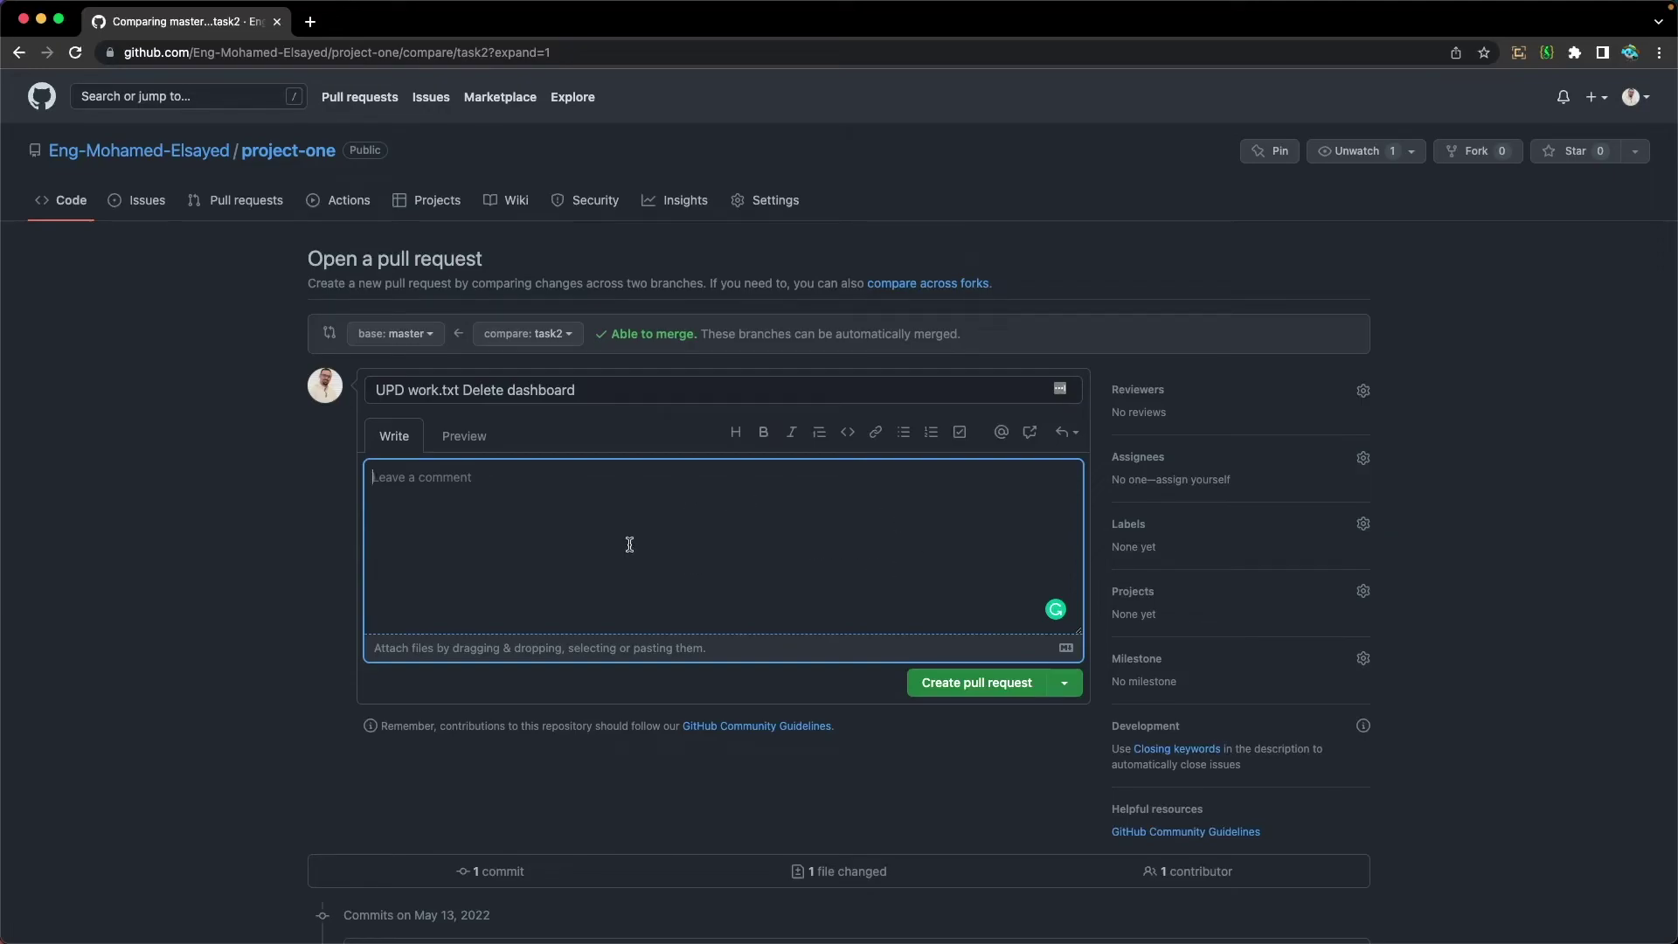
click(985, 690)
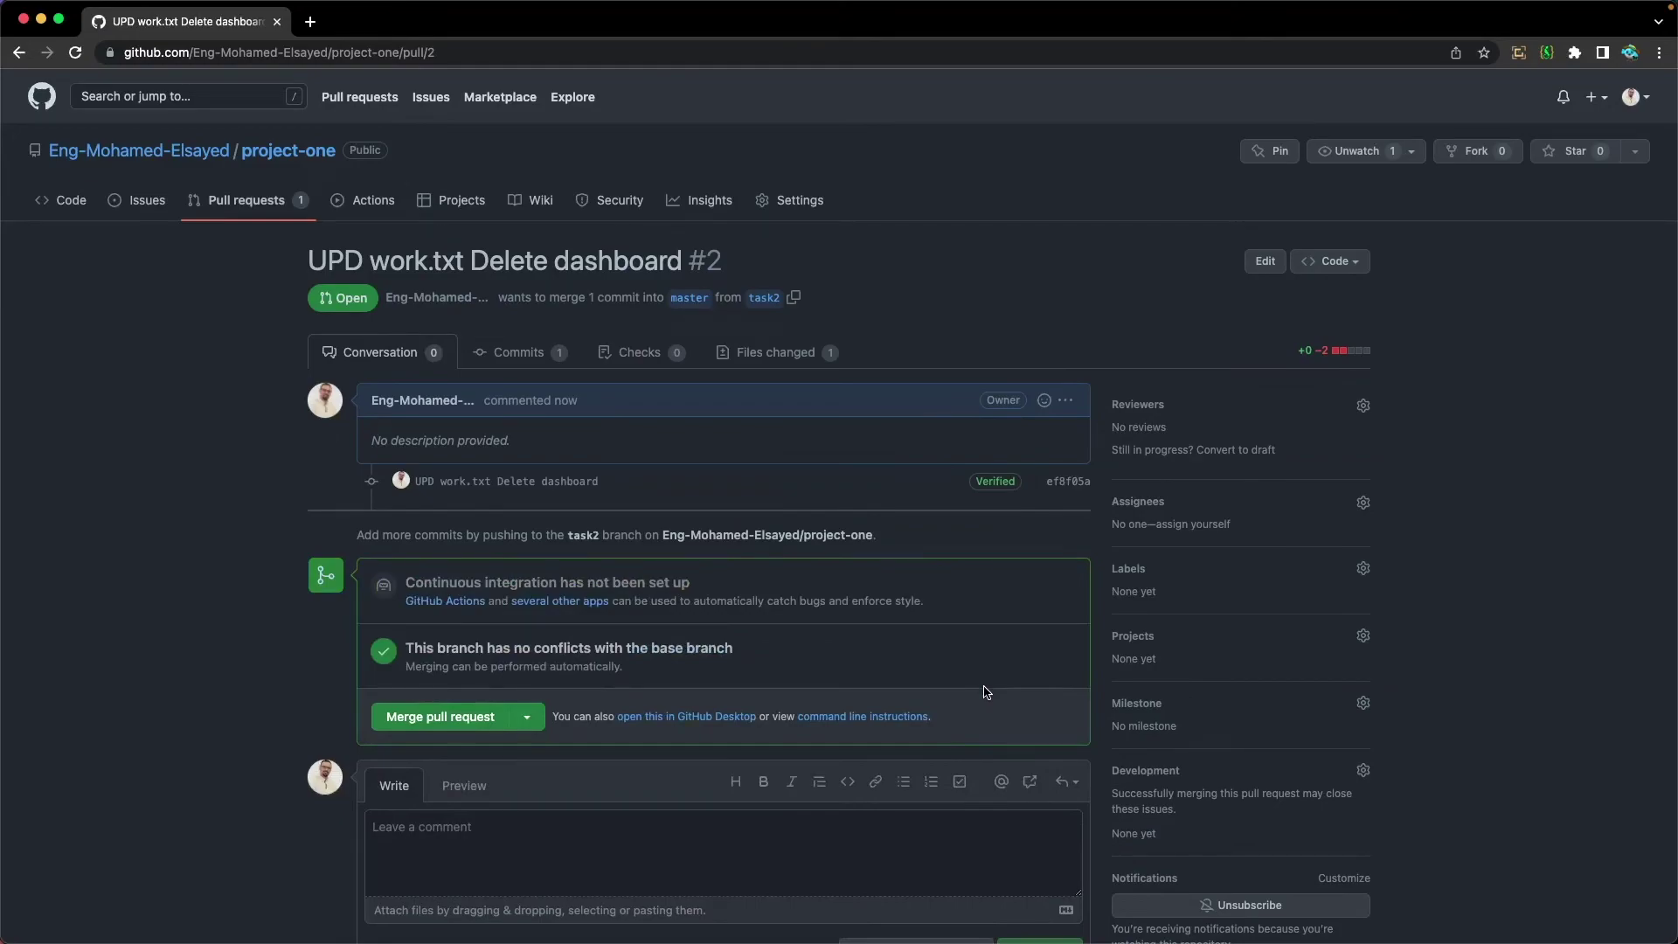
Step: Open the pull request's "UPD work.txt Delete dashboard" commit and examine the lines changed in work.txt
scroll(713, 681, down, 2)
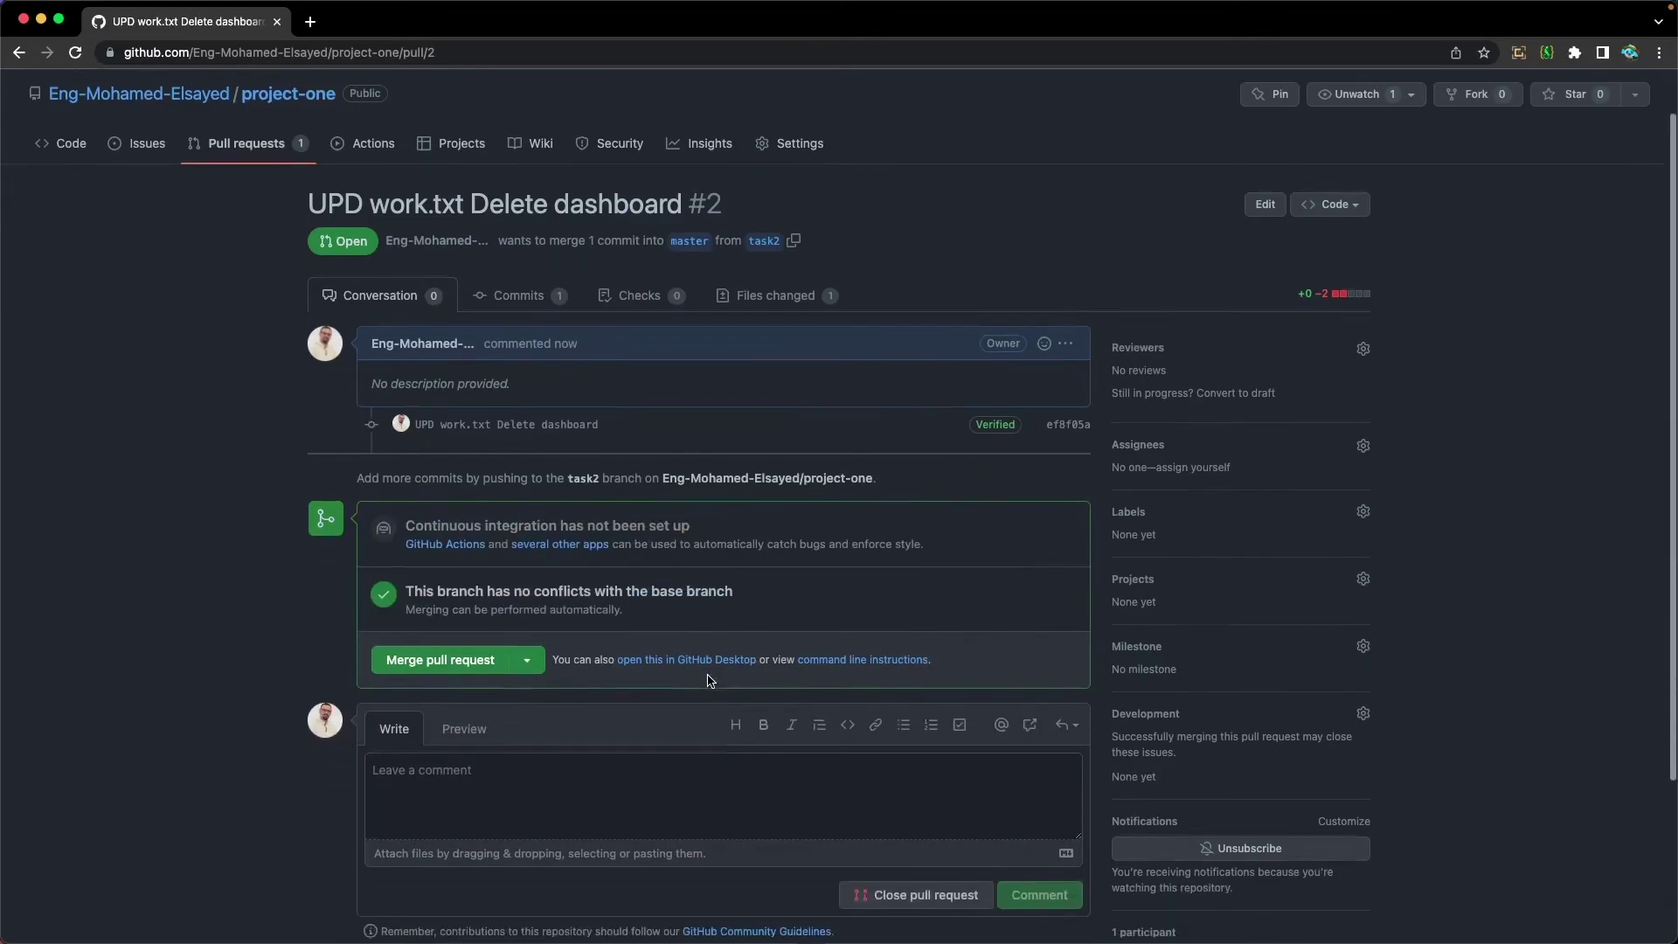
scroll(490, 651, up, 1)
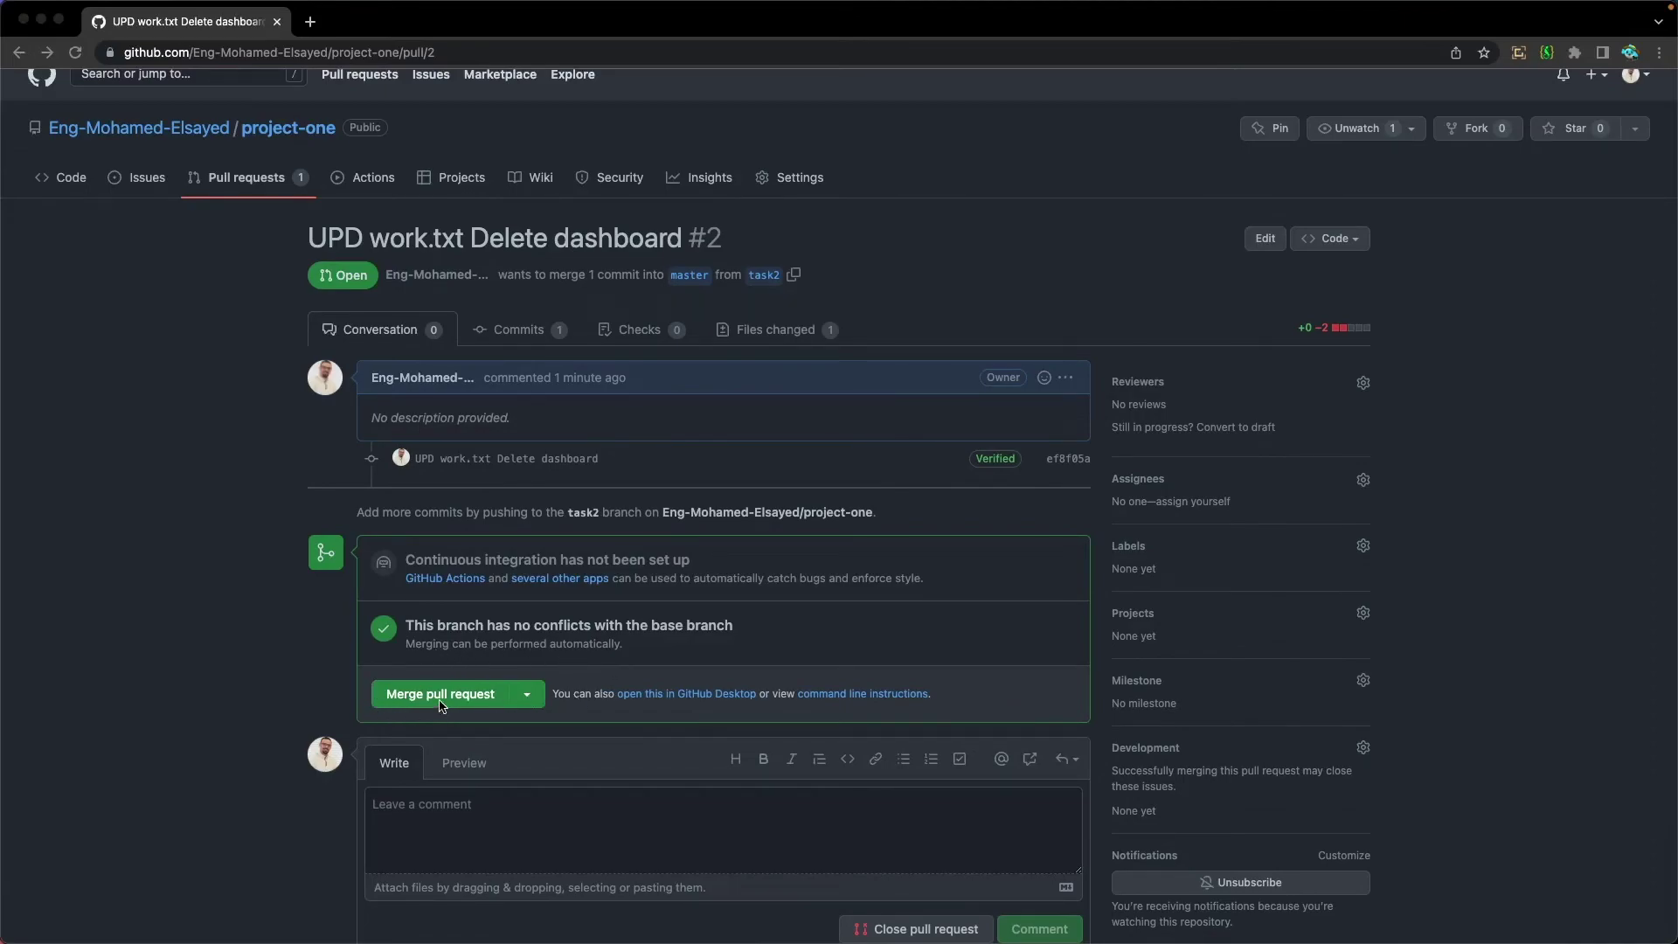
click(522, 338)
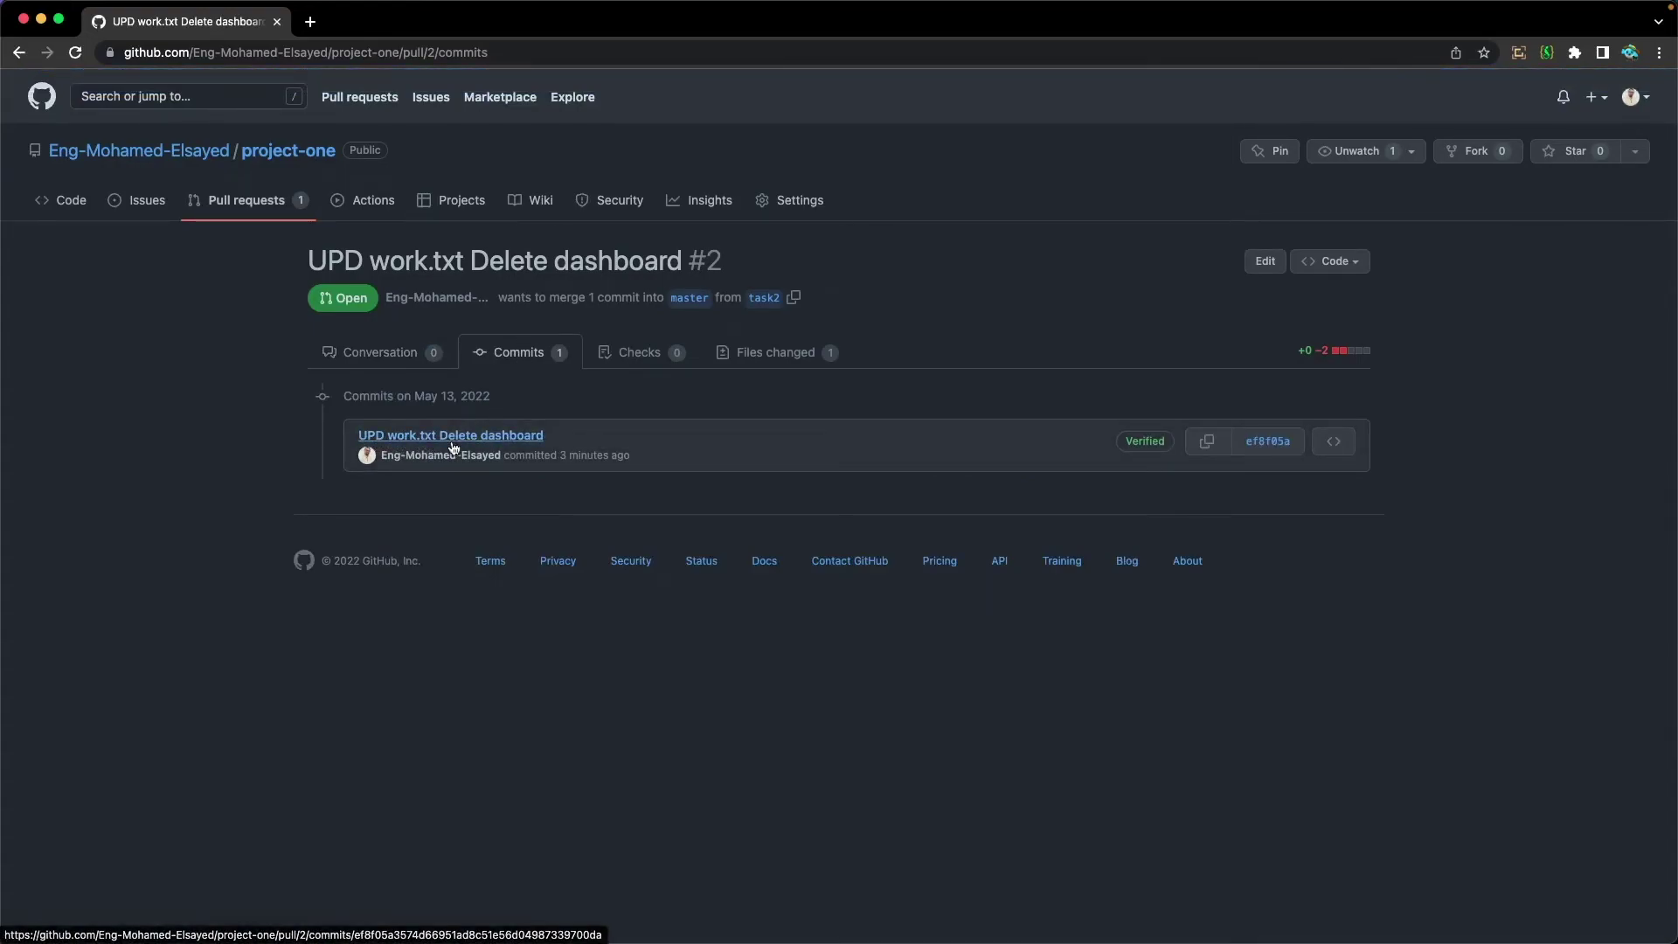
click(1269, 442)
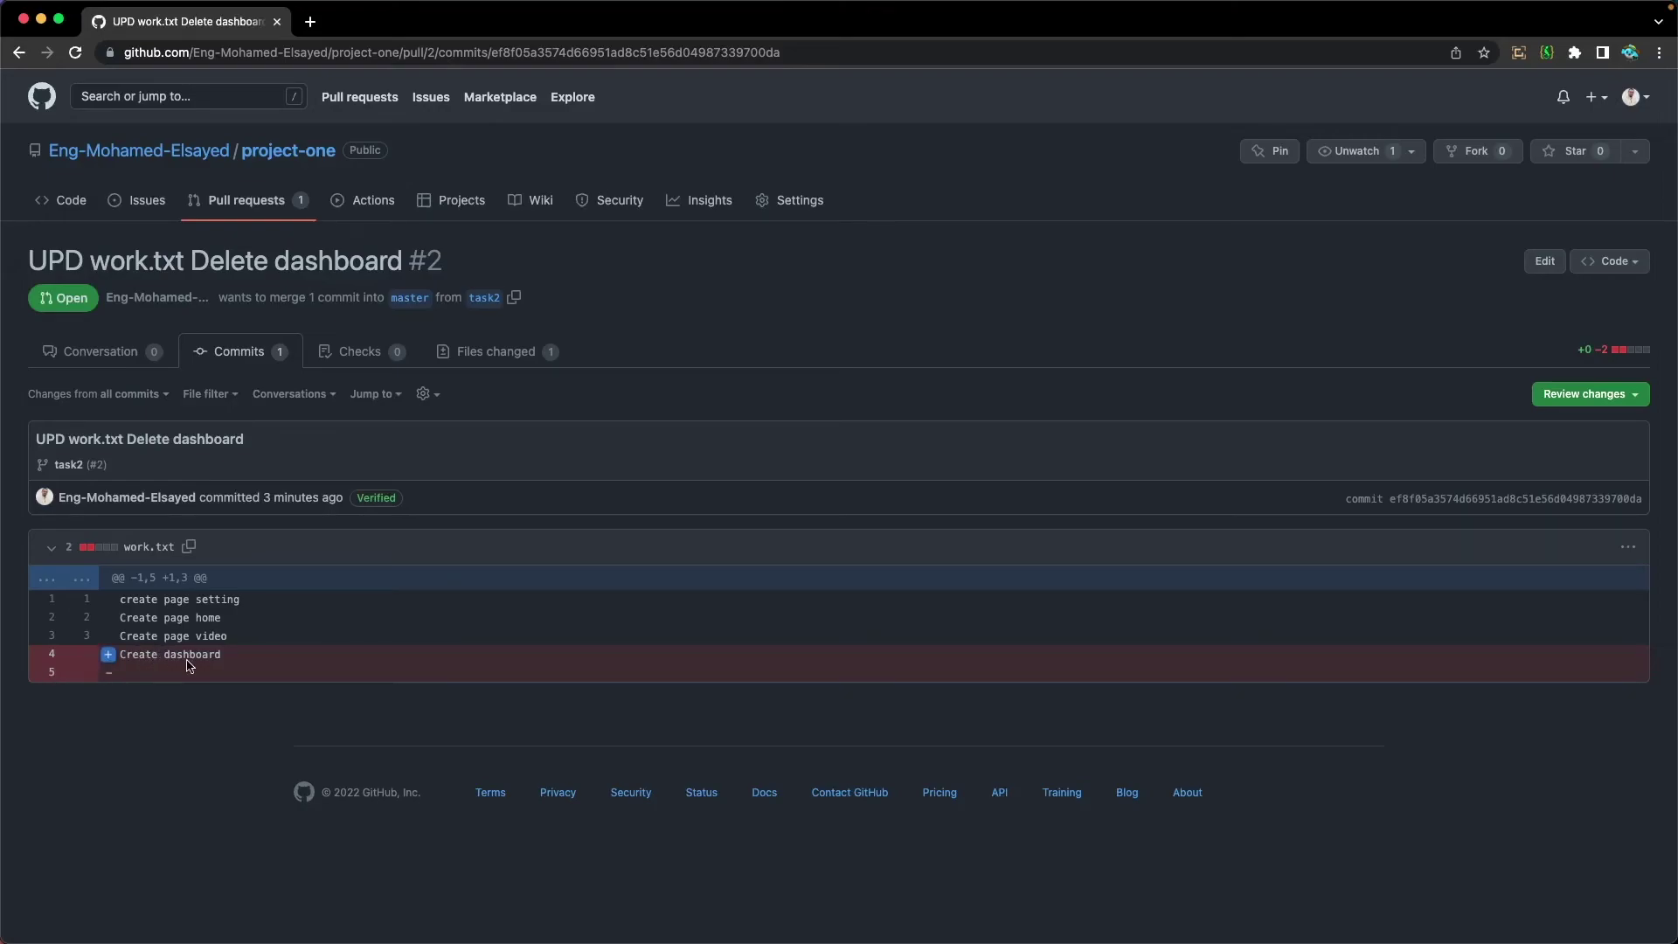
Step: Merge the "UPD work.txt Delete dashboard" pull request from task2 into master and return to the project-one main page
click(112, 356)
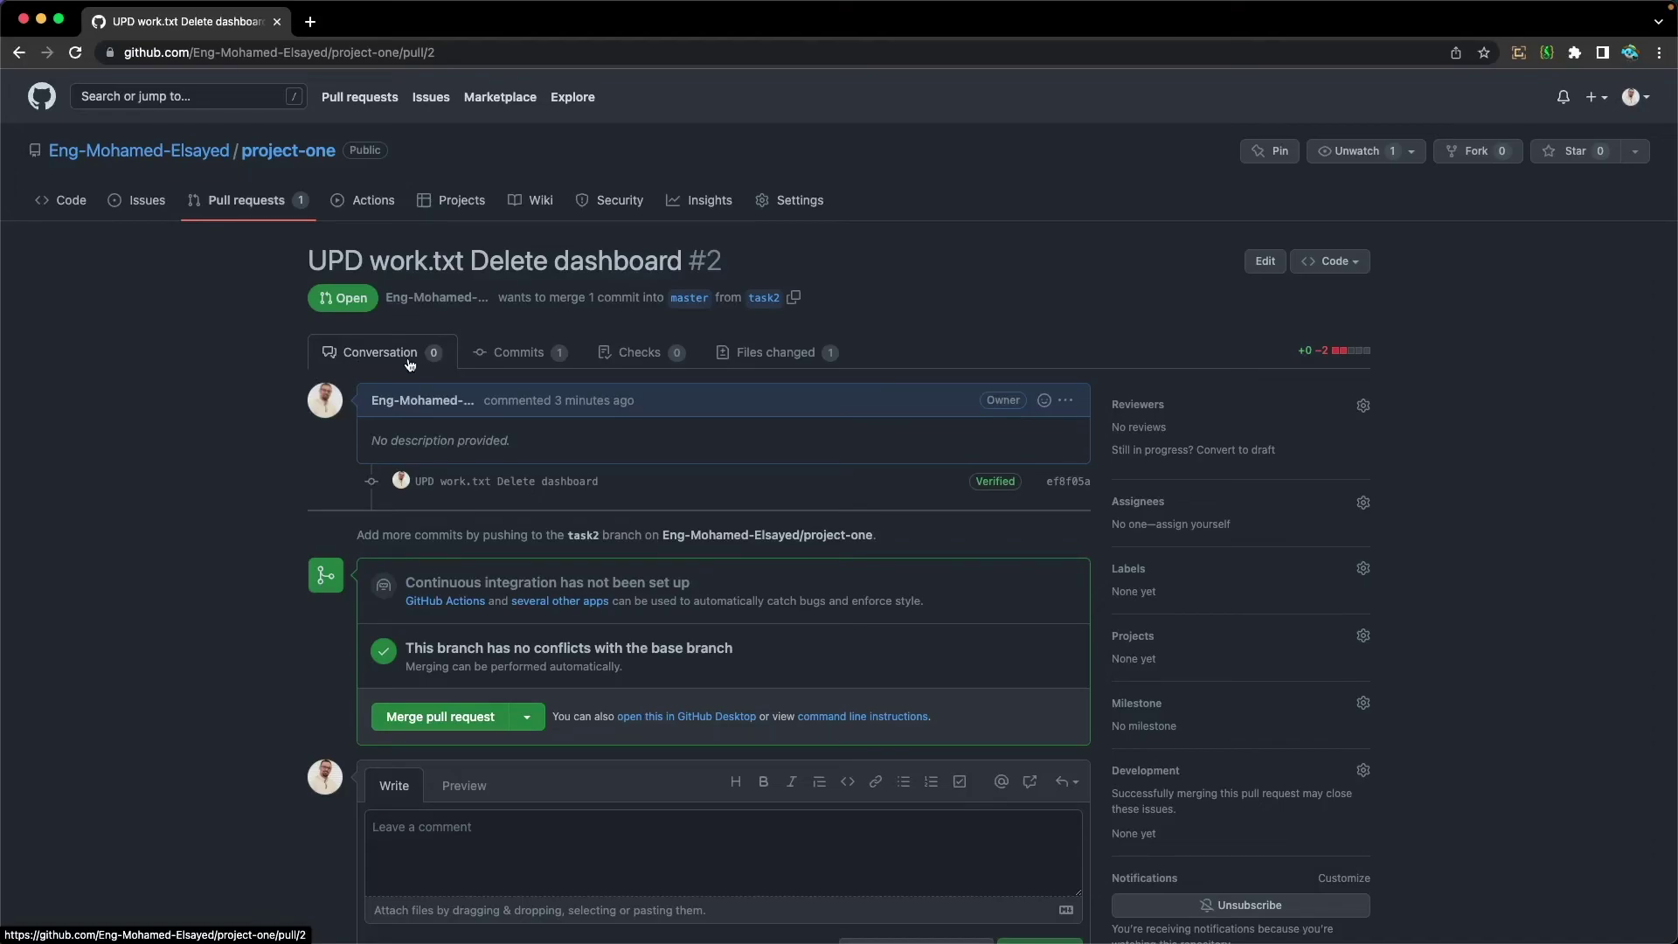
scroll(415, 670, down, 1)
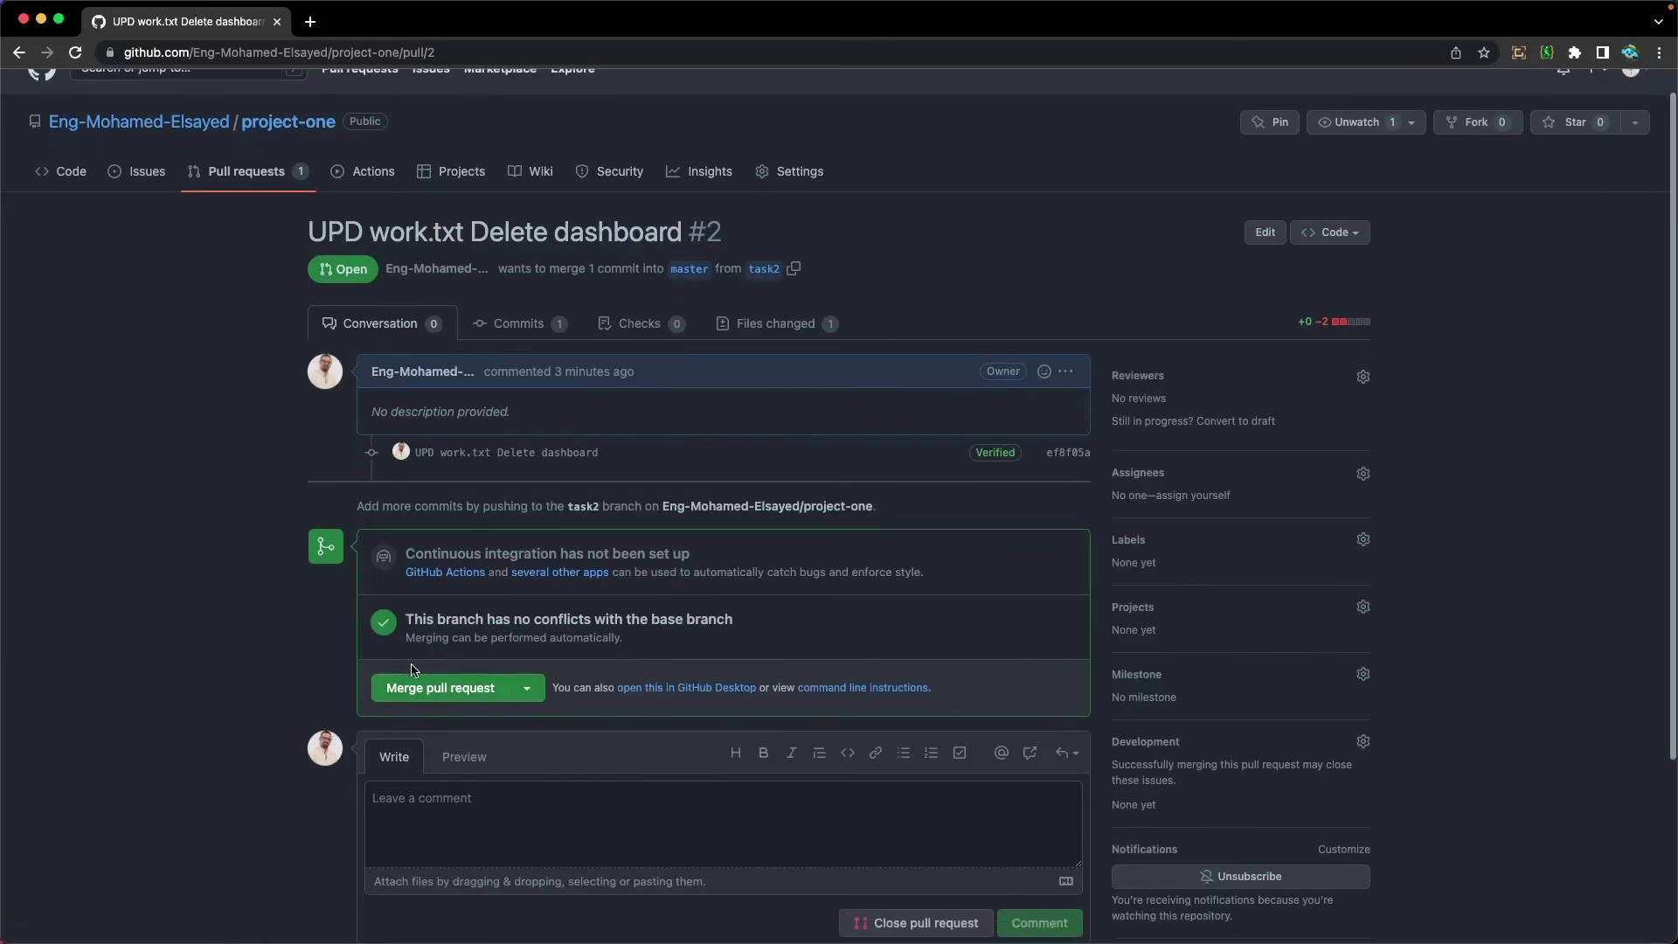
click(454, 690)
click(418, 668)
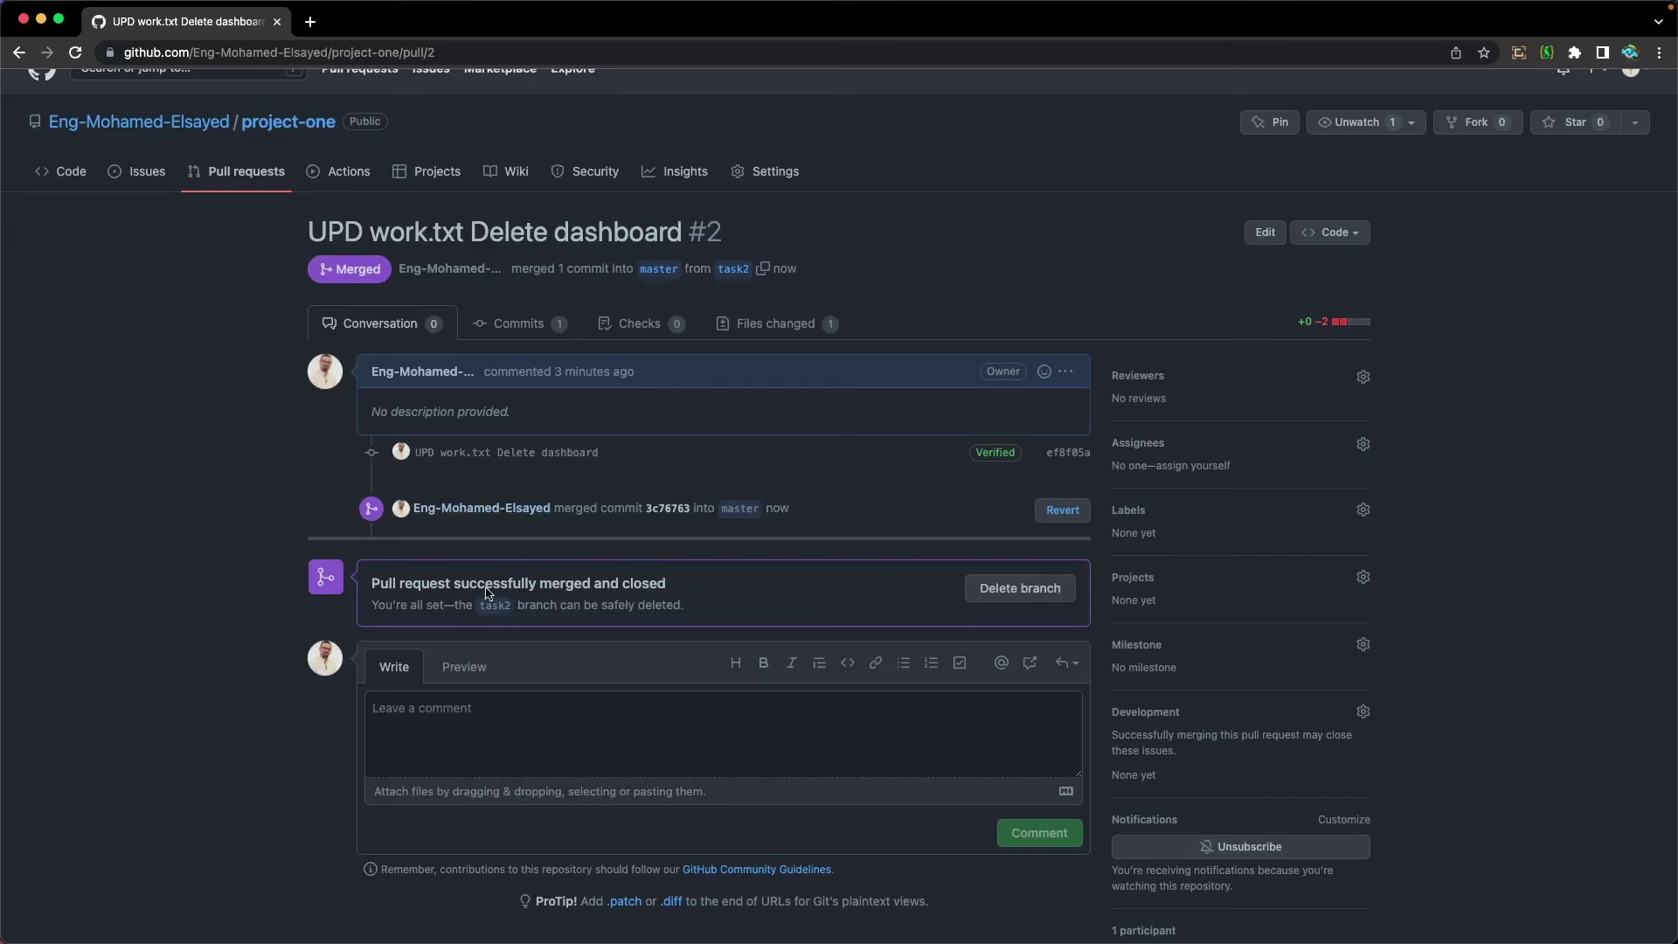
scroll(461, 583, up, 1)
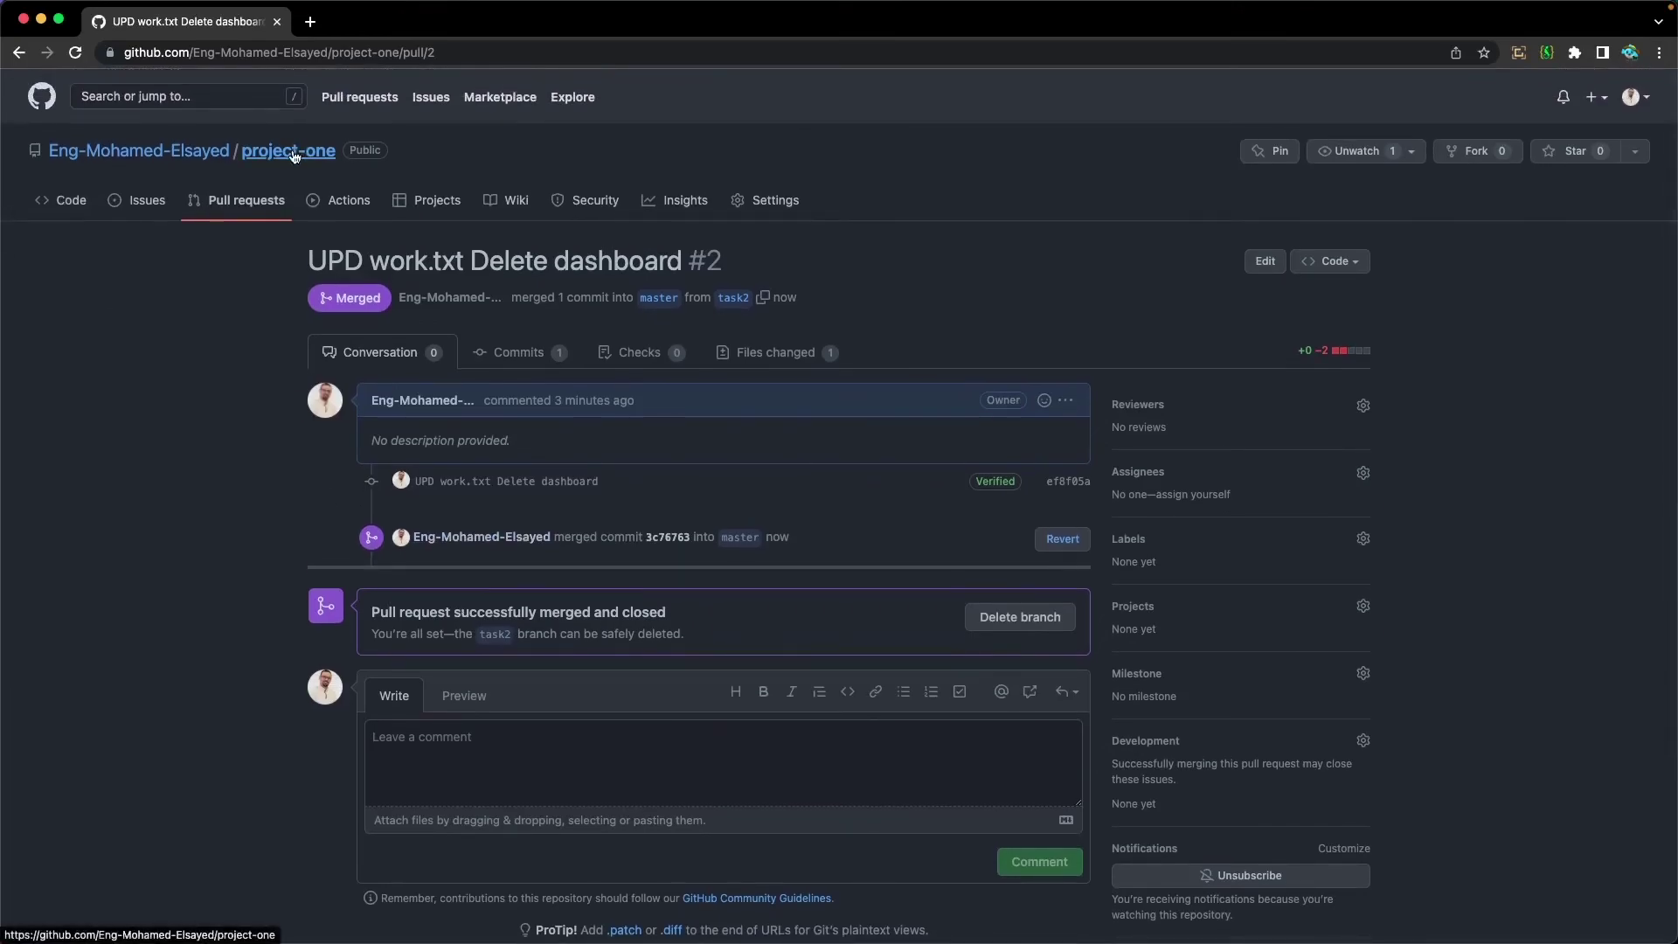
click(294, 154)
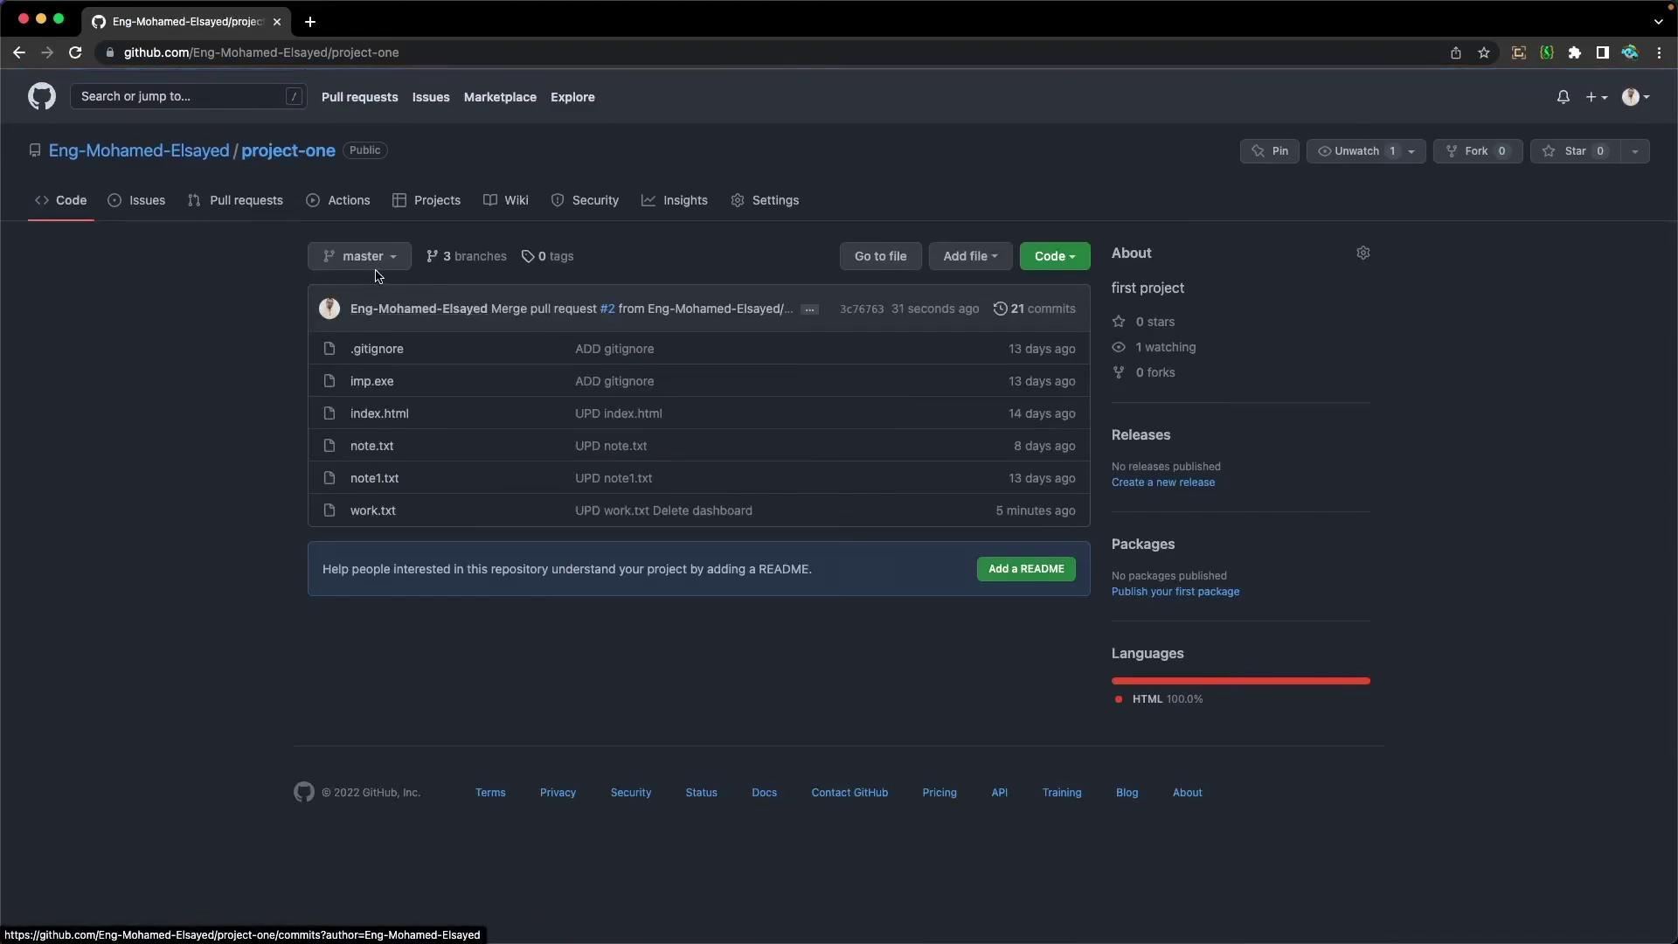
Step: Open work.txt on the master branch of project-one and examine its lines after the merge
click(361, 512)
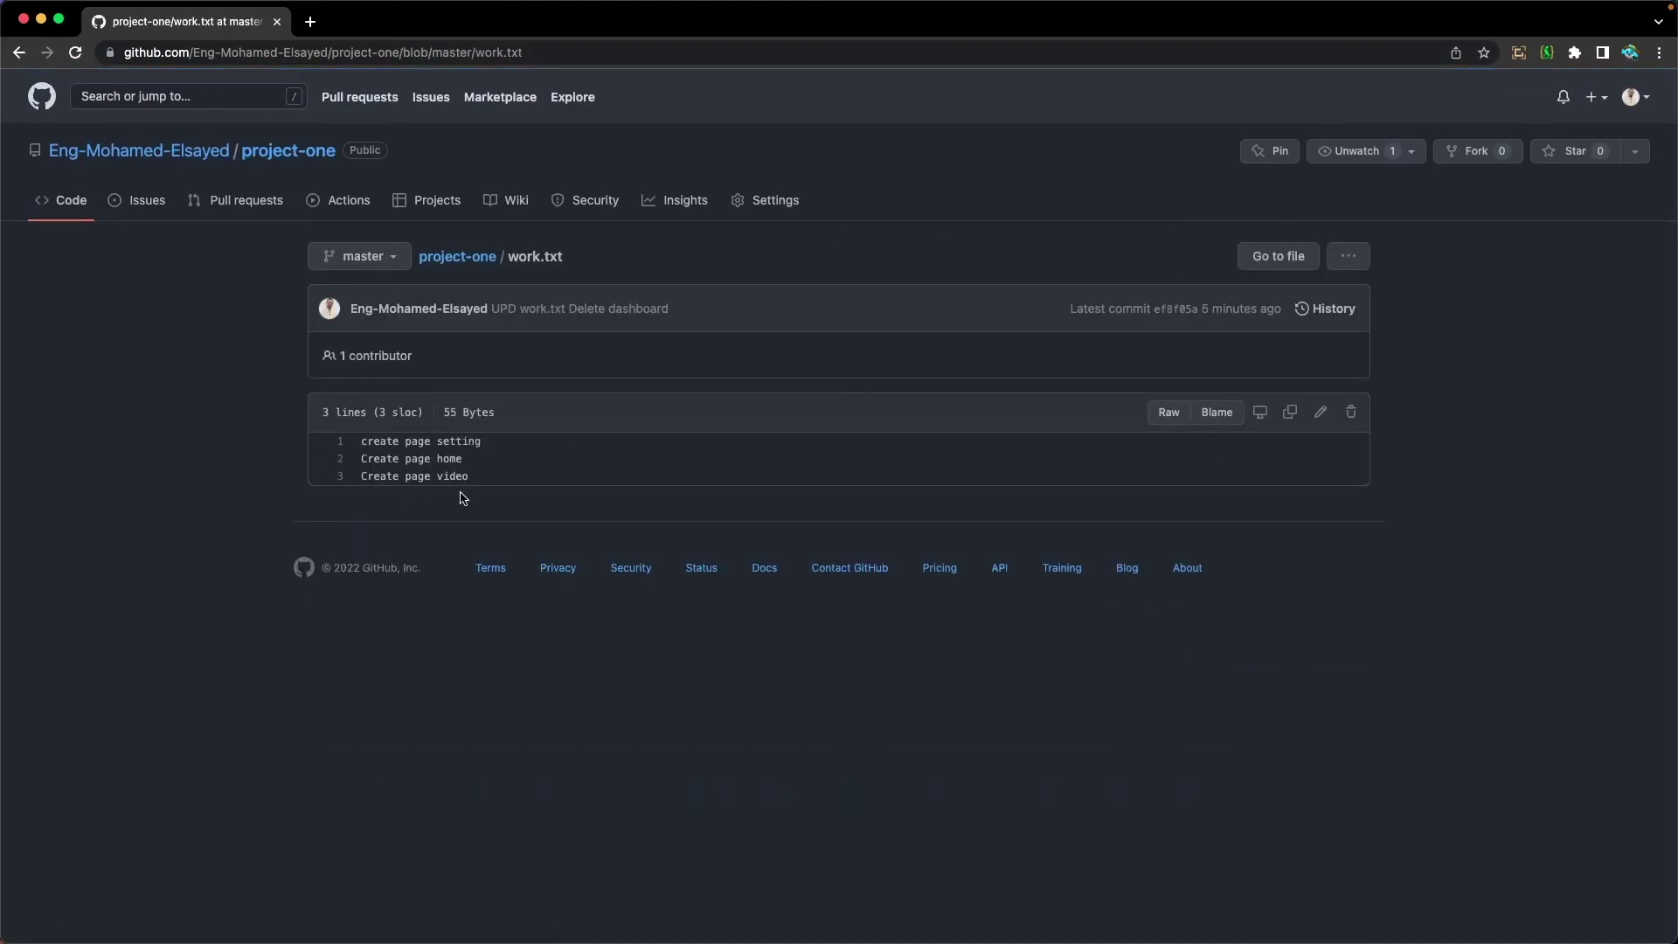
click(448, 256)
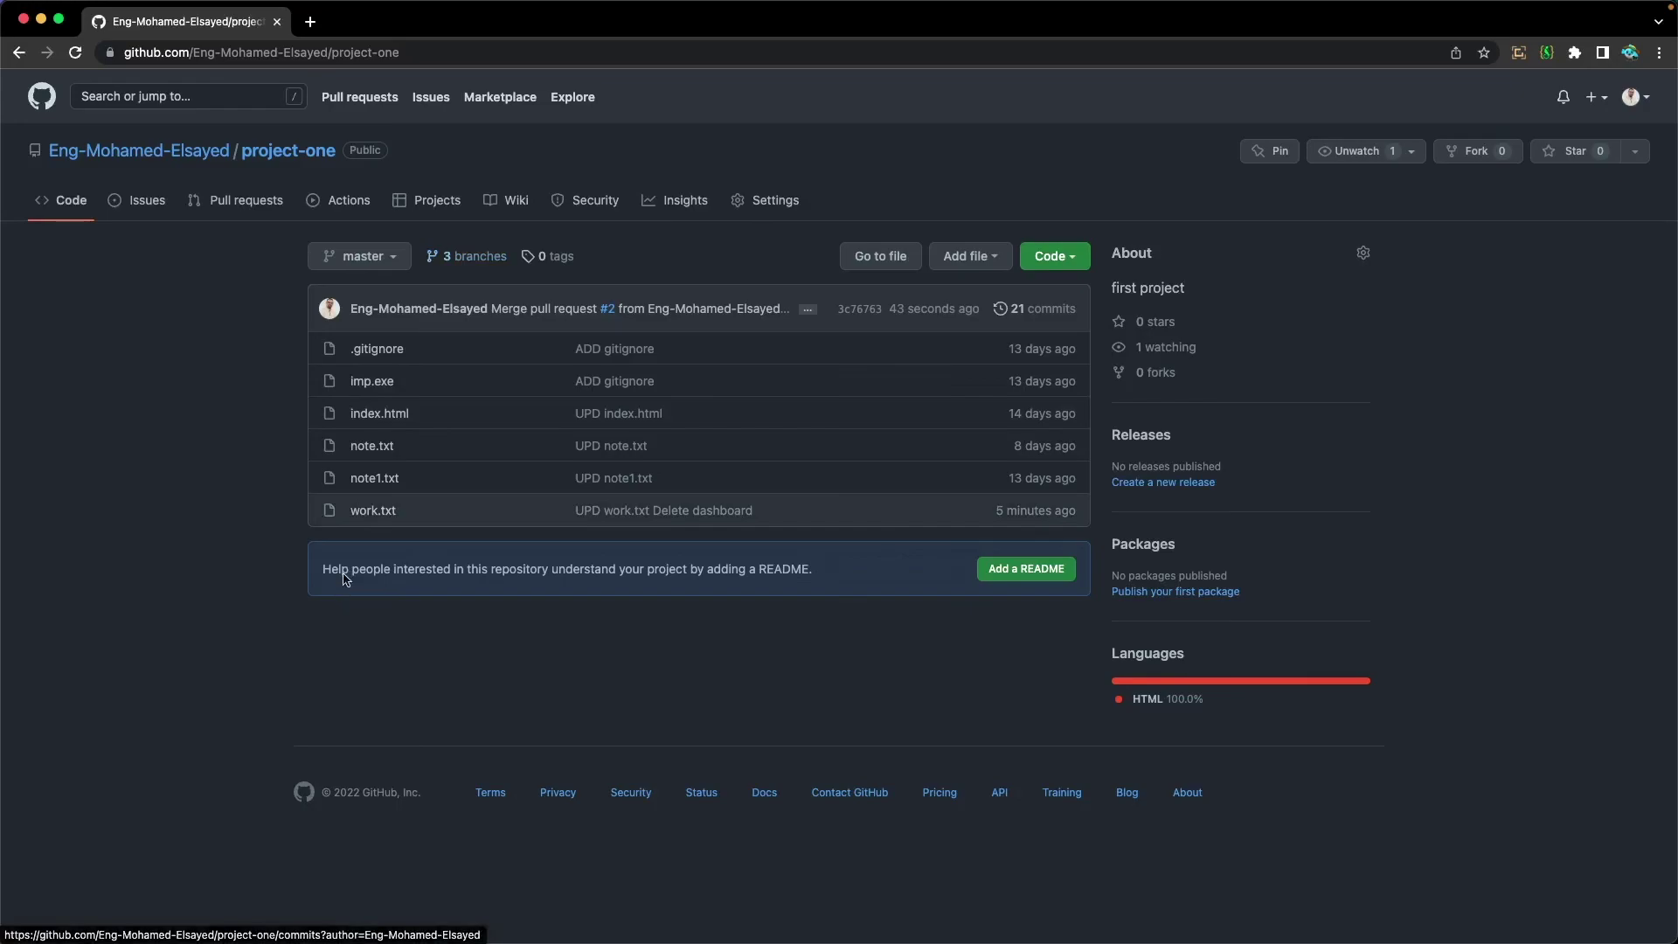
click(367, 514)
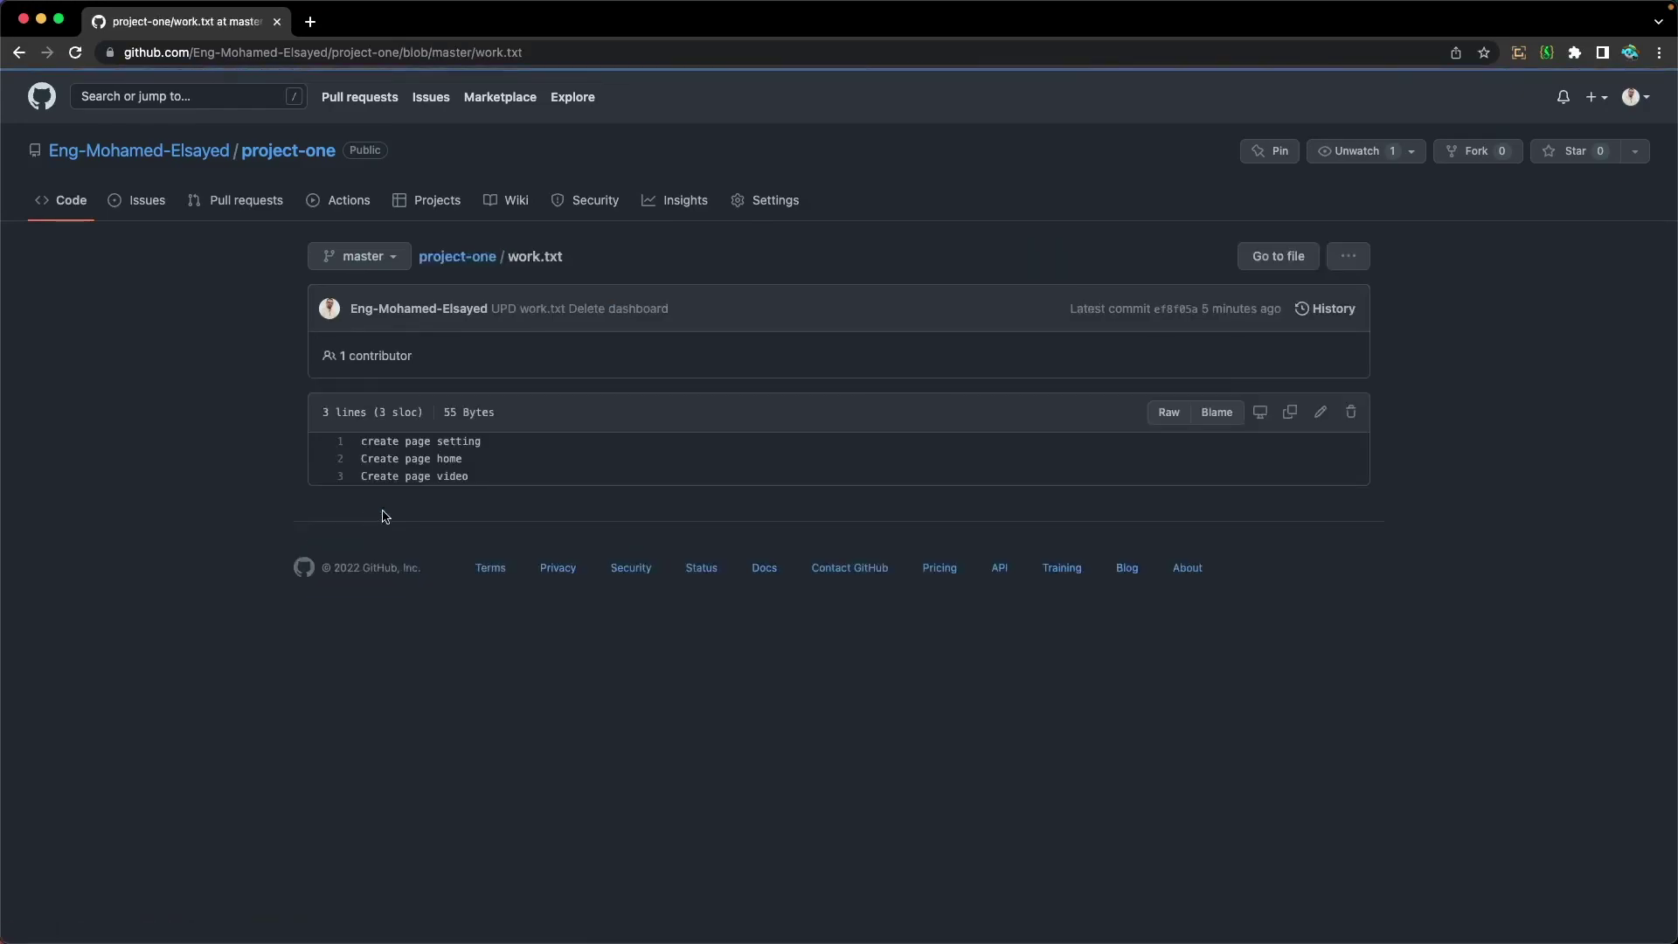
drag(486, 478, 358, 443)
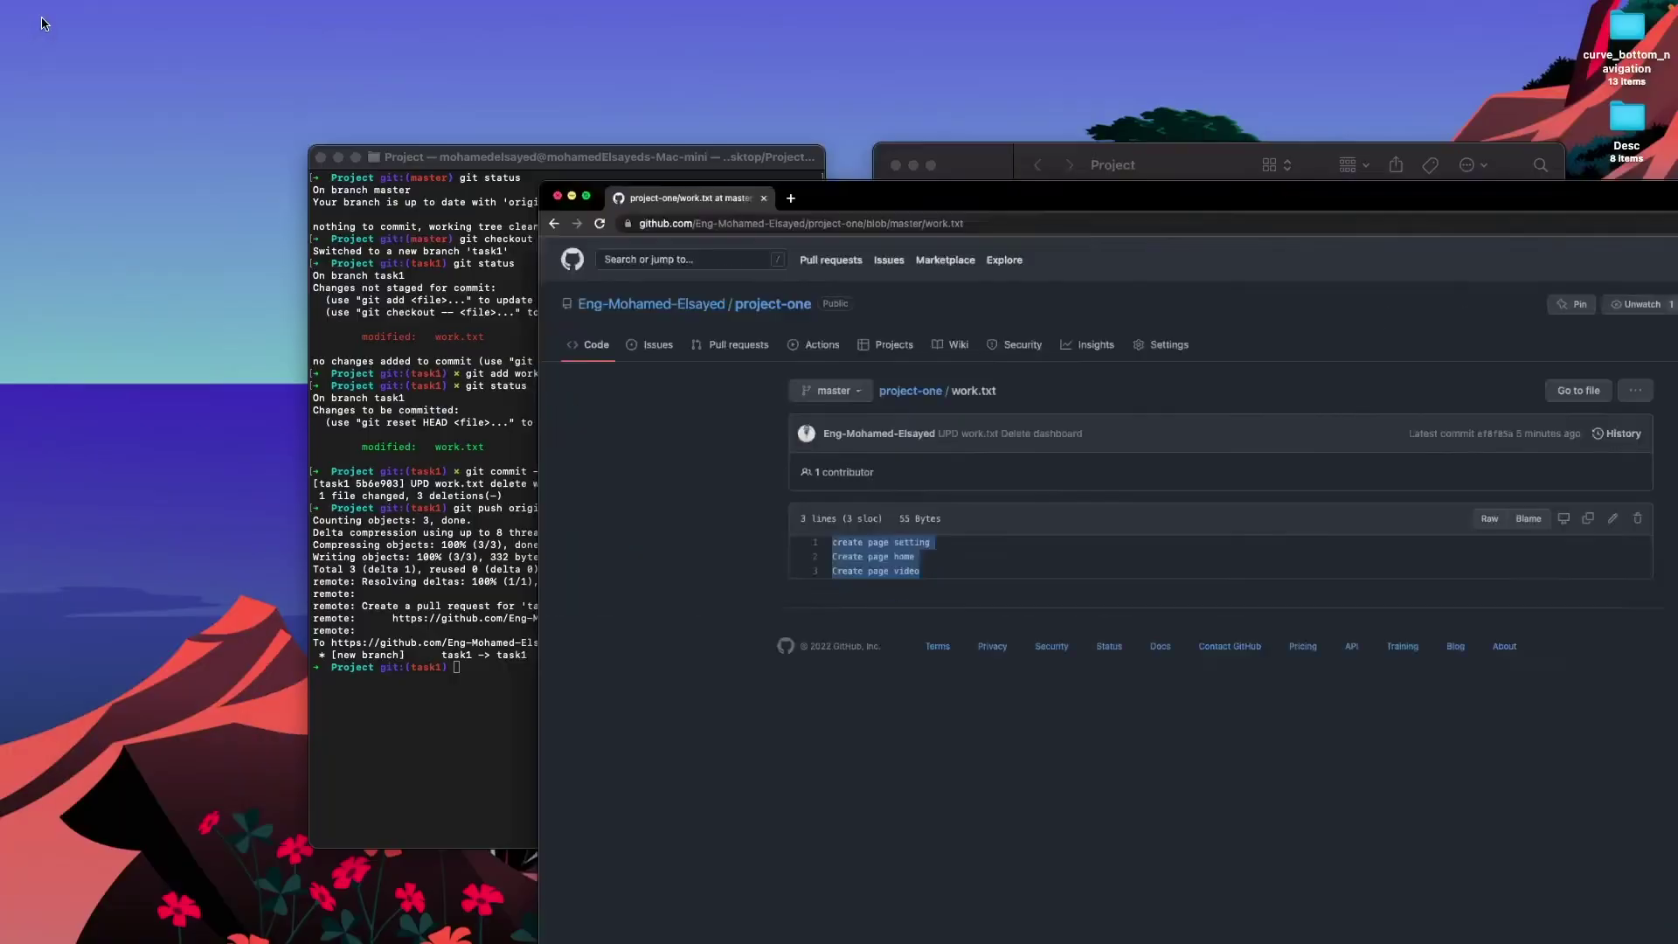
Step: Switch to the local Project folder in Finder, open its work.txt and examine its lines for comparison with master
key(super+w)
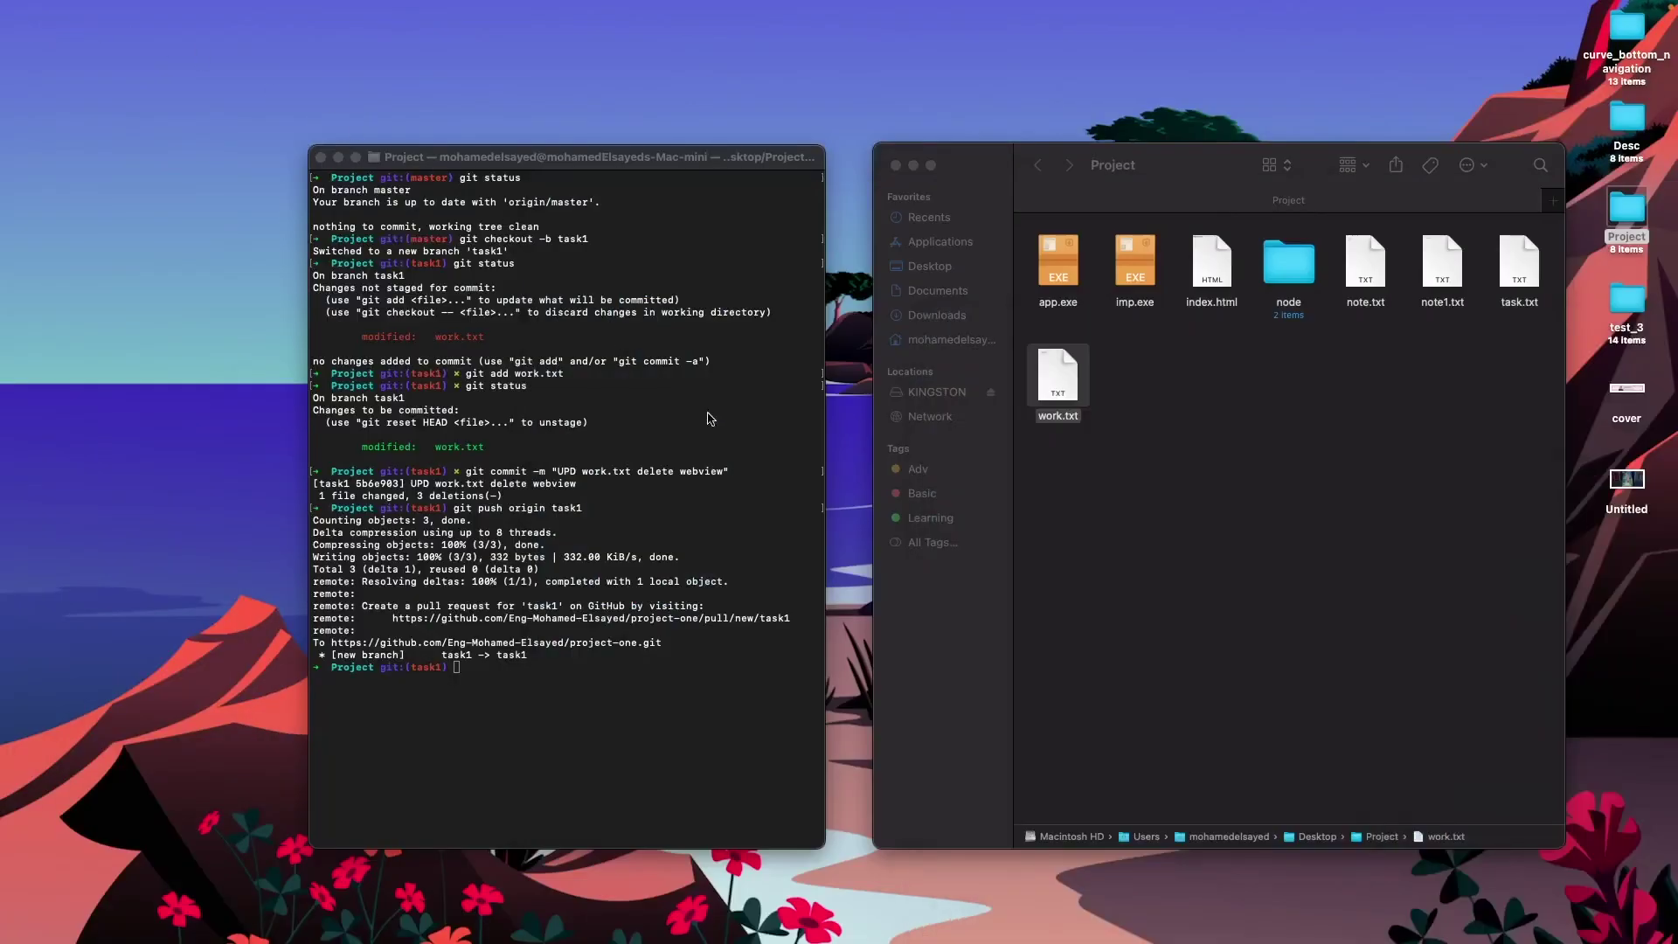
click(1059, 382)
double_click(1060, 382)
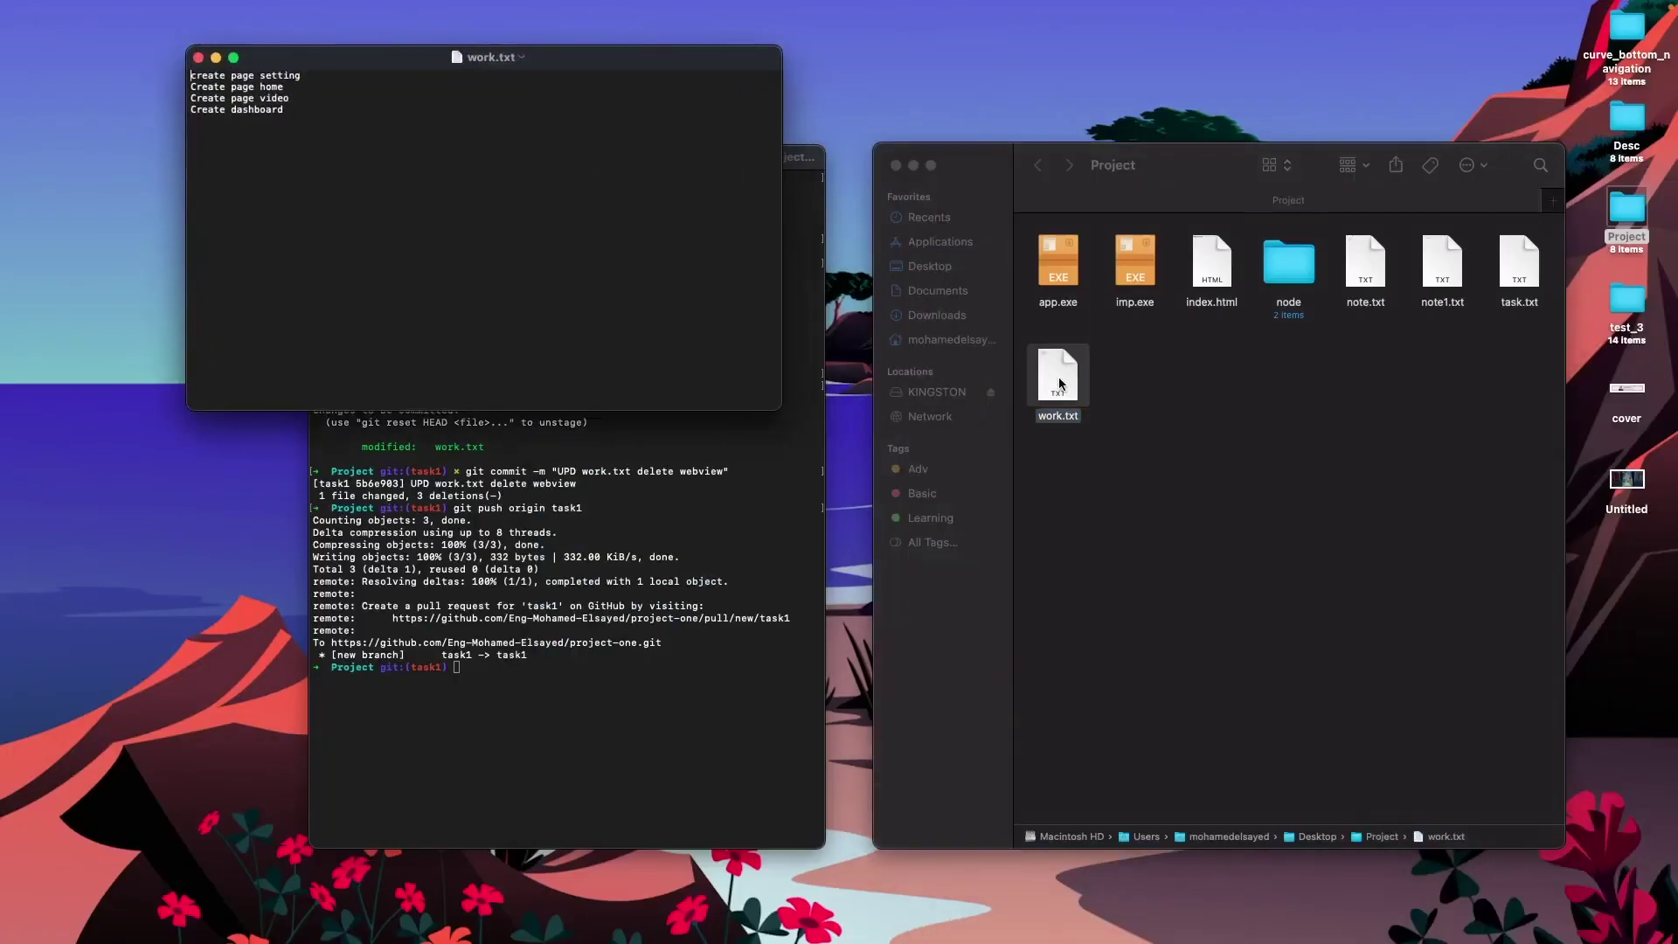
drag(297, 112, 184, 76)
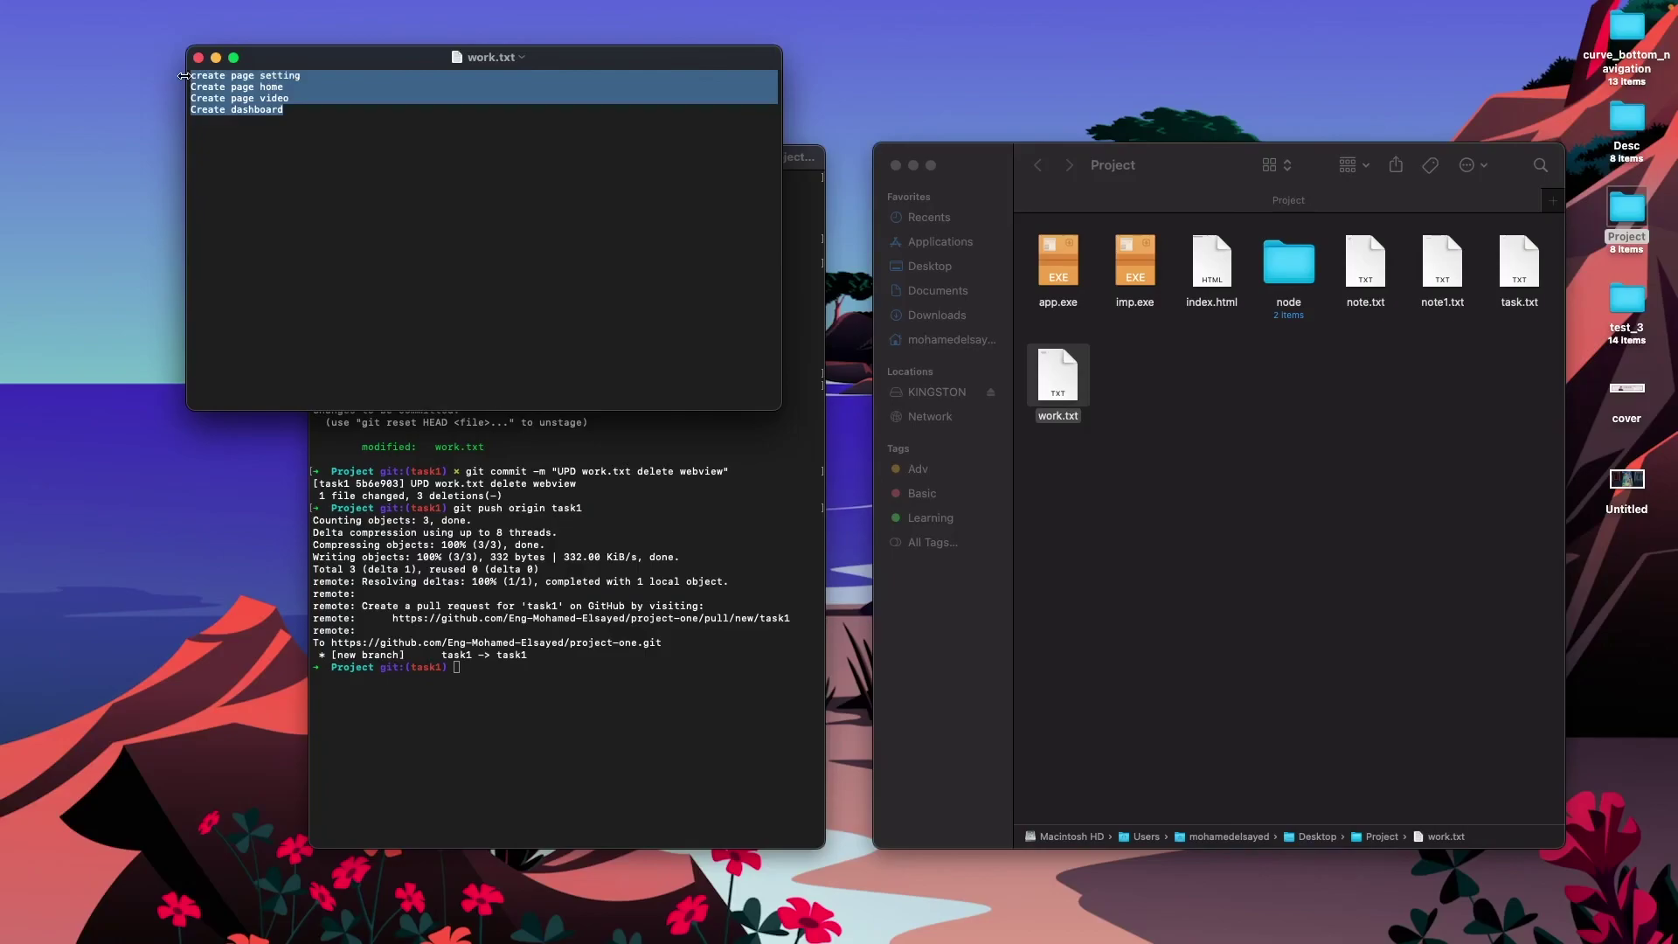